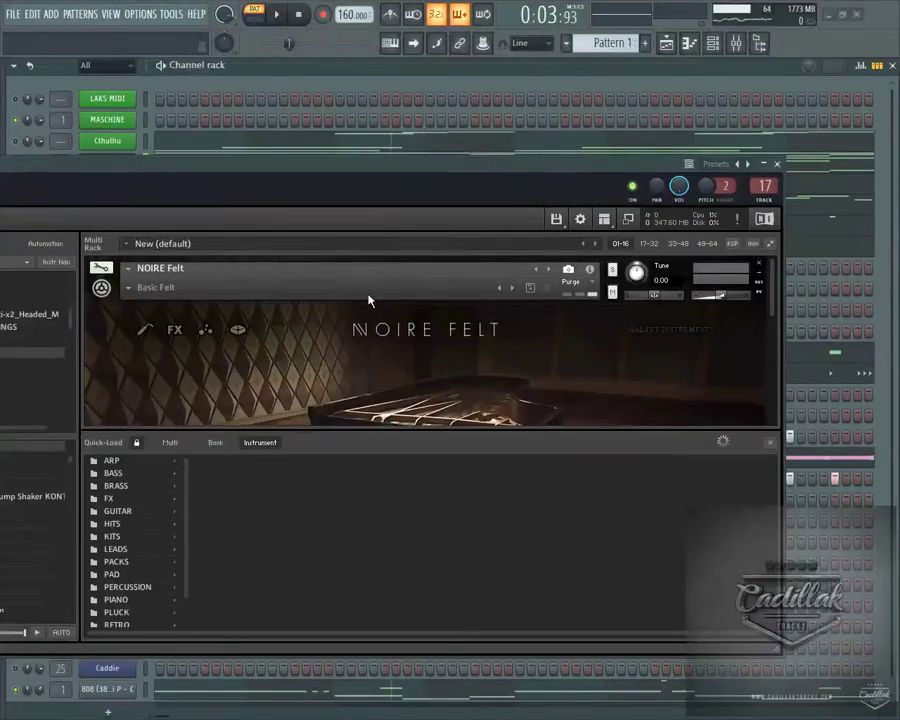
Examine the Quick-Load instrument categories in Kontakt 6, hiding and reshowing the Quick-Load catalogue, and close the plugin window.
drag(356, 186, 505, 162)
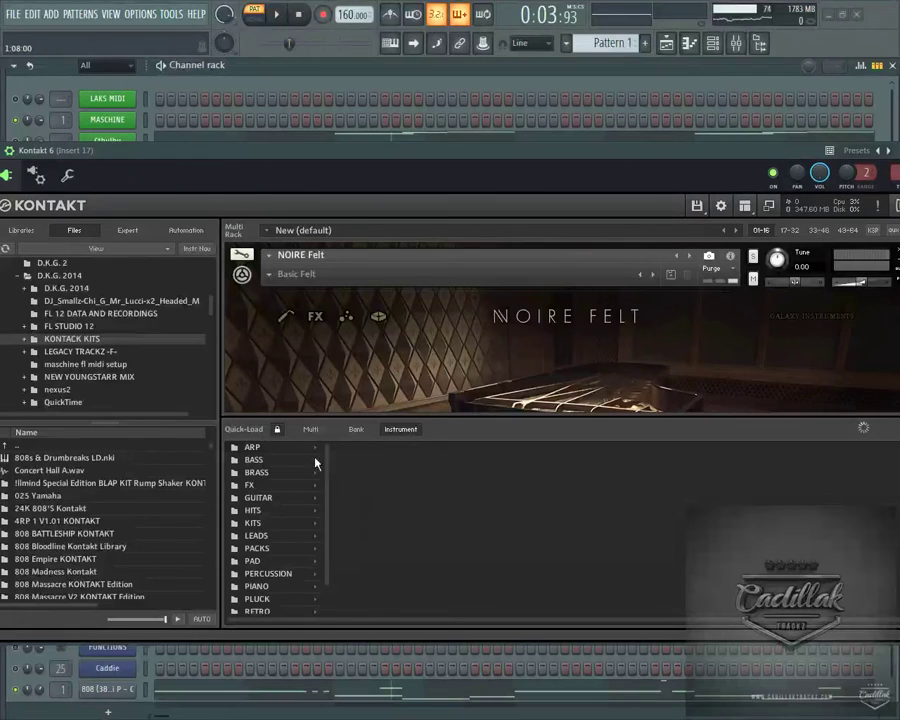
click(745, 206)
click(763, 286)
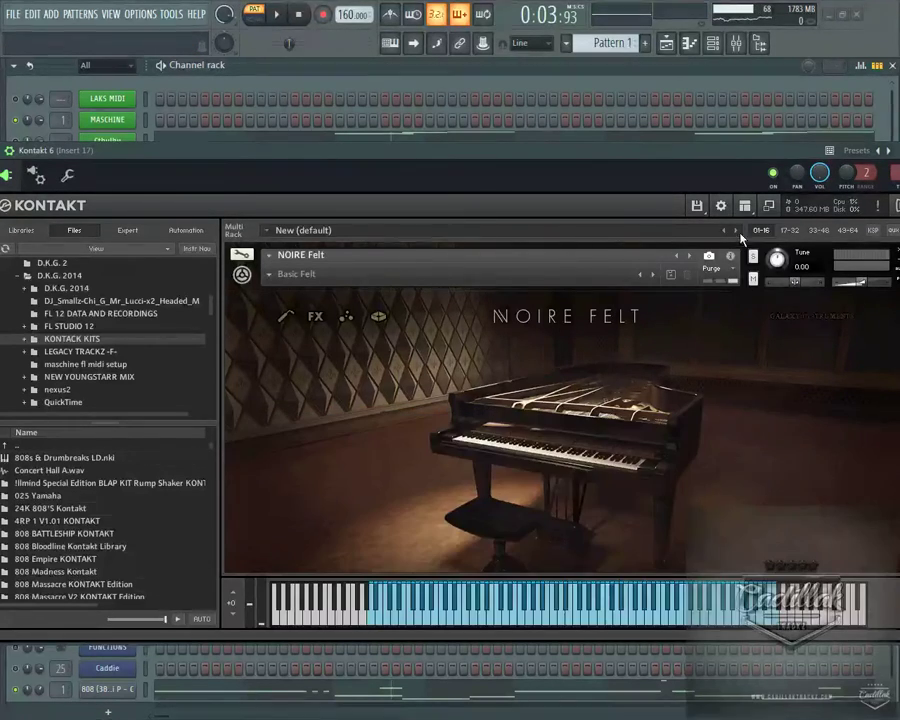
click(745, 206)
click(763, 286)
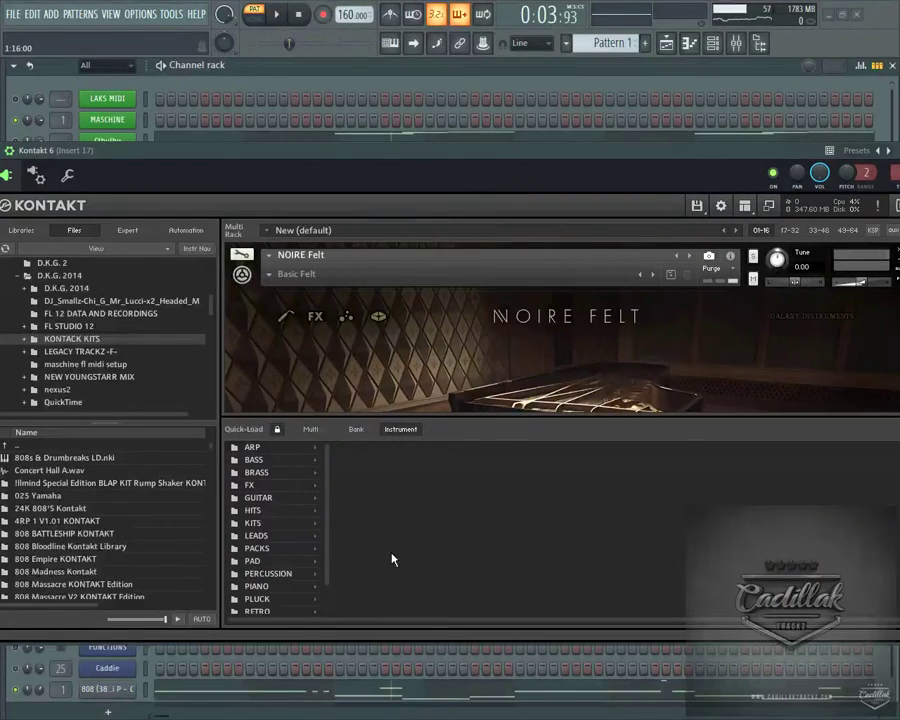
drag(850, 150, 760, 140)
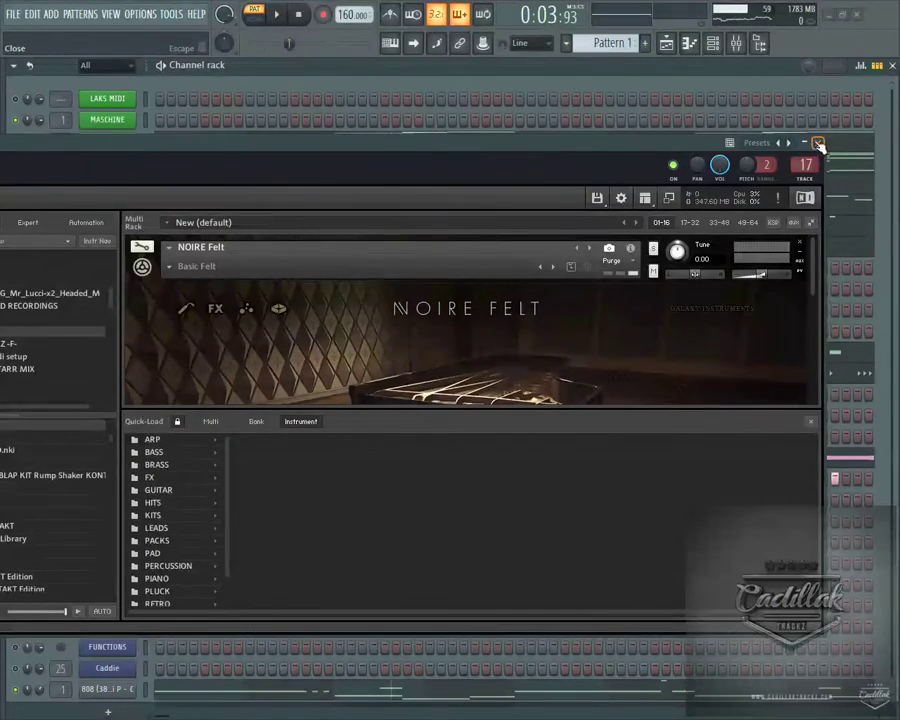
click(810, 140)
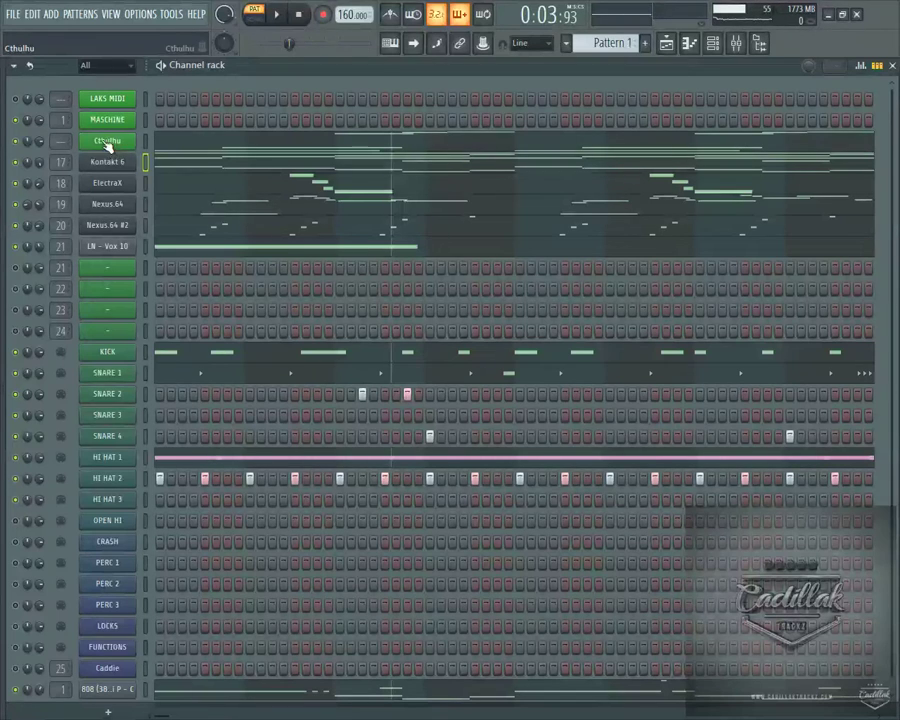
Randomize the panning and velocity of all Kontakt 6 notes in the piano roll, with velocity at 12%, and display note velocity below them.
click(158, 164)
scroll(506, 266, down, 6)
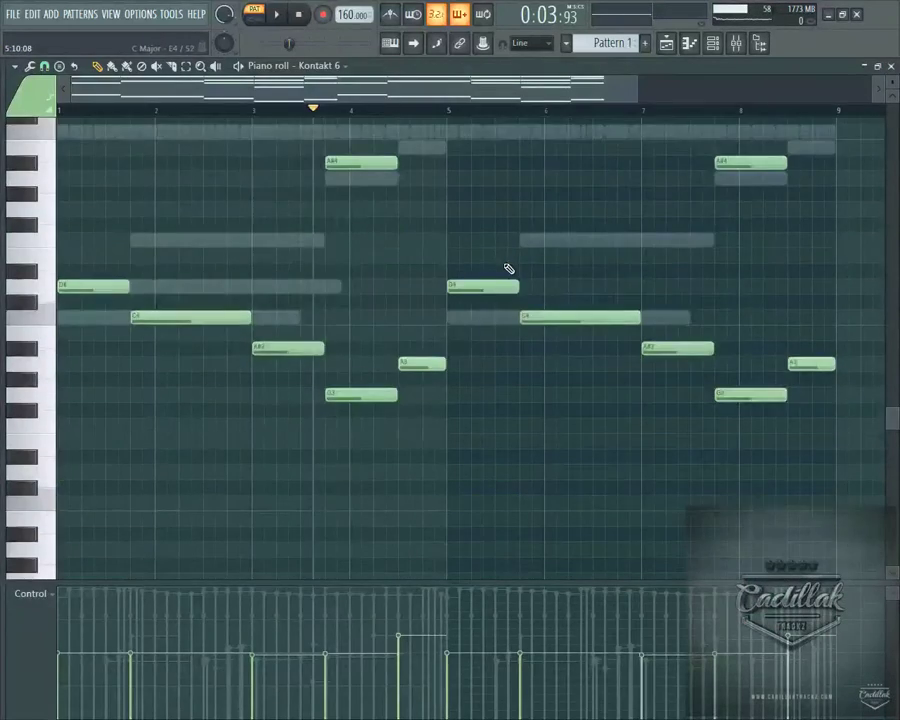
scroll(506, 266, up, 4)
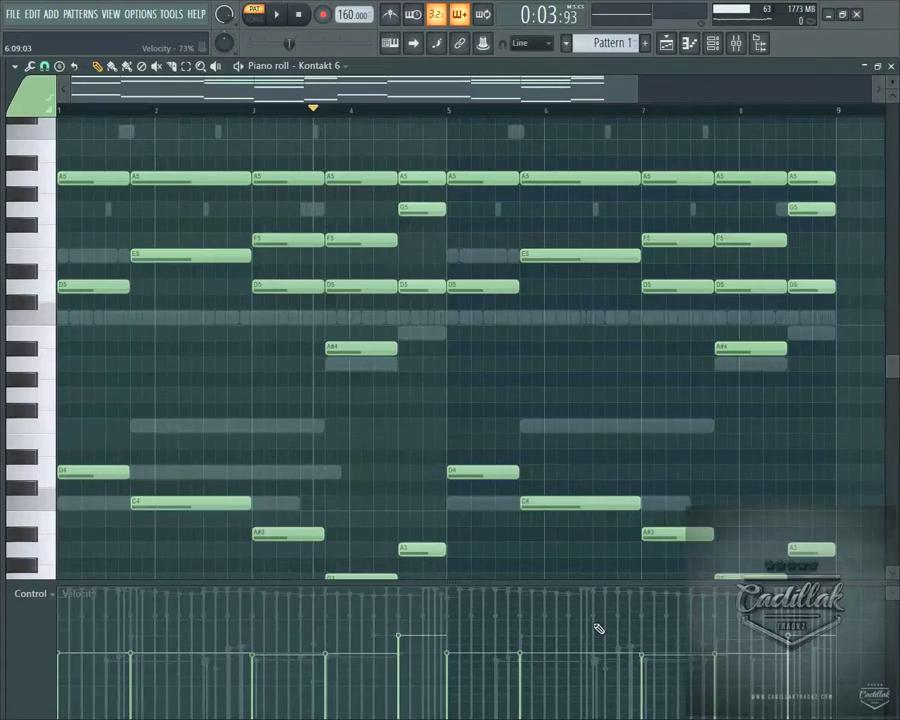
key(ctrl+a)
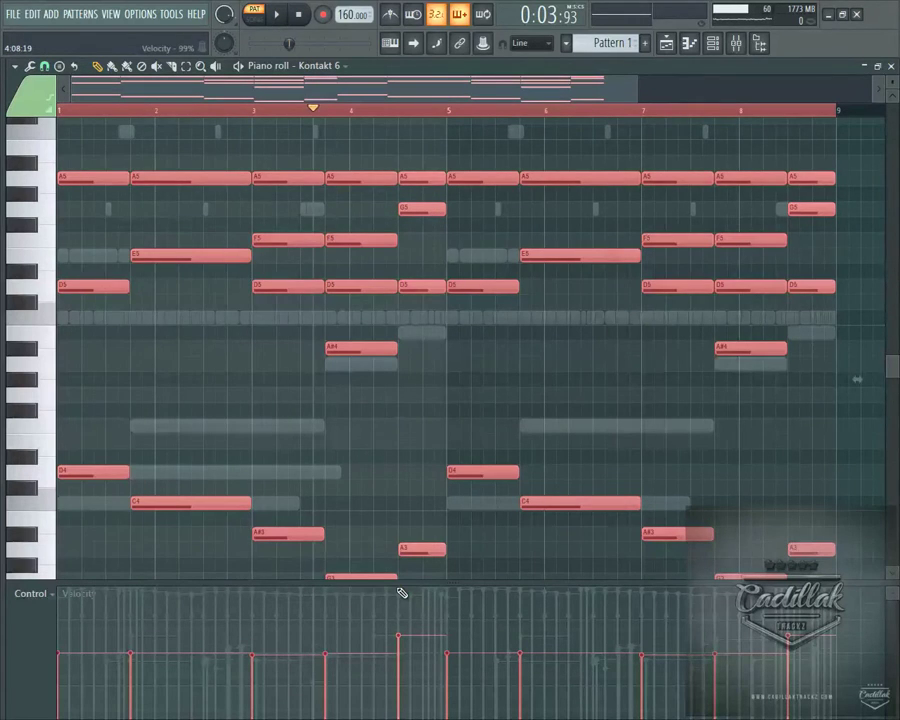
key(alt+r)
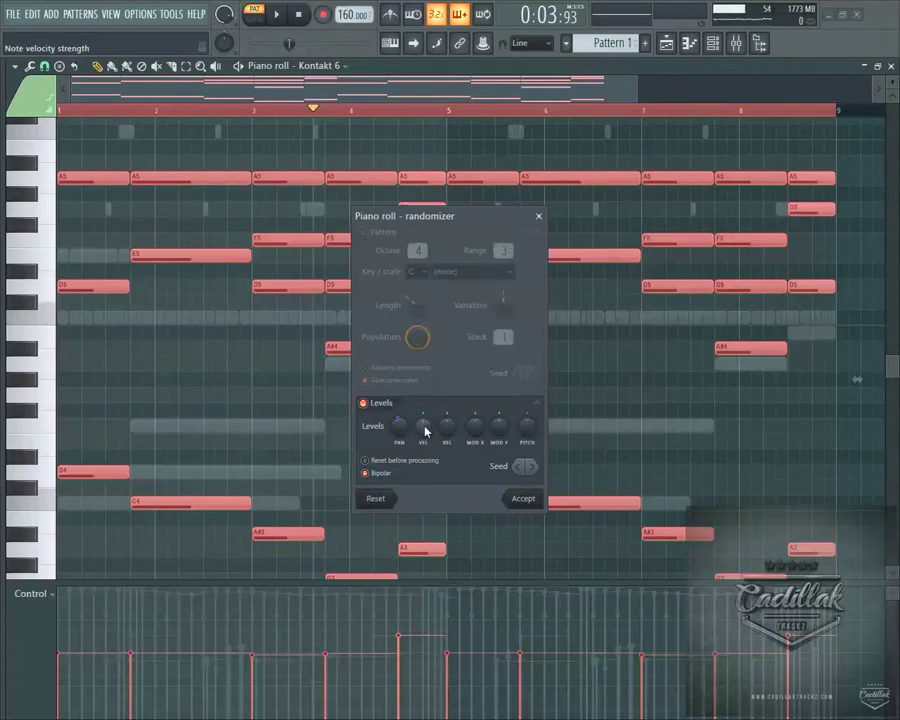
mouse_move(419, 433)
mouse_down()
mouse_move(419, 425)
mouse_move(419, 439)
mouse_up()
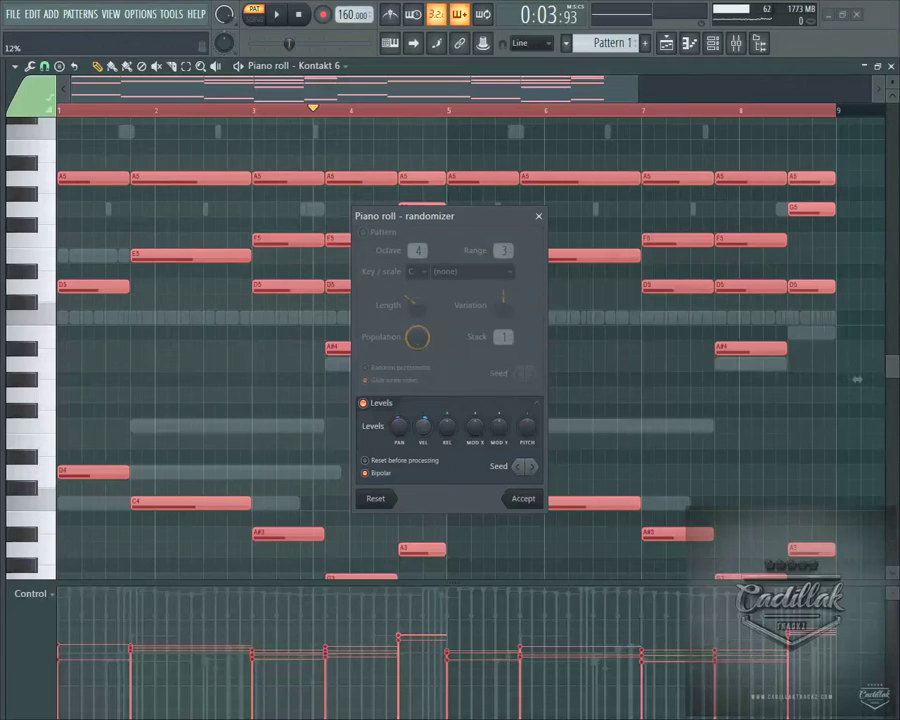
mouse_move(399, 425)
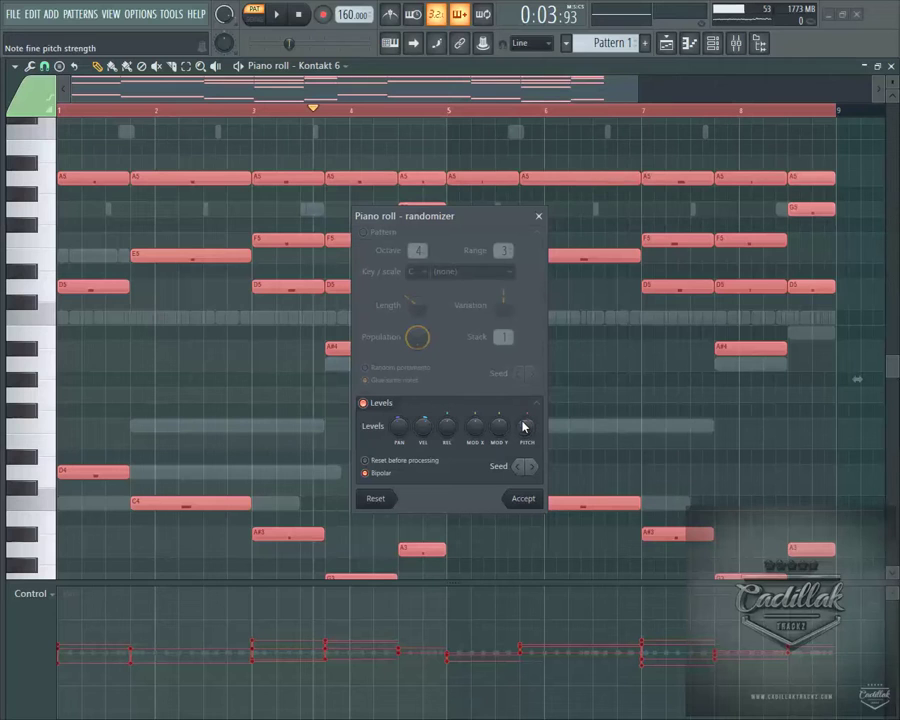
click(522, 498)
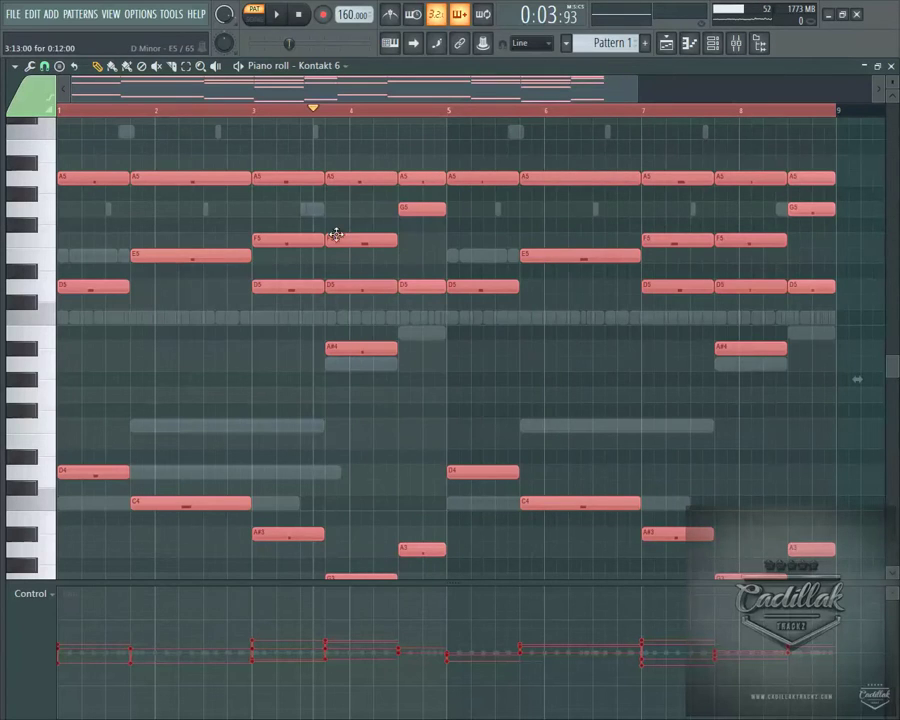
click(314, 148)
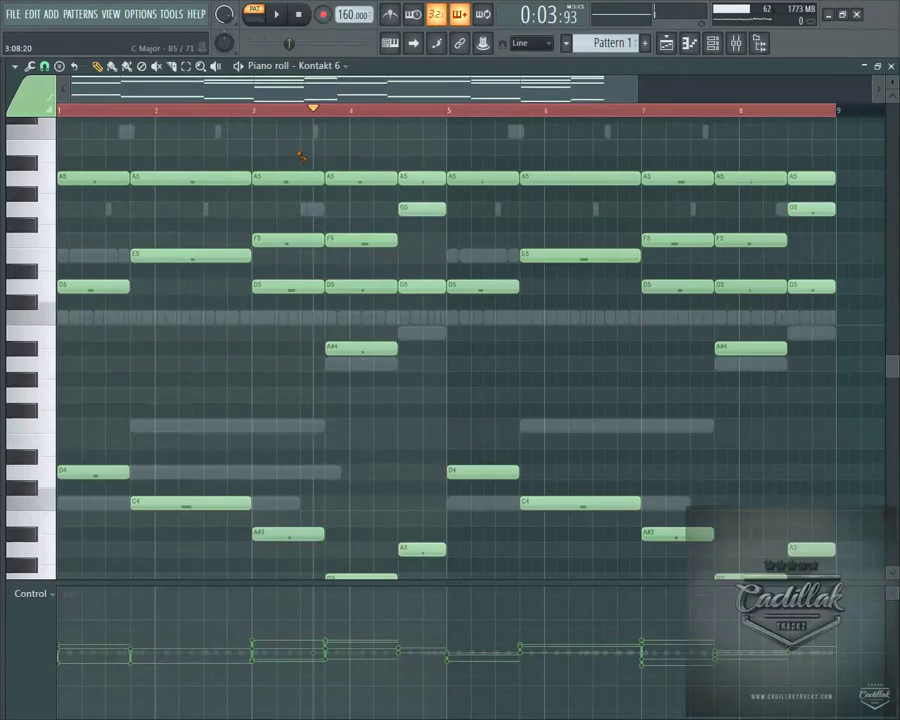
click(33, 594)
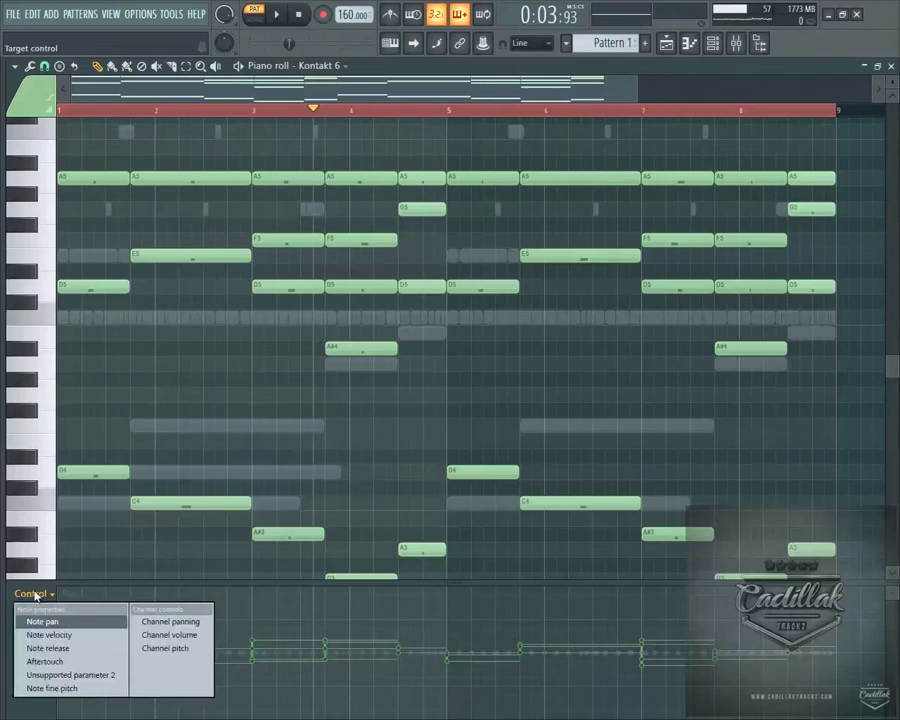
click(90, 635)
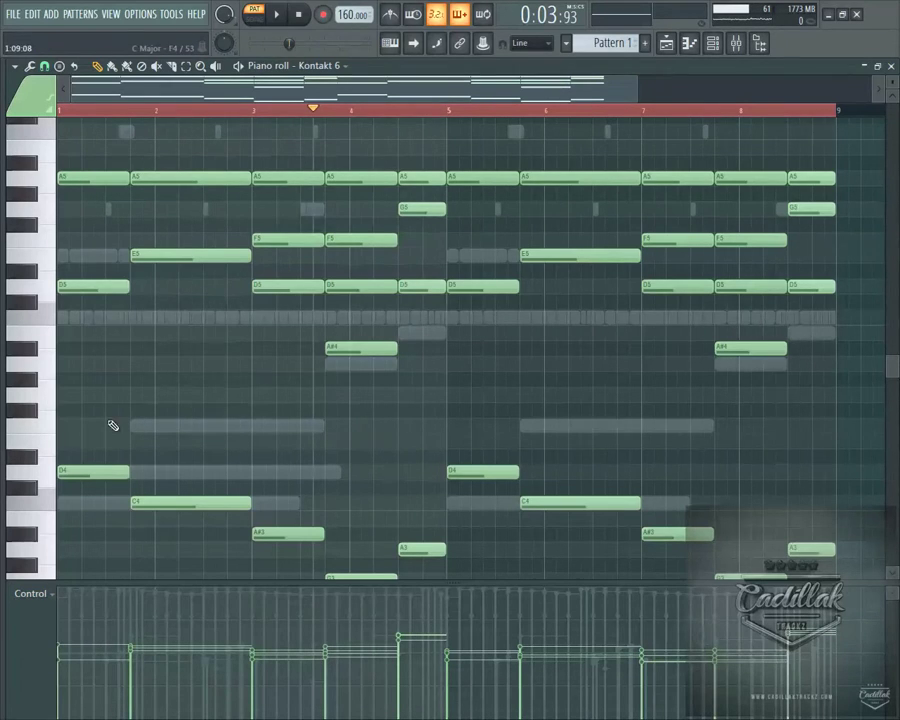
key(ctrl+a)
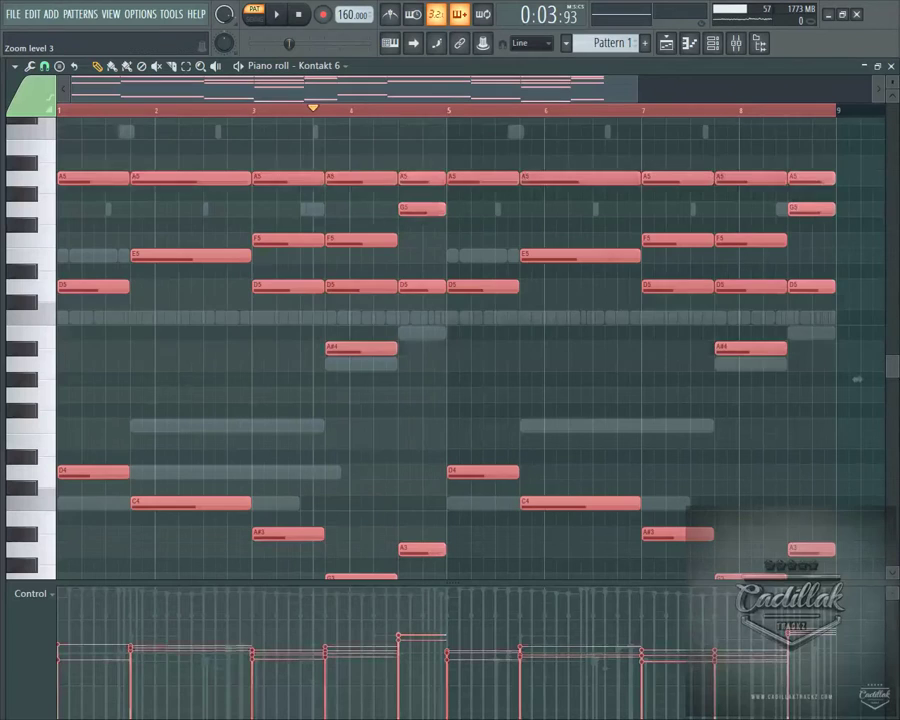
key(alt+s)
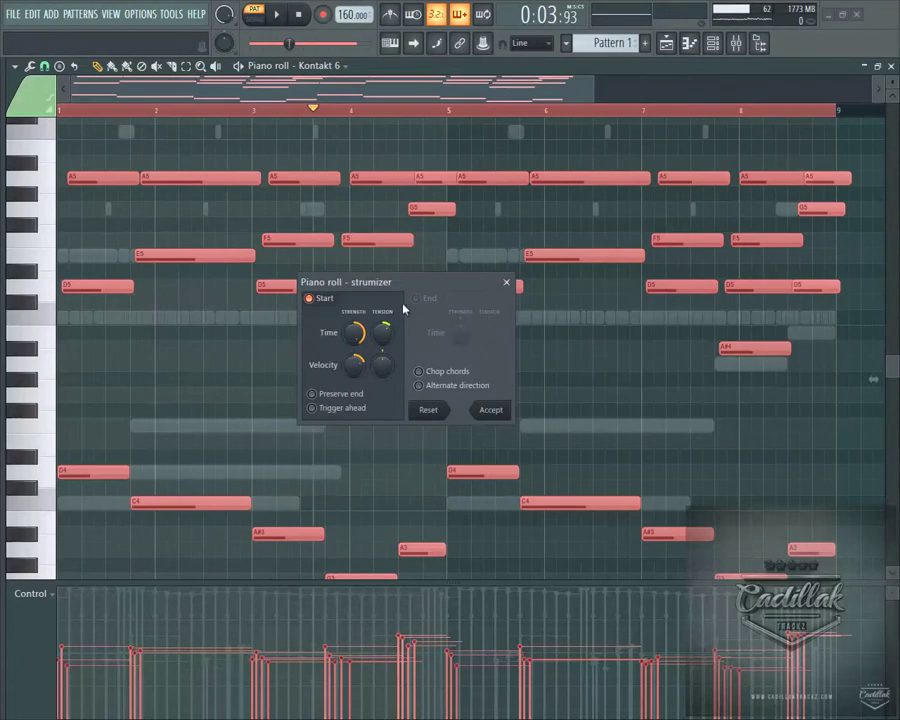
click(507, 283)
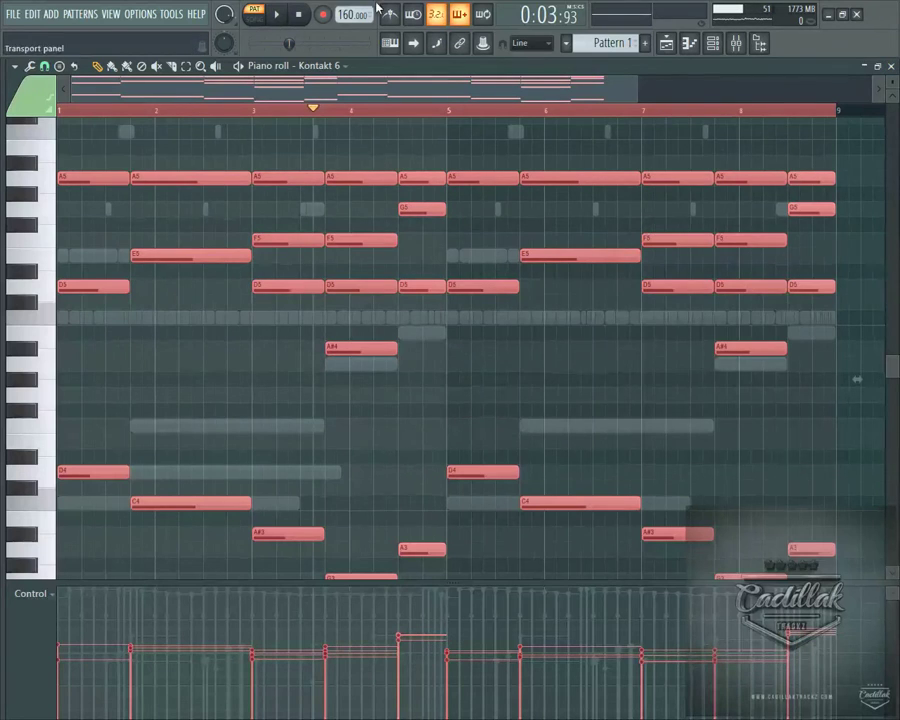
Check the audio device settings, and close both the settings and the piano roll.
click(172, 12)
mouse_move(140, 13)
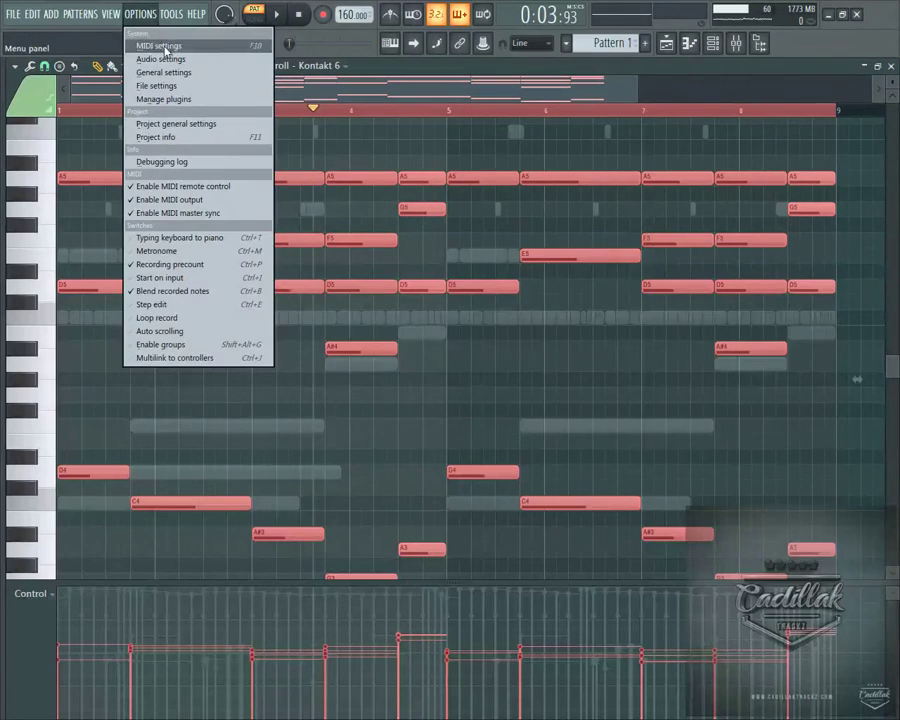
click(157, 59)
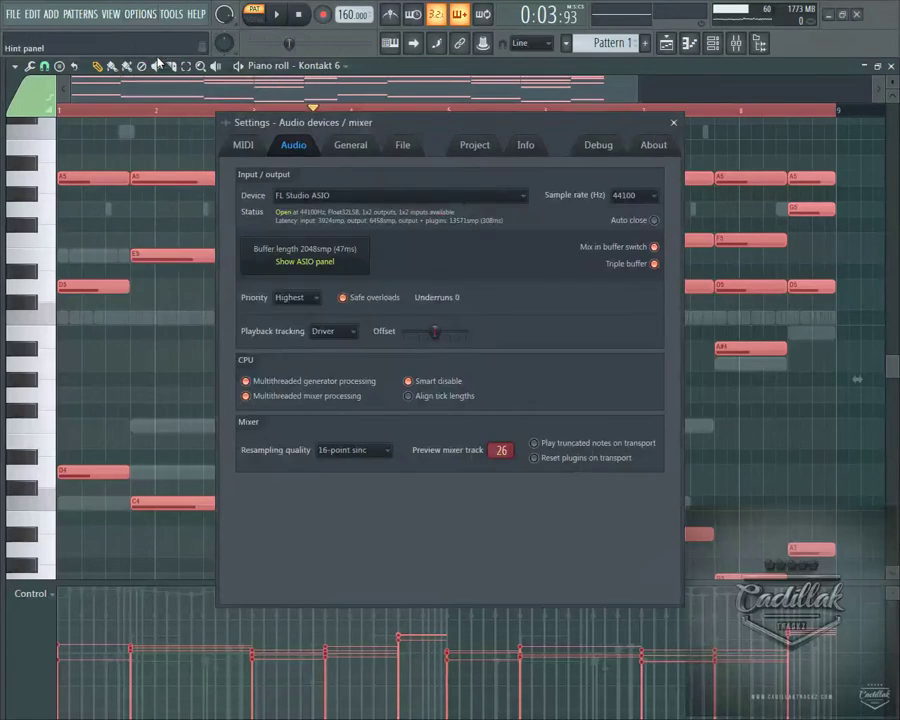
click(673, 122)
click(891, 65)
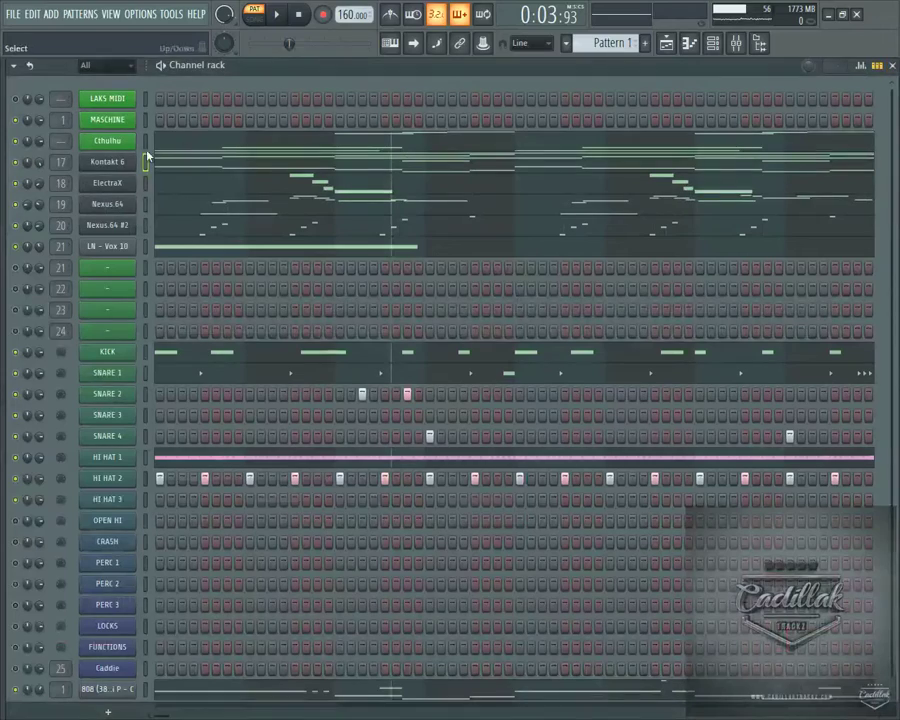
Solo the Kontakt 6 channel and play the pattern with its notes shown in the piano roll.
right_click(14, 162)
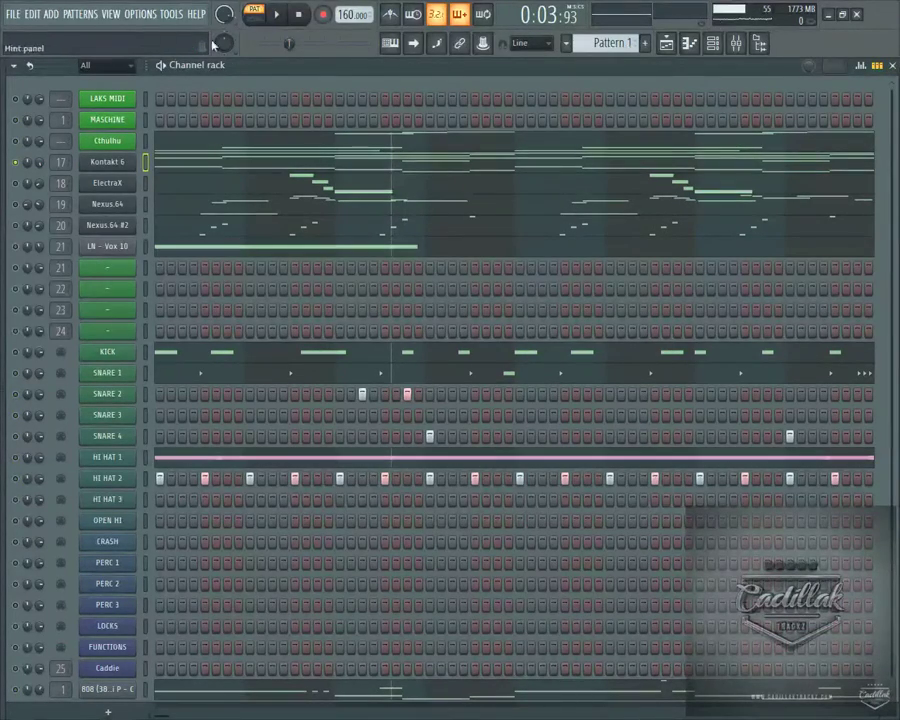
click(285, 13)
click(292, 15)
click(294, 15)
click(283, 15)
right_click(122, 162)
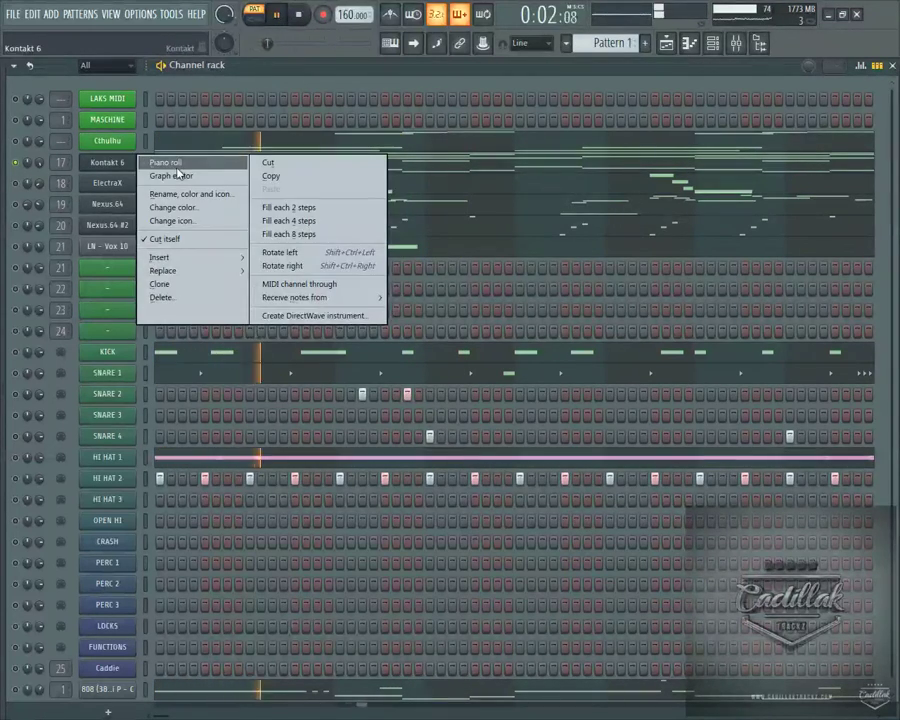
click(182, 163)
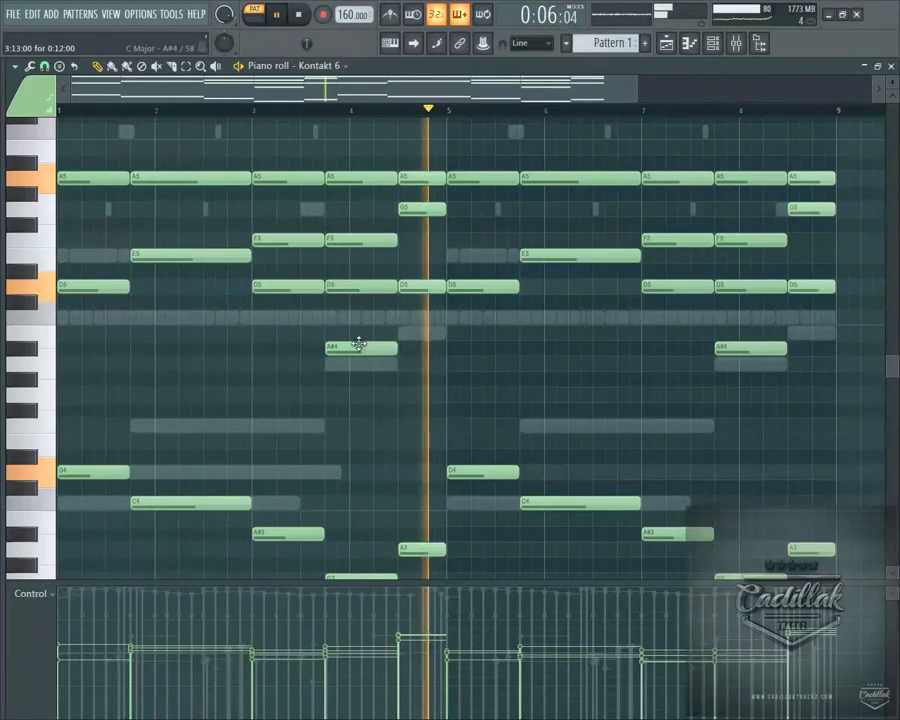
Stop playback and inspect the 30Hz + 18kHz cut equalizer on the INSTRUMENT BUS mixer track.
click(757, 44)
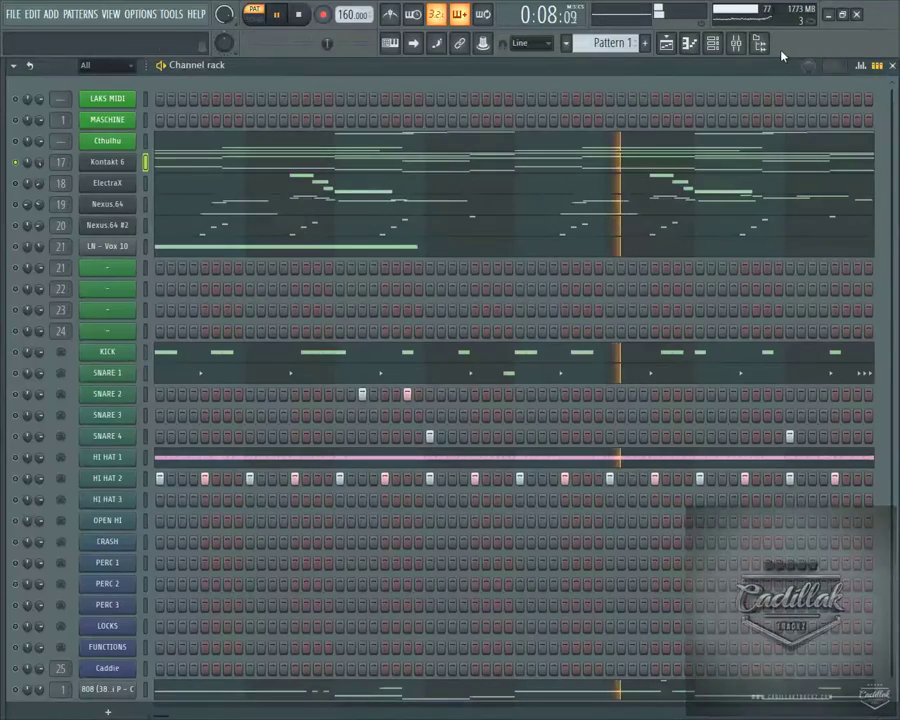
click(756, 45)
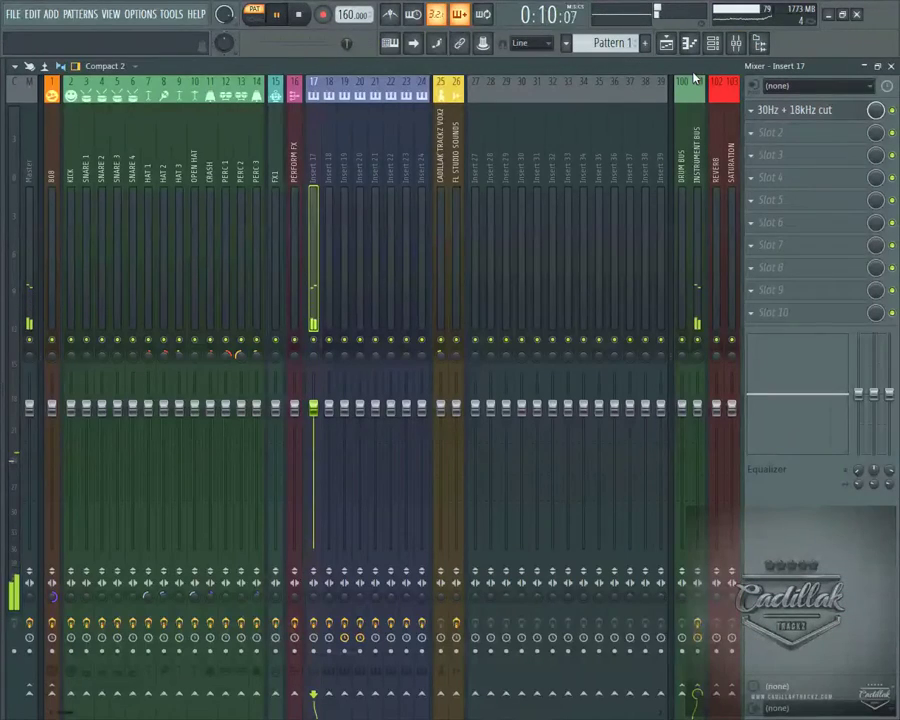
key(space)
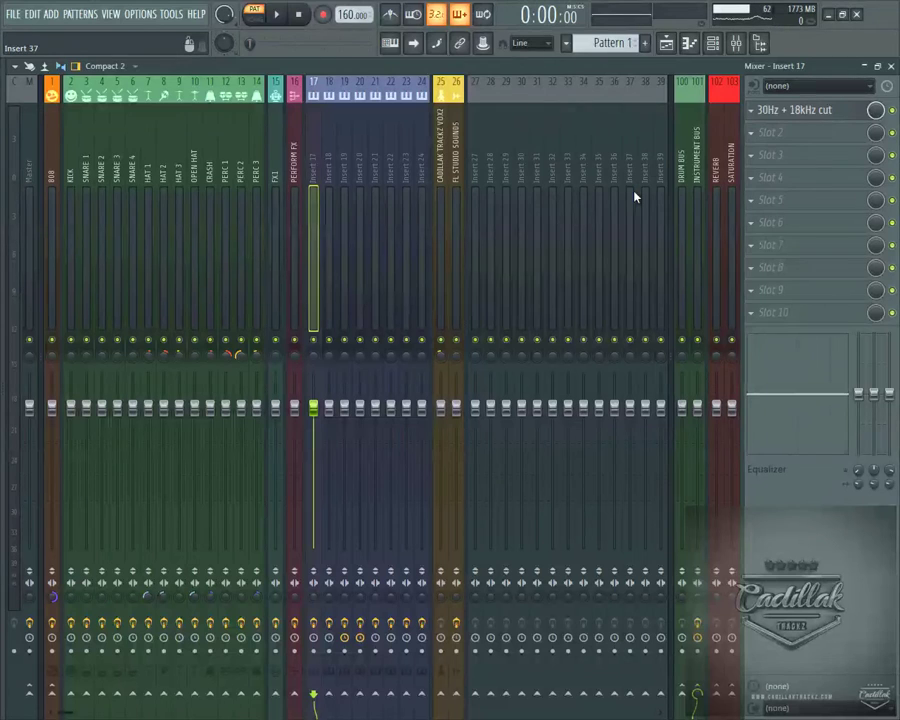
click(696, 147)
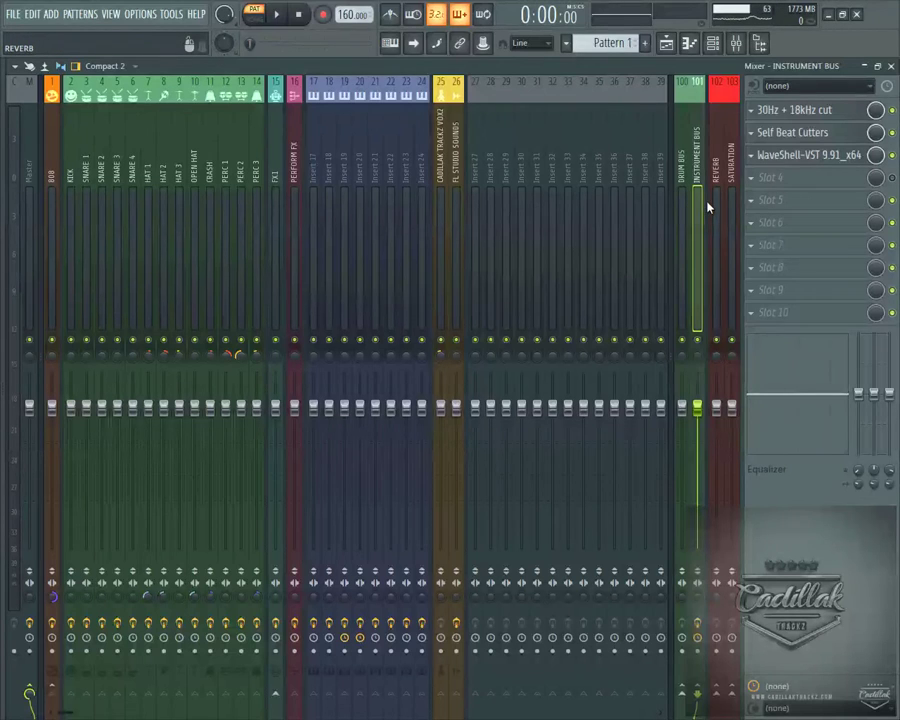
click(787, 110)
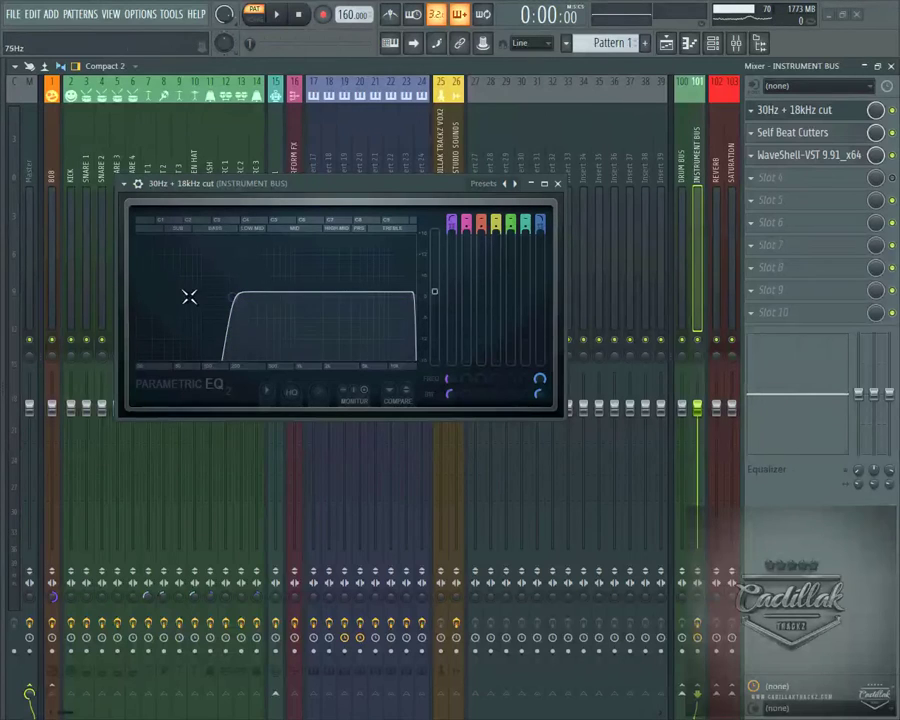
click(557, 183)
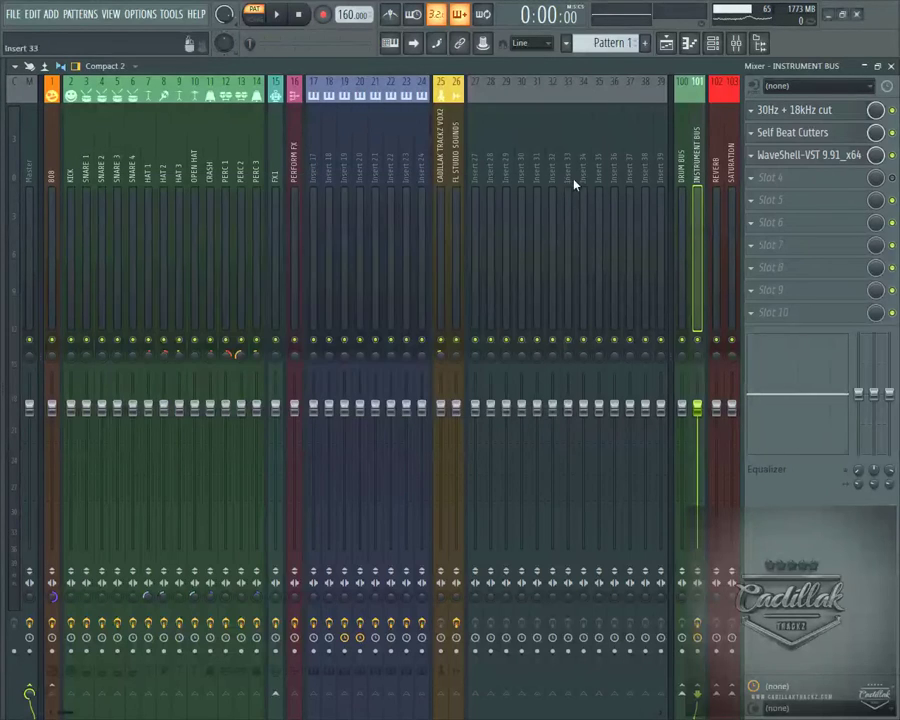
Inspect the Self Beat Cutters and SoundShifter effects on the INSTRUMENT BUS, closing each one after viewing.
click(790, 133)
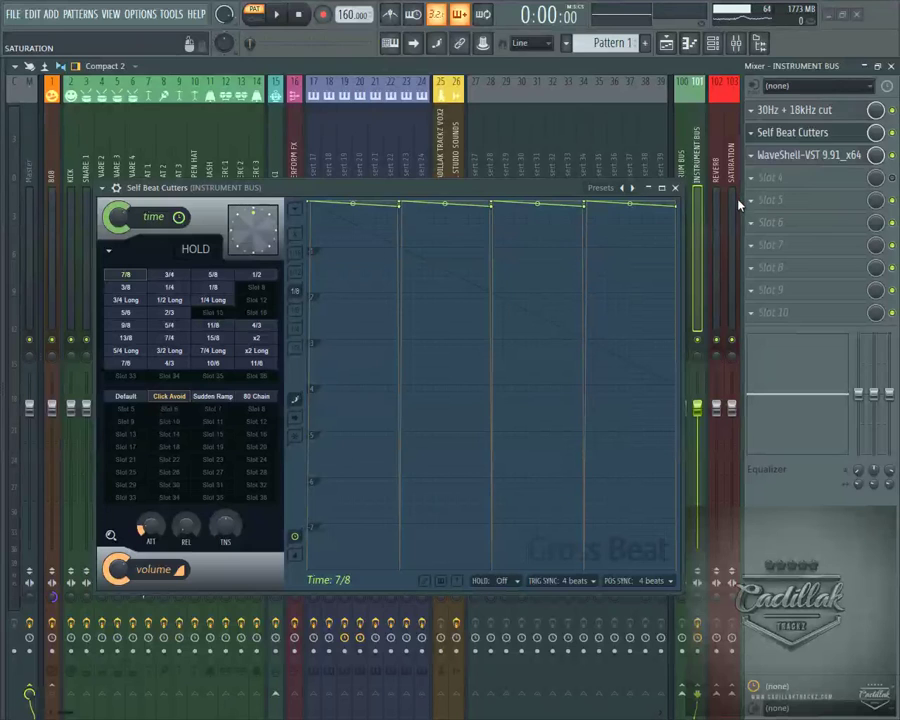
click(676, 189)
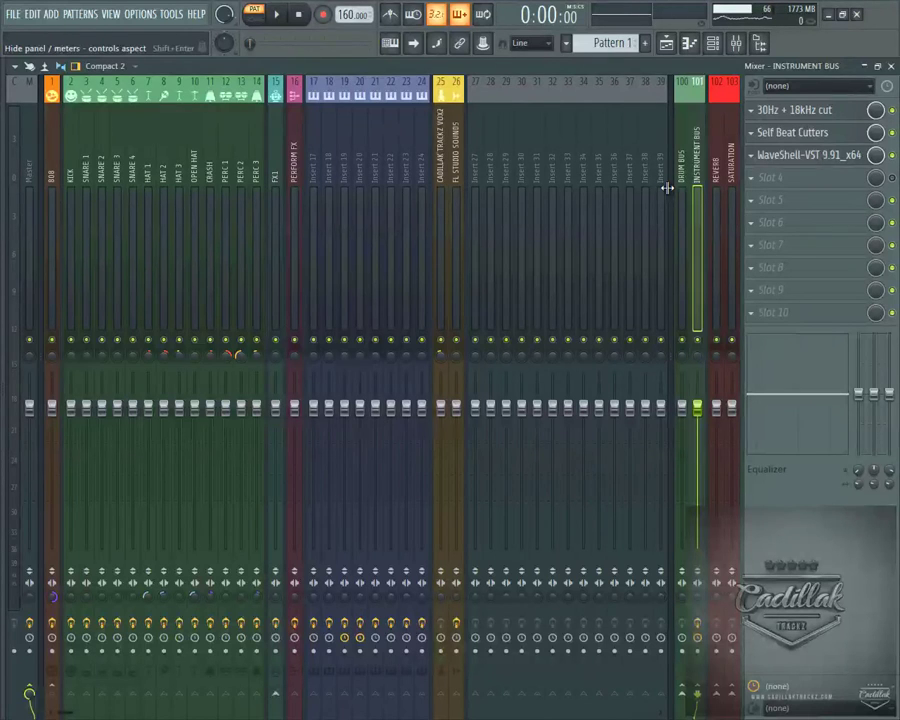
click(828, 160)
drag(462, 227, 258, 270)
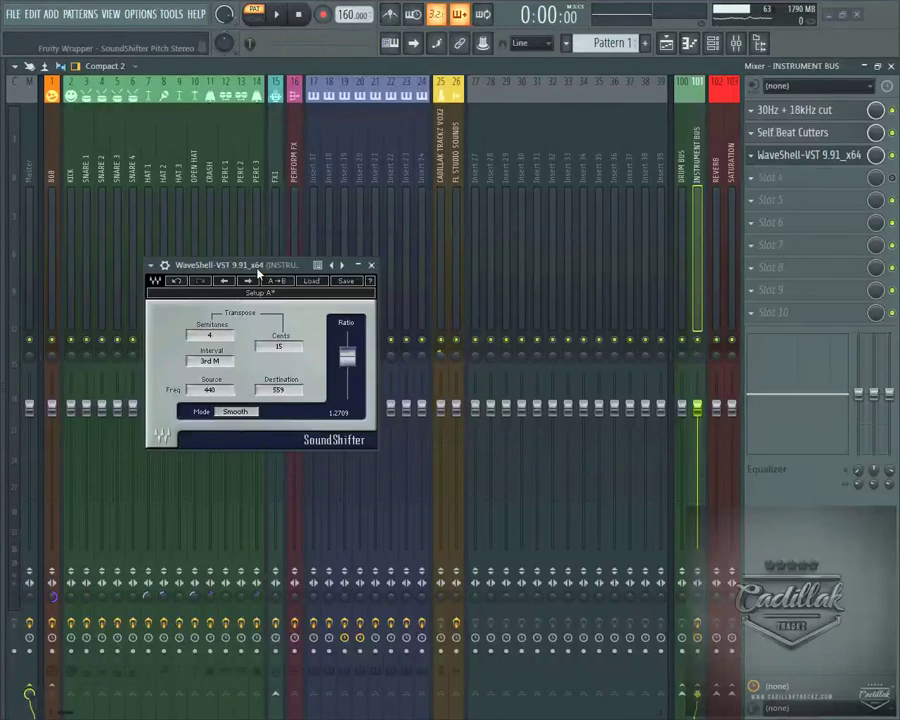
click(371, 265)
Return to the Channel rack and play the soloed Kontakt 6 part through the bus effects.
key(F6)
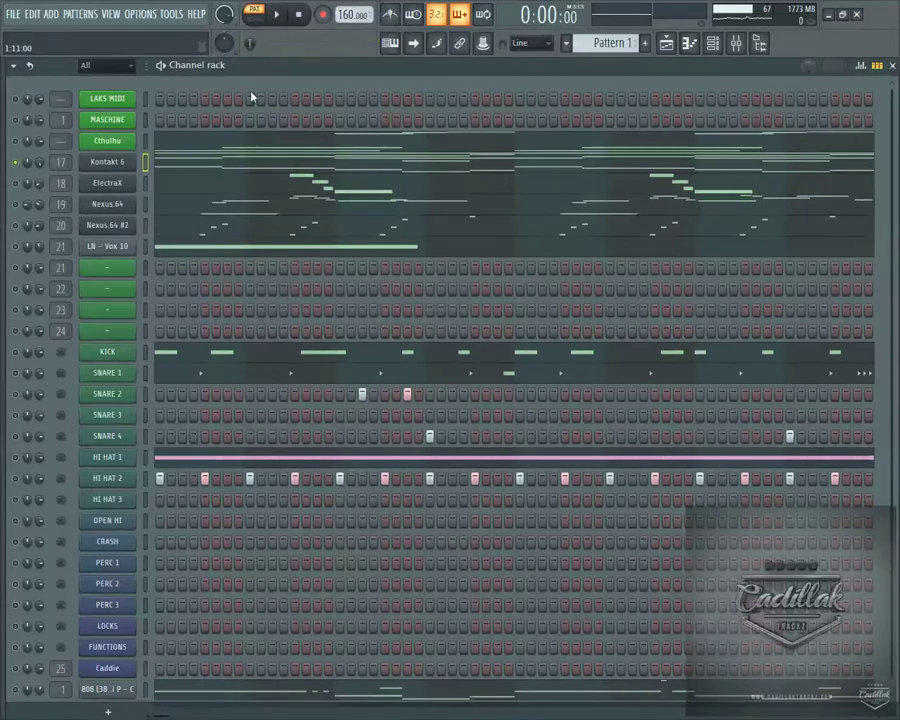
click(279, 17)
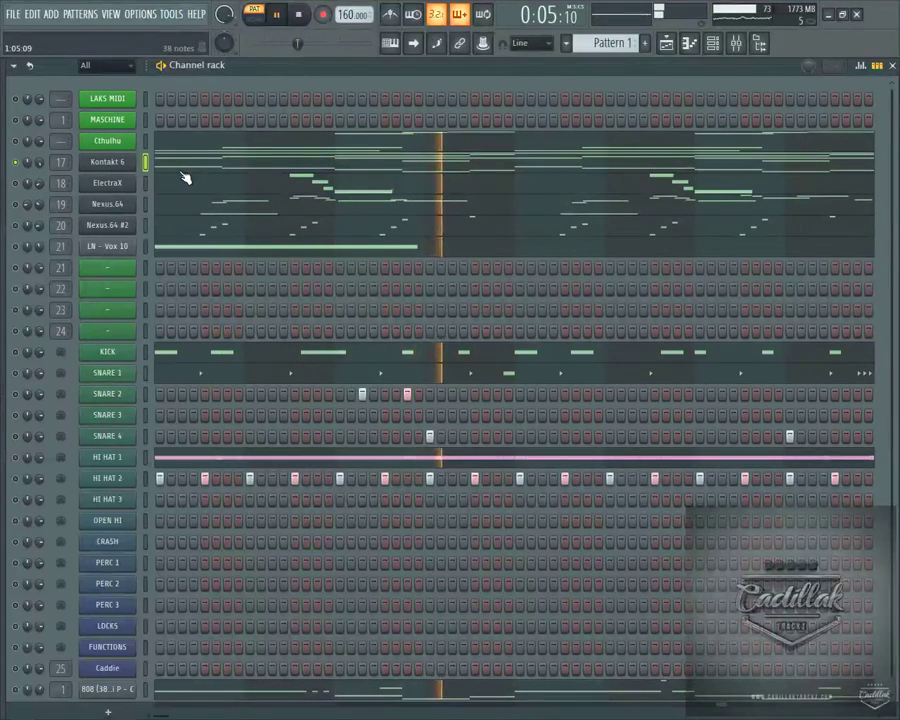
Stop playback and unmute the Nexus.64 channel alongside Kontakt 6, keeping ElectraX muted.
click(298, 16)
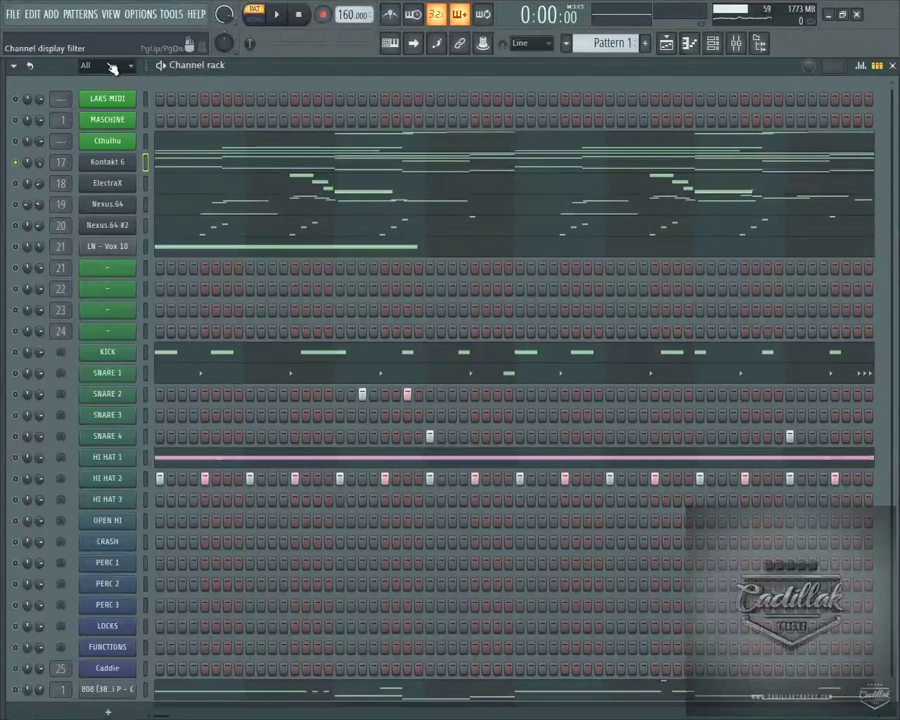
click(134, 183)
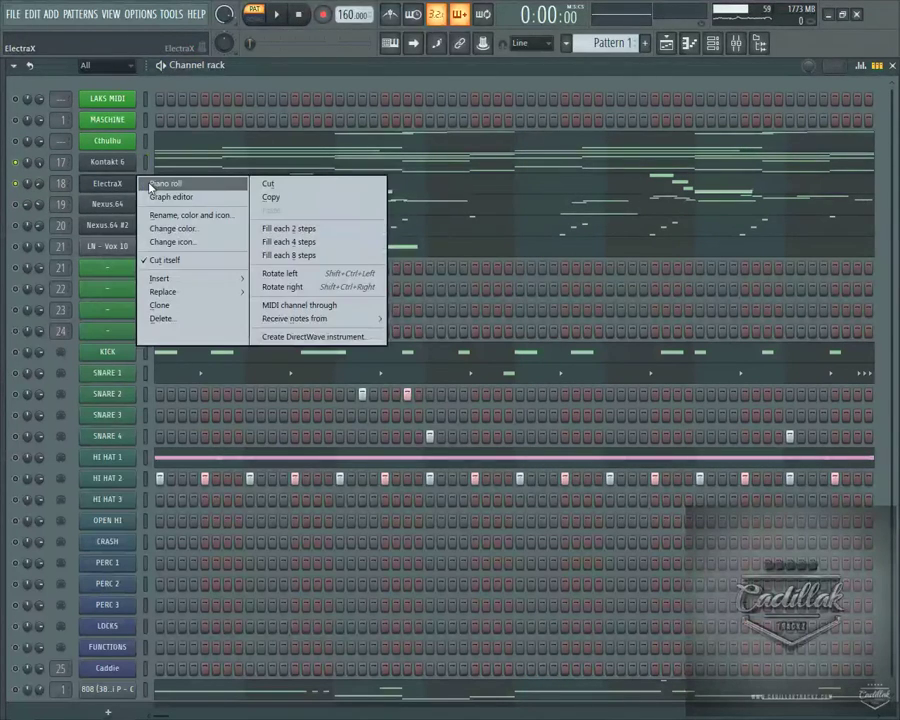
click(16, 183)
click(16, 204)
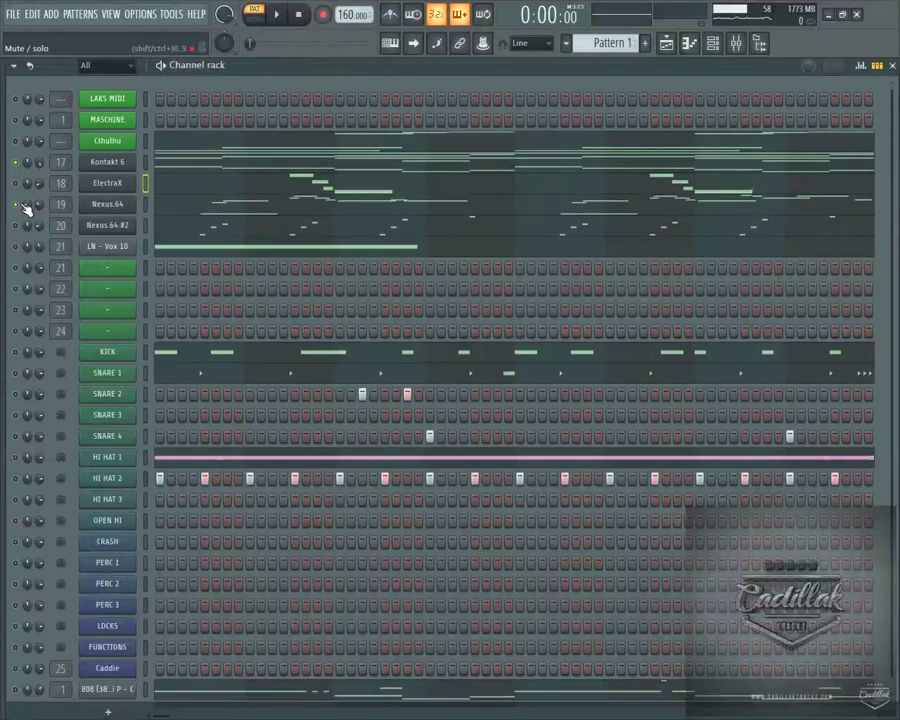
Examine the full note range of the Nexus.64 melody in the piano roll, and return to the Channel rack.
right_click(111, 206)
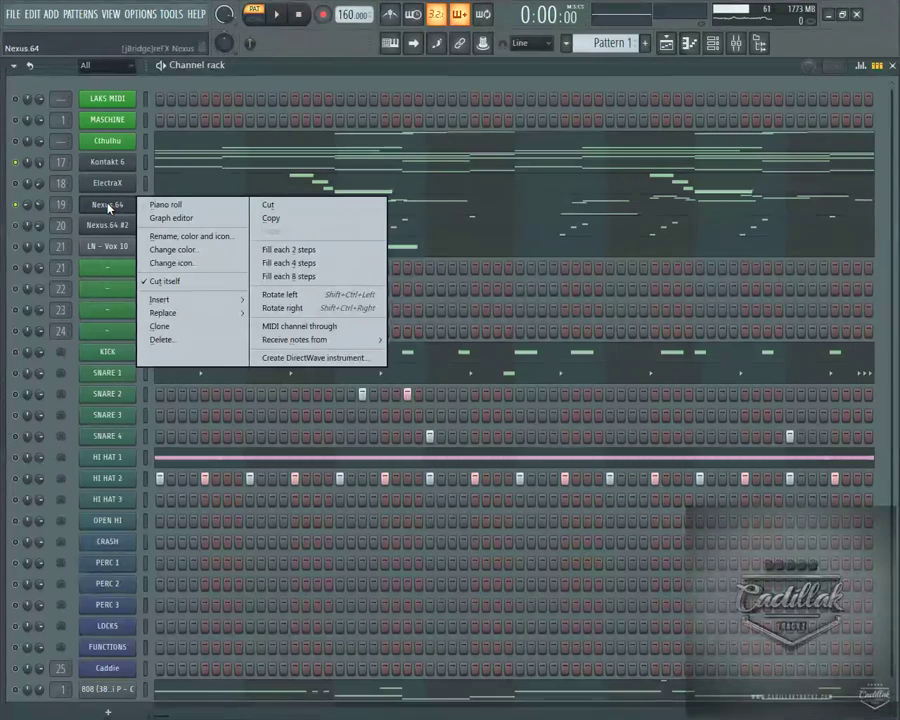
click(160, 204)
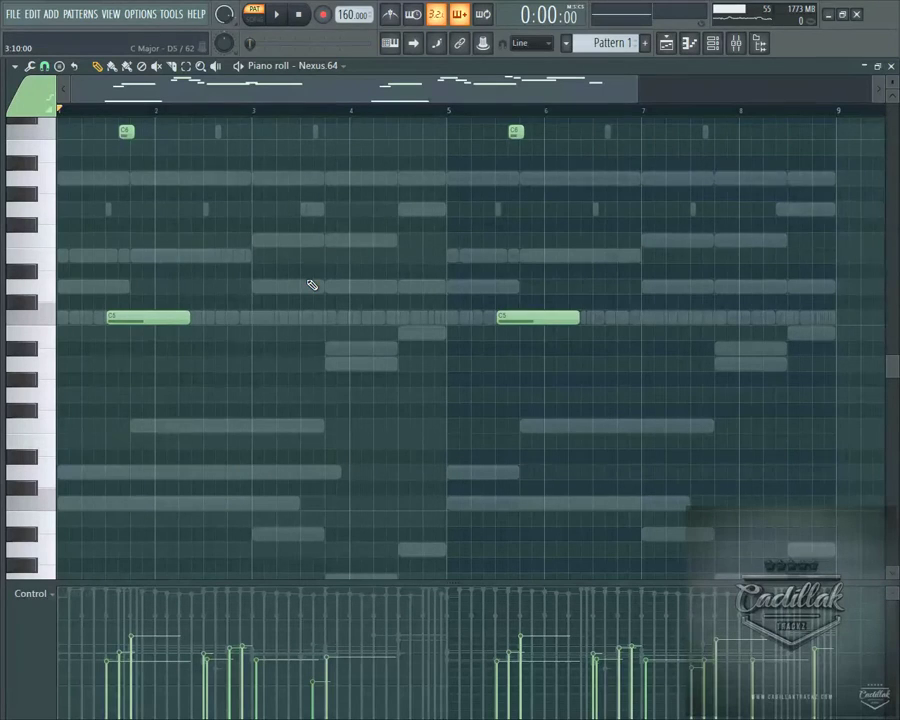
scroll(312, 285, up, 4)
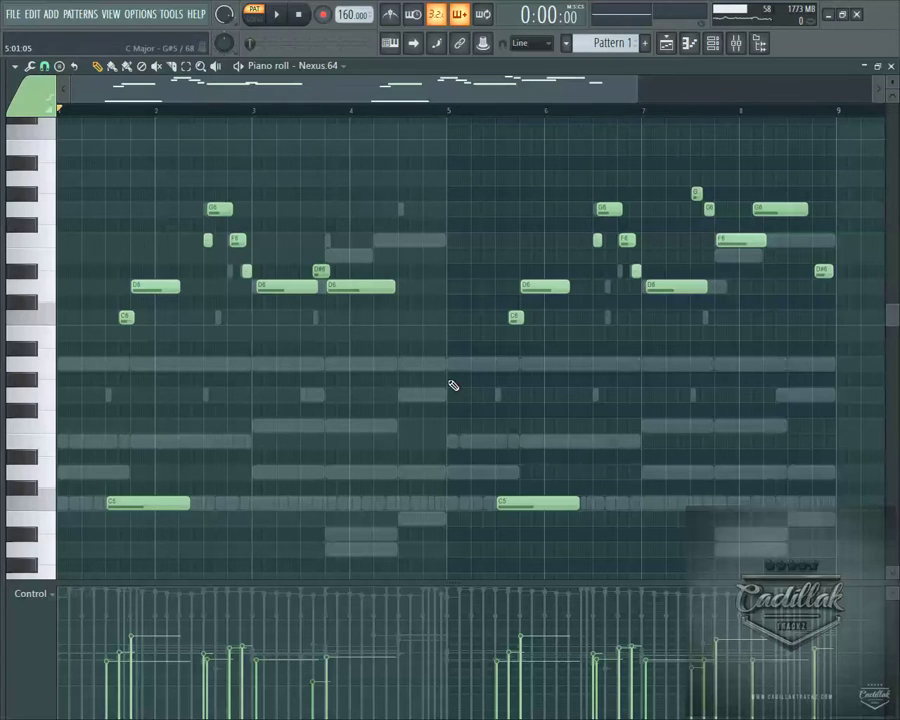
scroll(380, 240, down, 3)
scroll(364, 266, up, 3)
scroll(333, 393, down, 3)
scroll(333, 393, up, 3)
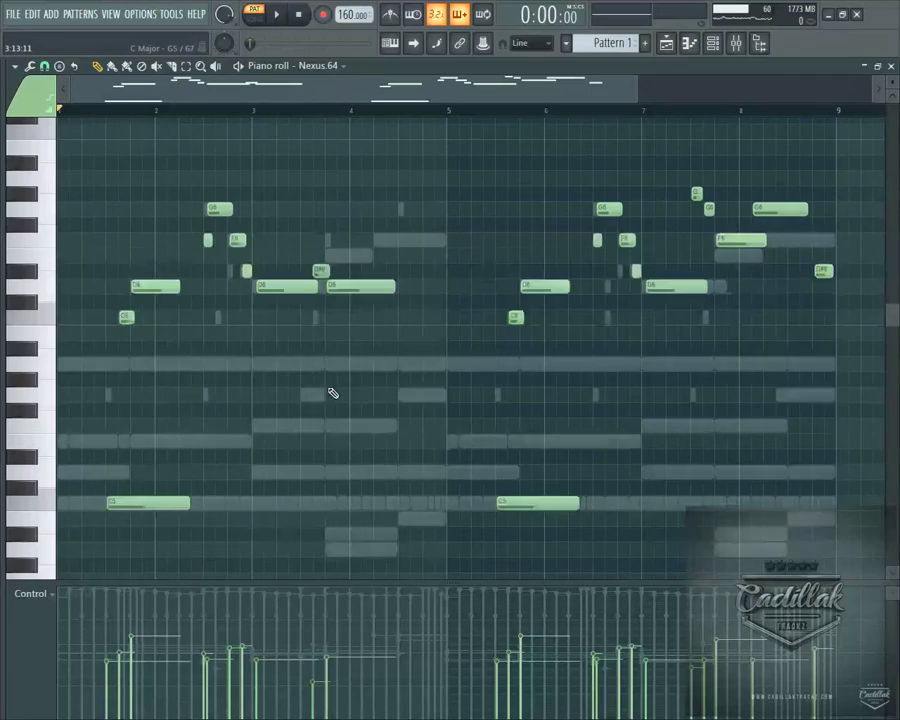
key(F6)
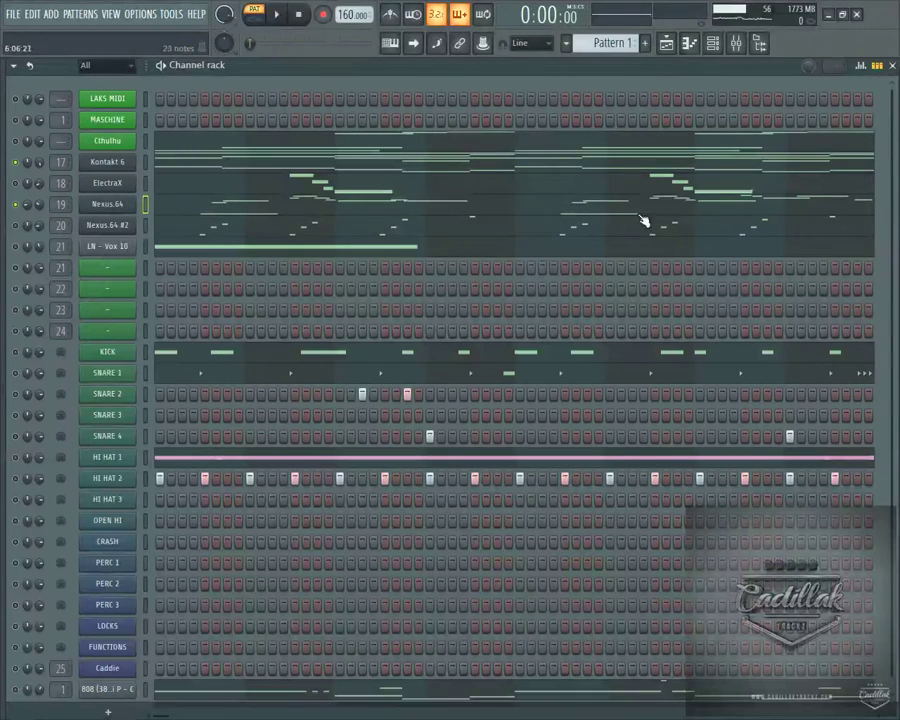
Play the pattern with the Nexus.64 notes shown in the piano roll, stop it and close the piano roll.
right_click(130, 204)
click(170, 202)
click(278, 14)
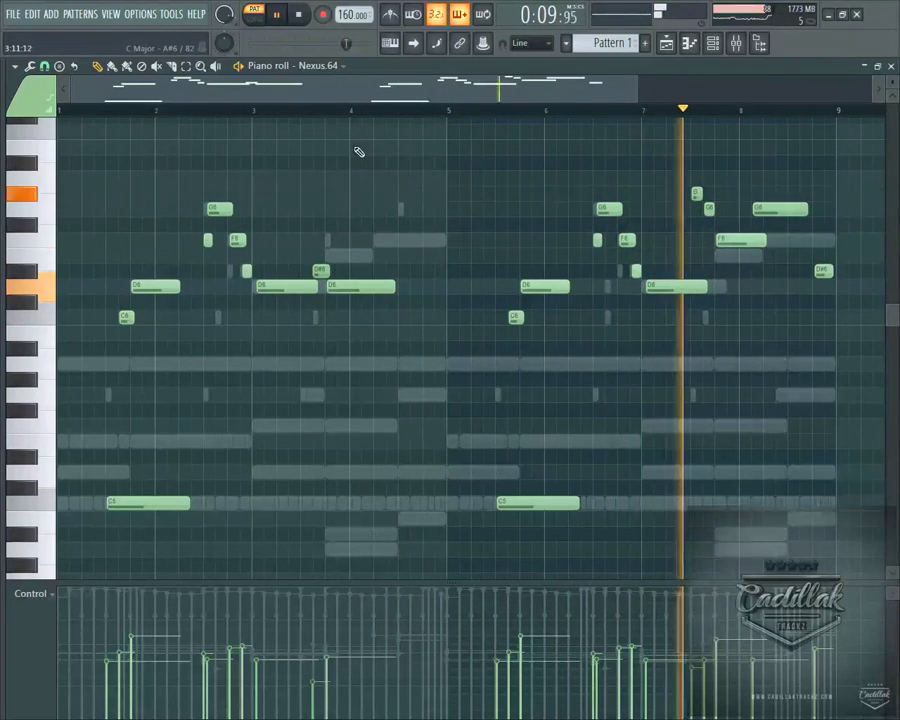
click(299, 15)
click(893, 67)
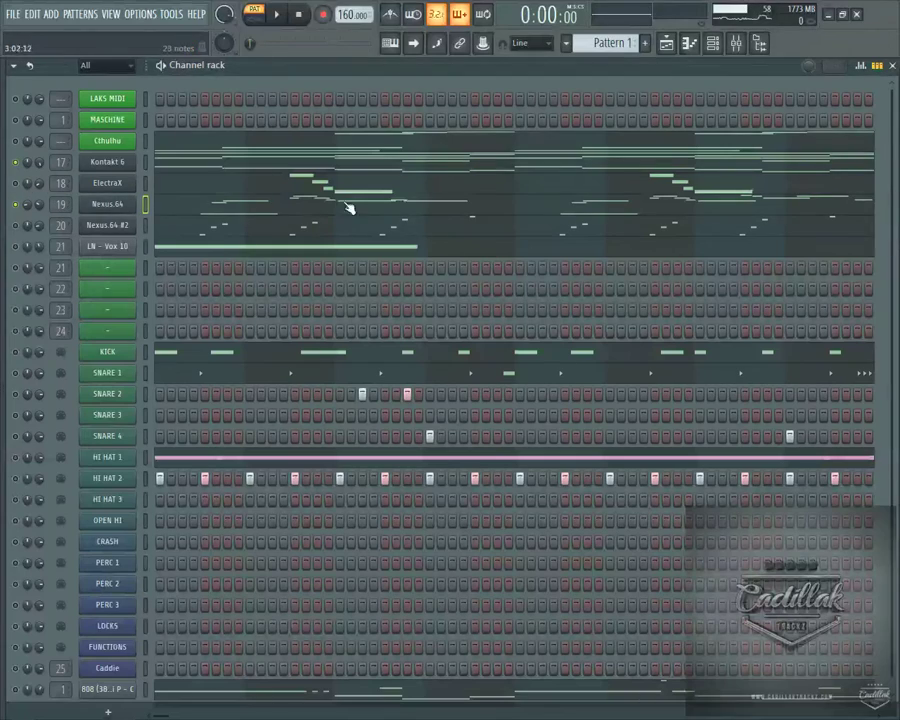
Review the Nexus.64 melody notes once more in the piano roll and return to the Channel rack.
right_click(145, 201)
click(160, 203)
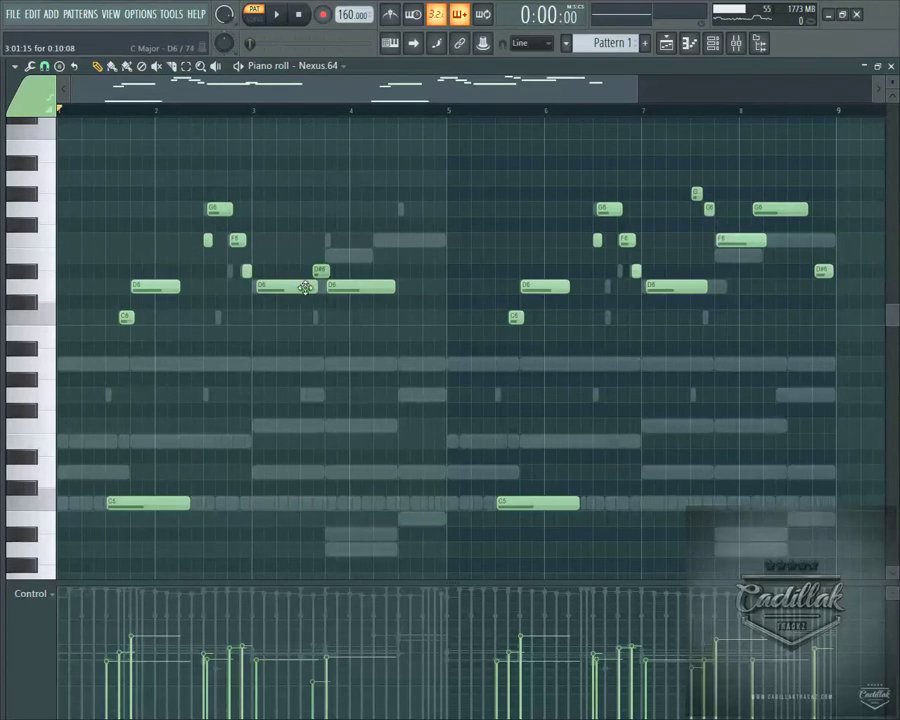
key(F6)
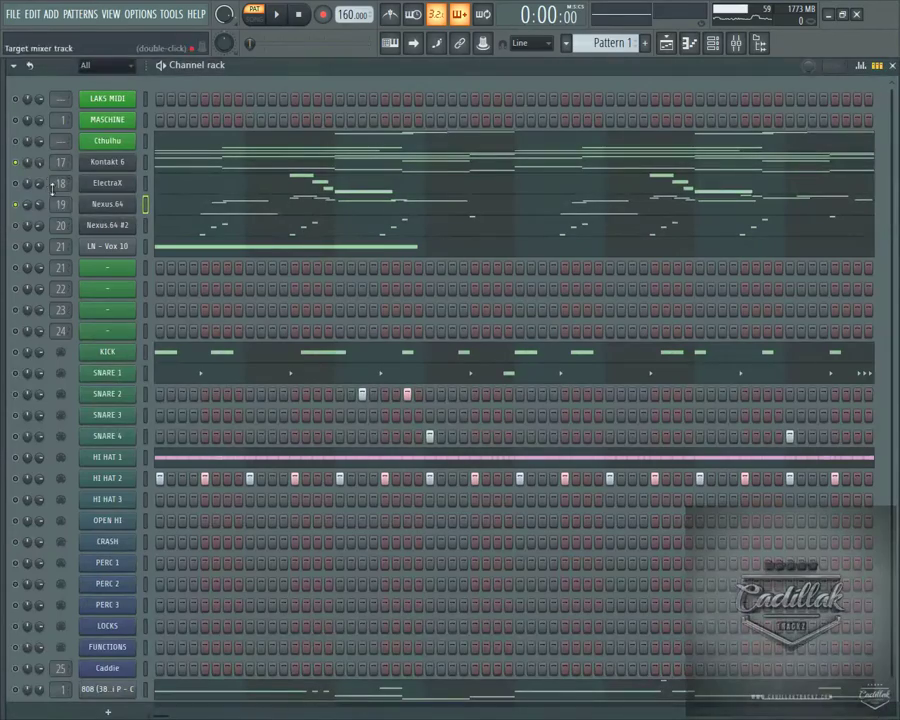
Inspect the ElectraX plugin and its notes in the piano roll, closing each after viewing.
click(100, 183)
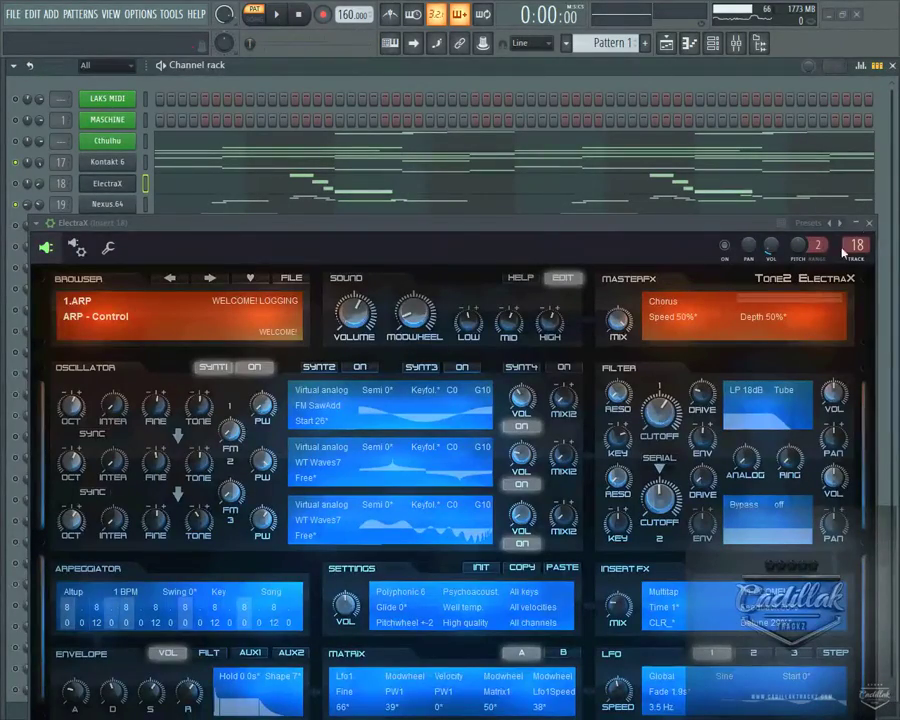
click(871, 225)
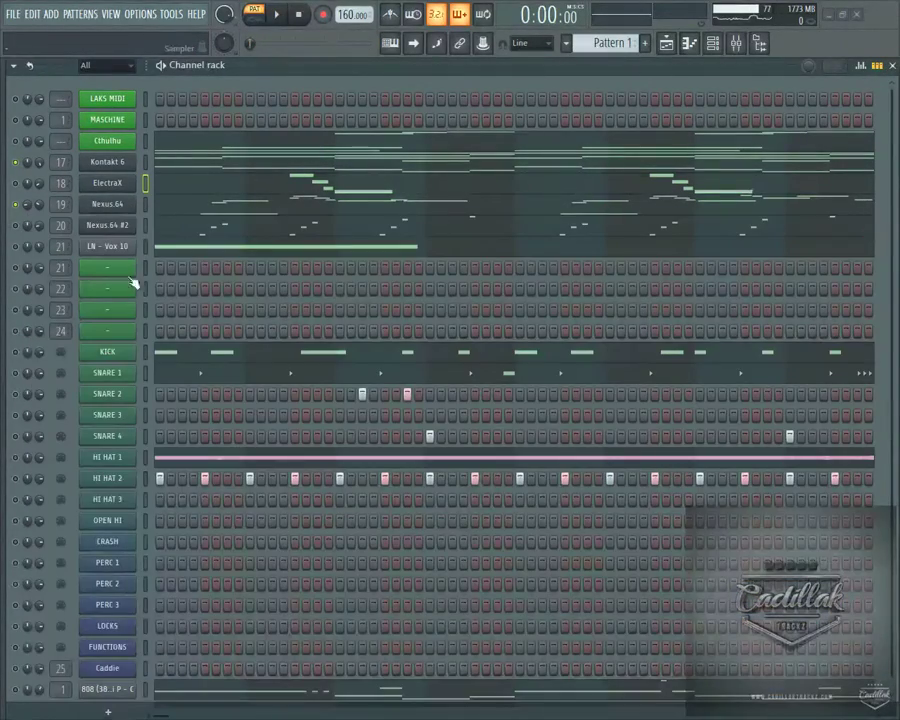
right_click(134, 180)
click(175, 186)
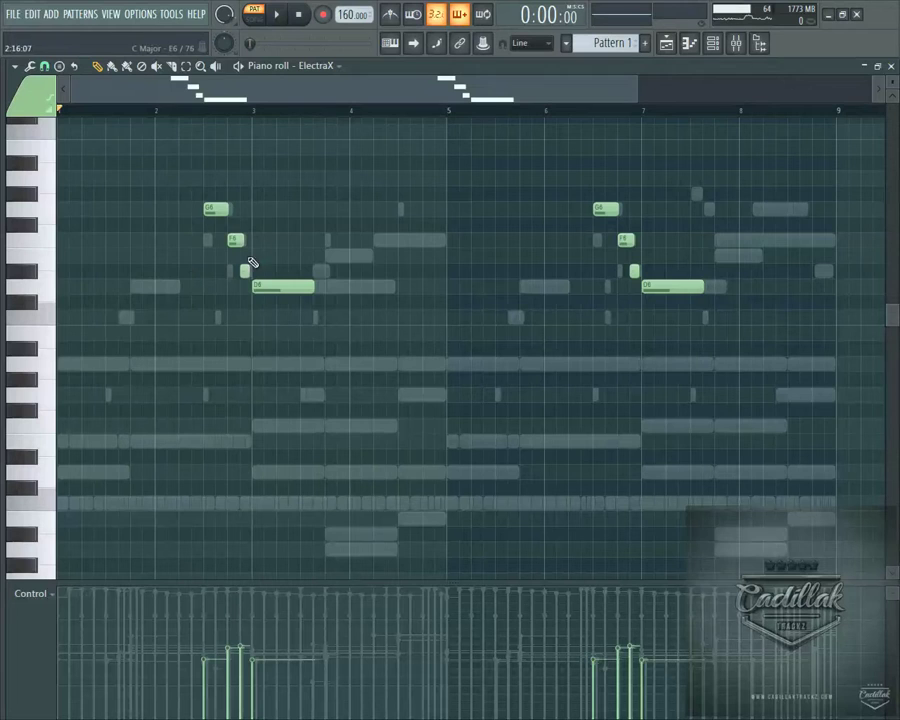
mouse_move(212, 209)
mouse_down()
mouse_move(285, 215)
mouse_move(215, 221)
mouse_up()
click(890, 66)
Play the pattern with ElectraX unmuted alongside Kontakt 6 and Nexus.64, adjust the ElectraX channel volume, and stop playback.
click(278, 16)
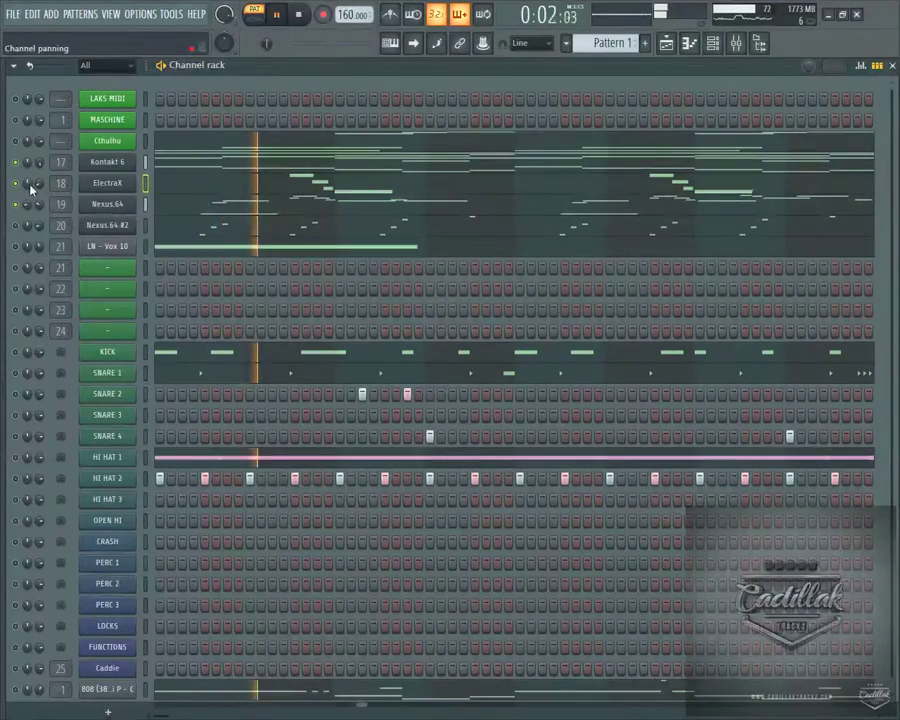
drag(38, 184, 38, 240)
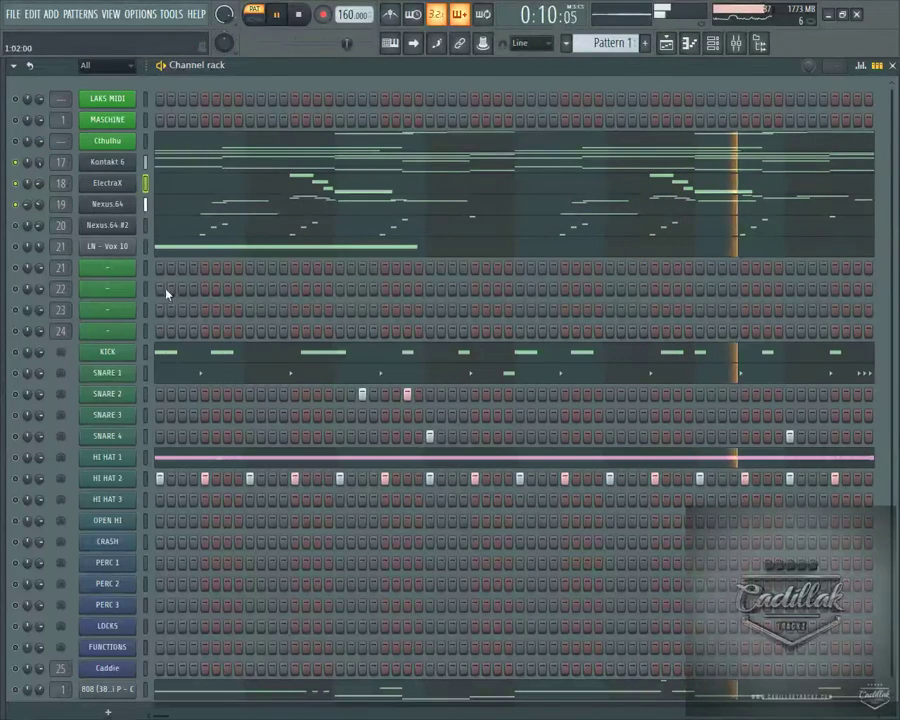
click(298, 14)
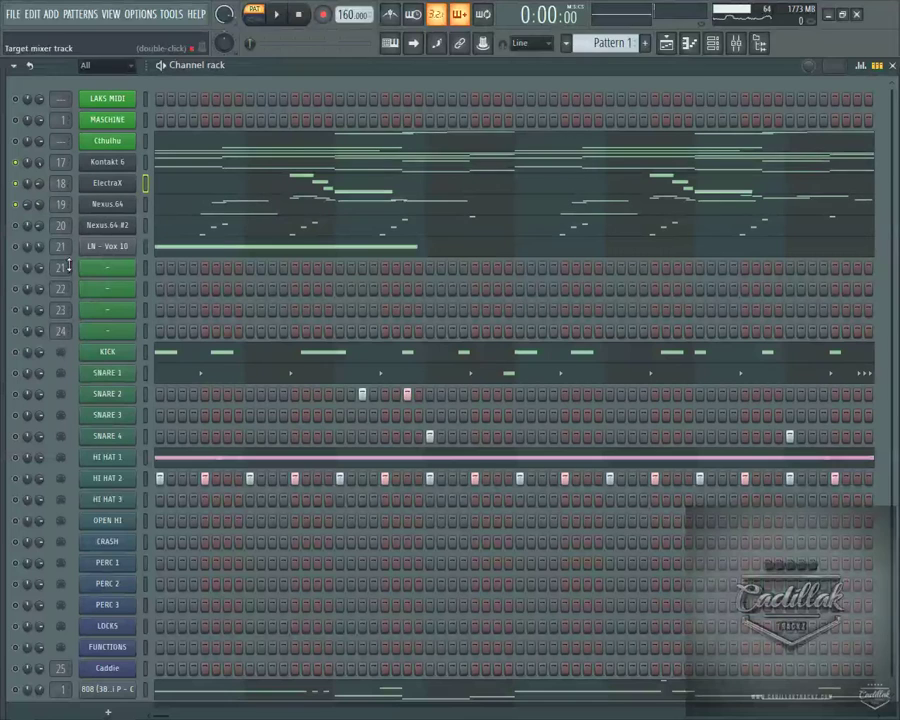
Unmute Nexus.64 #2 and raise the velocity of its D6 note in bar 5 in the piano roll.
click(16, 226)
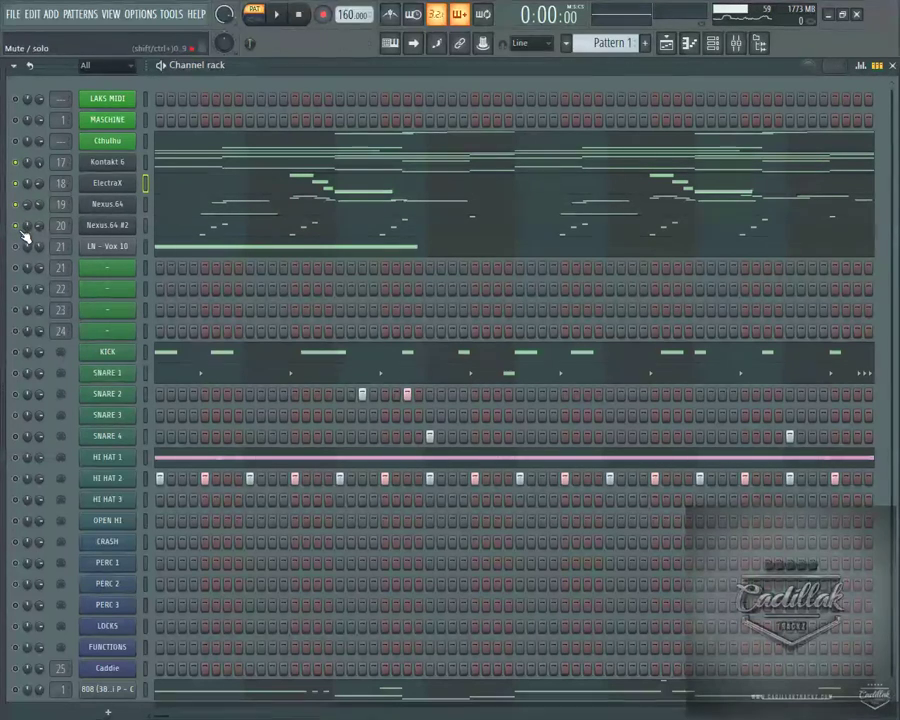
right_click(107, 228)
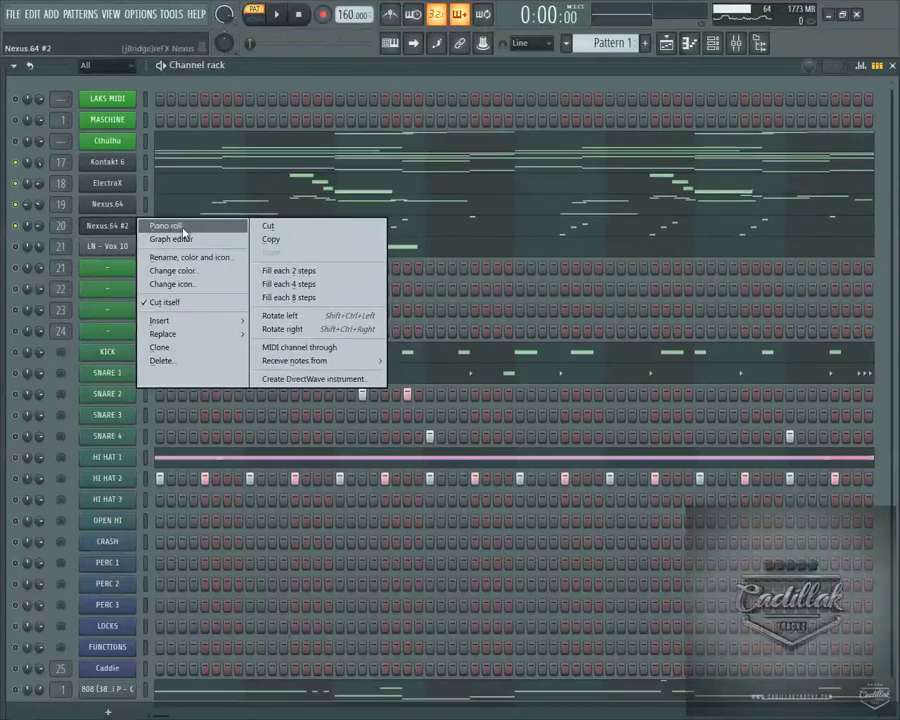
click(140, 228)
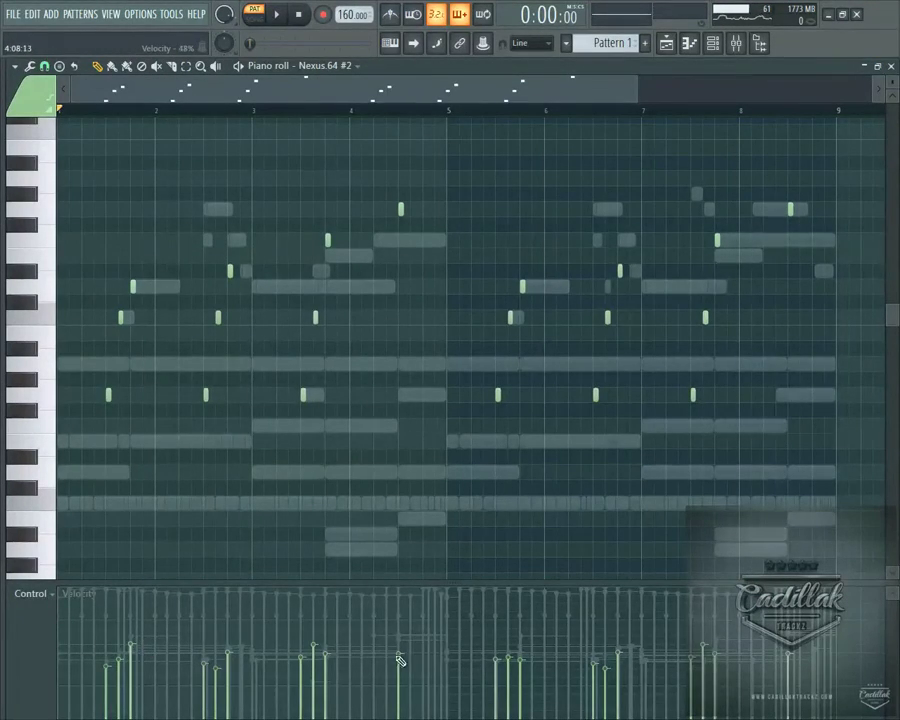
click(521, 645)
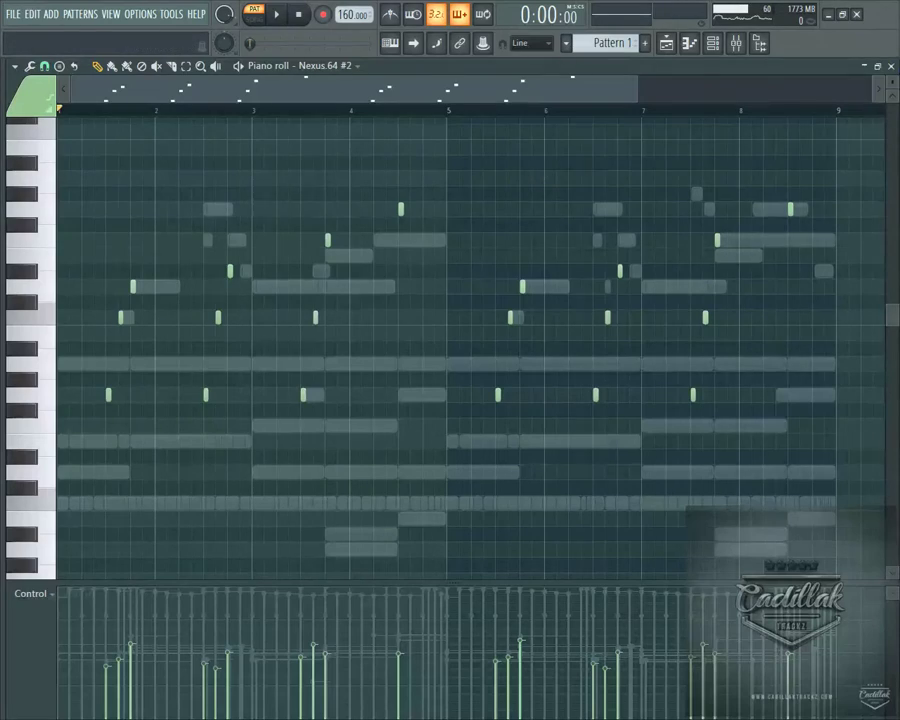
click(891, 65)
Inspect Guitar Rig 5 with its Ram Ones -MC preset on mixer Insert 20, including its preset and component browsers.
click(735, 42)
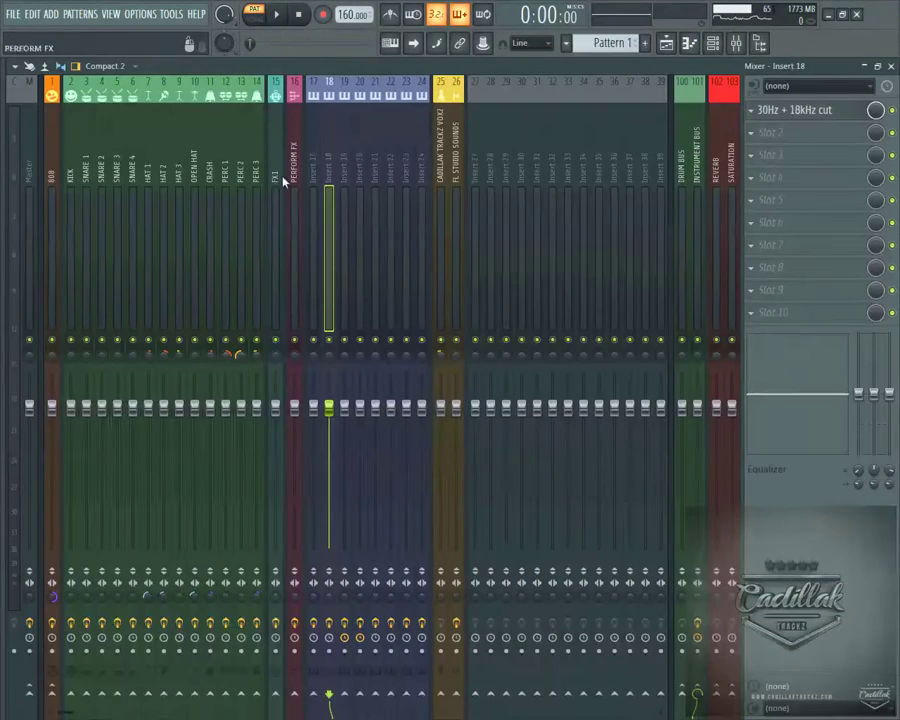
click(360, 157)
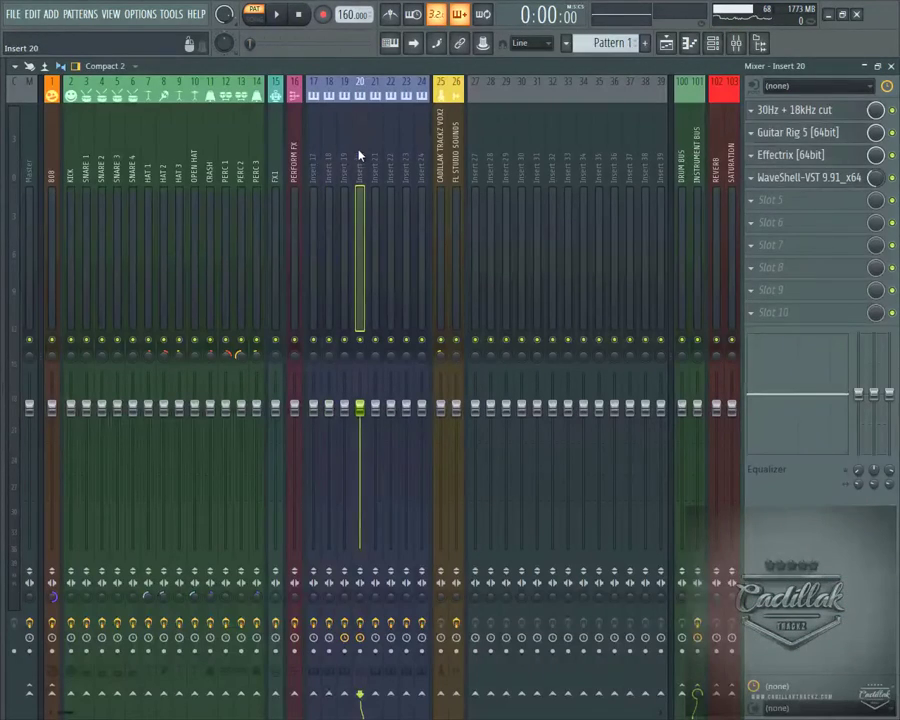
click(783, 138)
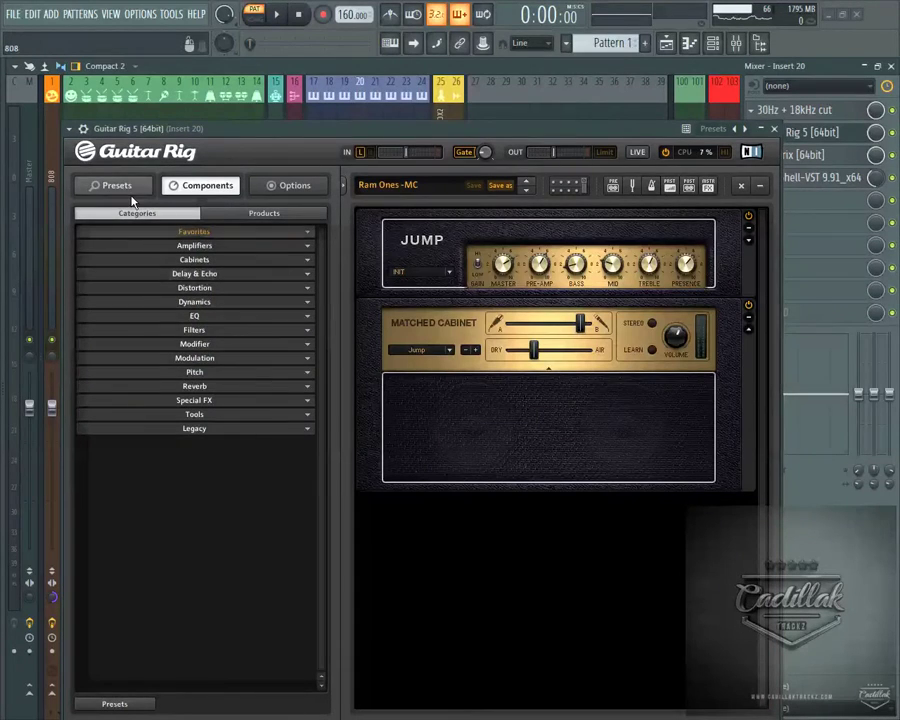
click(127, 189)
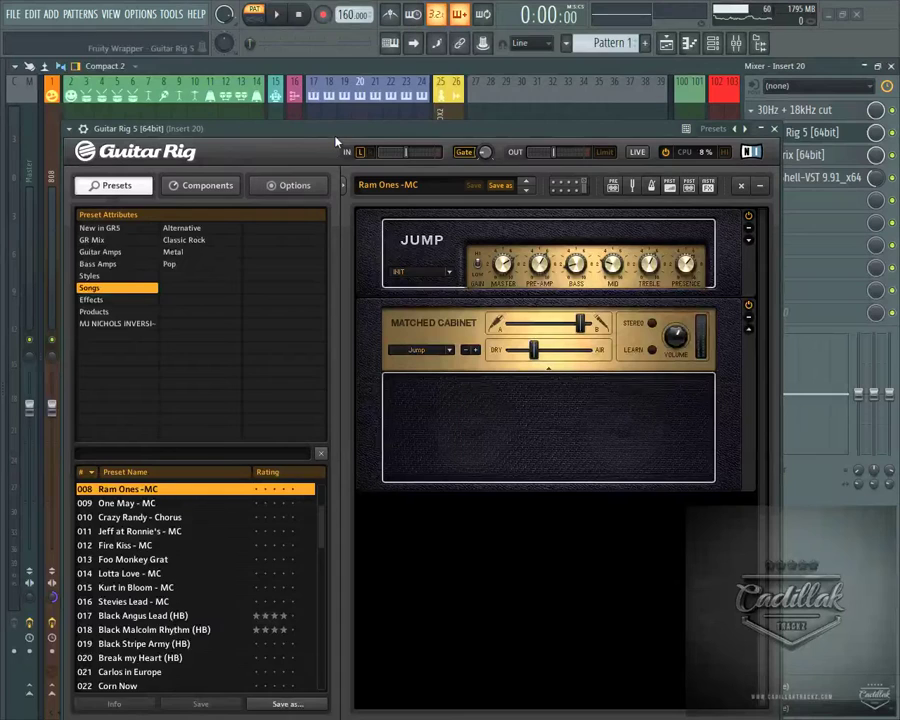
click(203, 187)
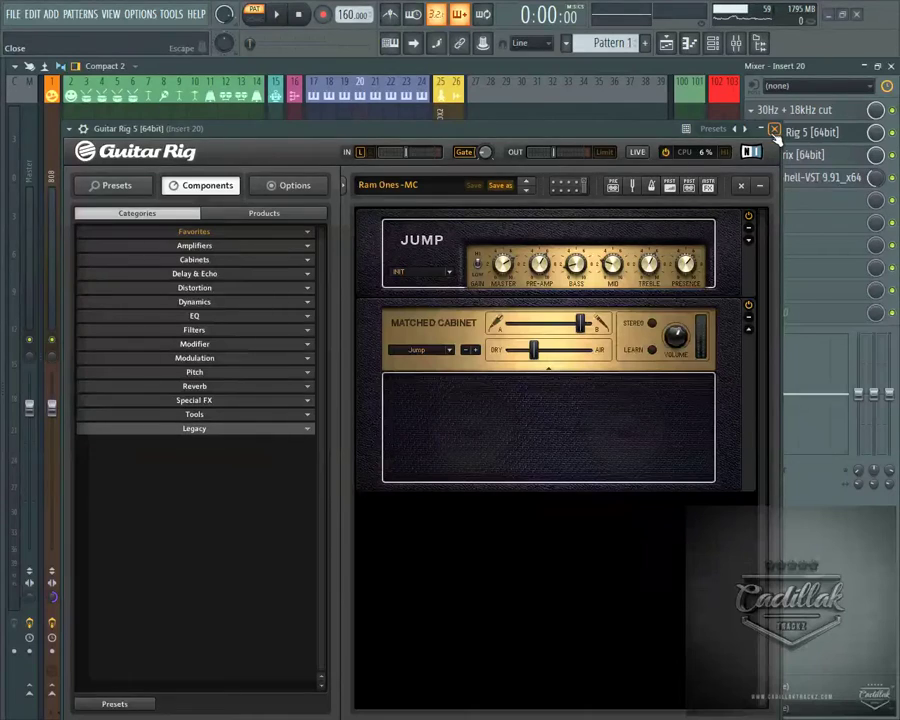
click(763, 130)
Inspect the Effectrix Delay Stress preset and the Tony Maserati ACG effect on Insert 20, closing each after viewing.
click(771, 164)
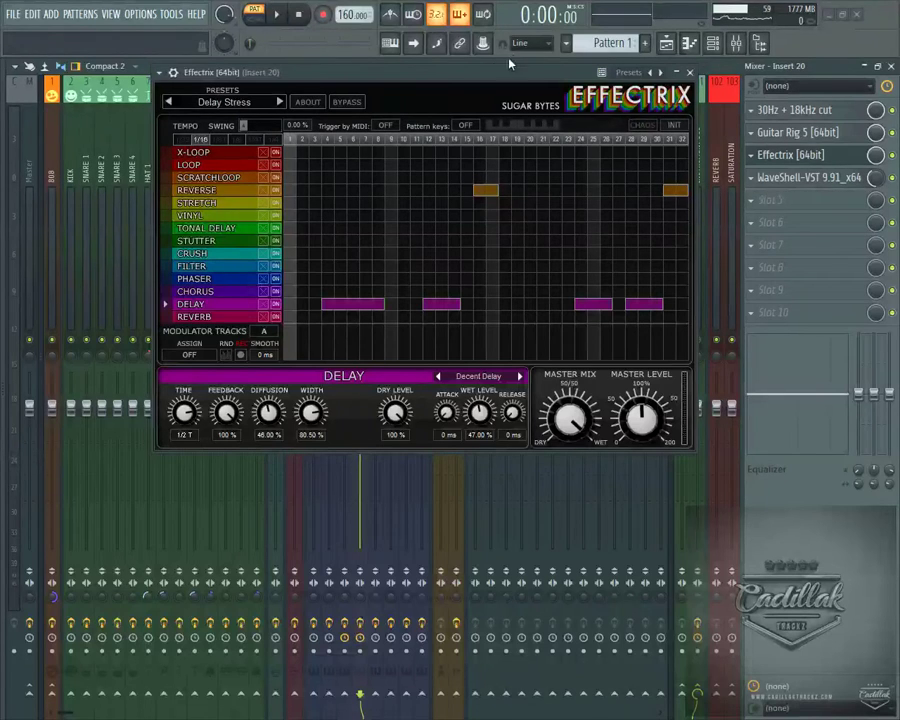
drag(469, 75, 469, 102)
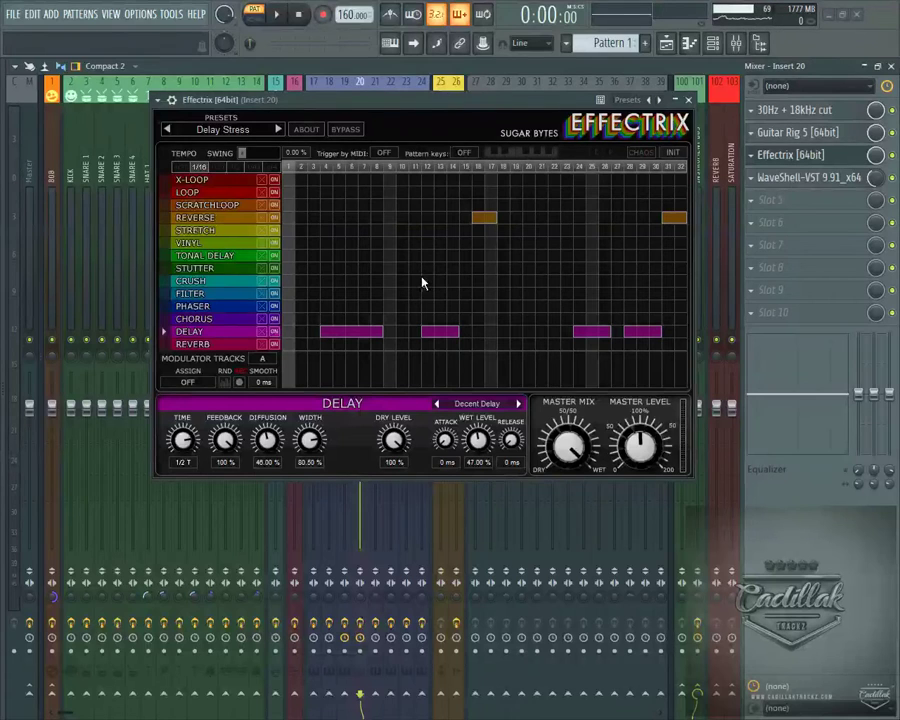
click(688, 100)
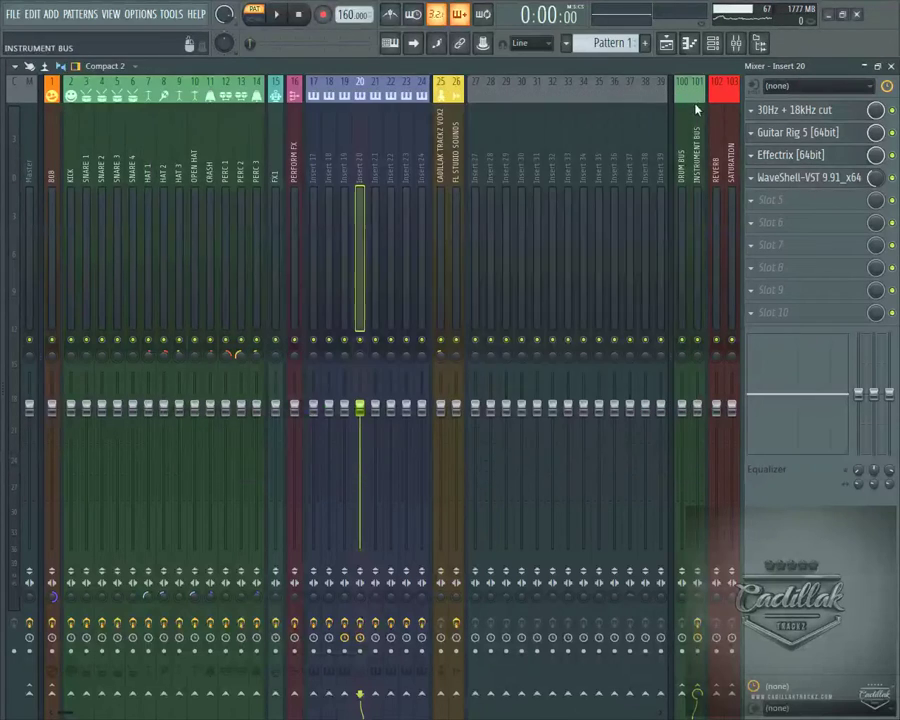
click(822, 177)
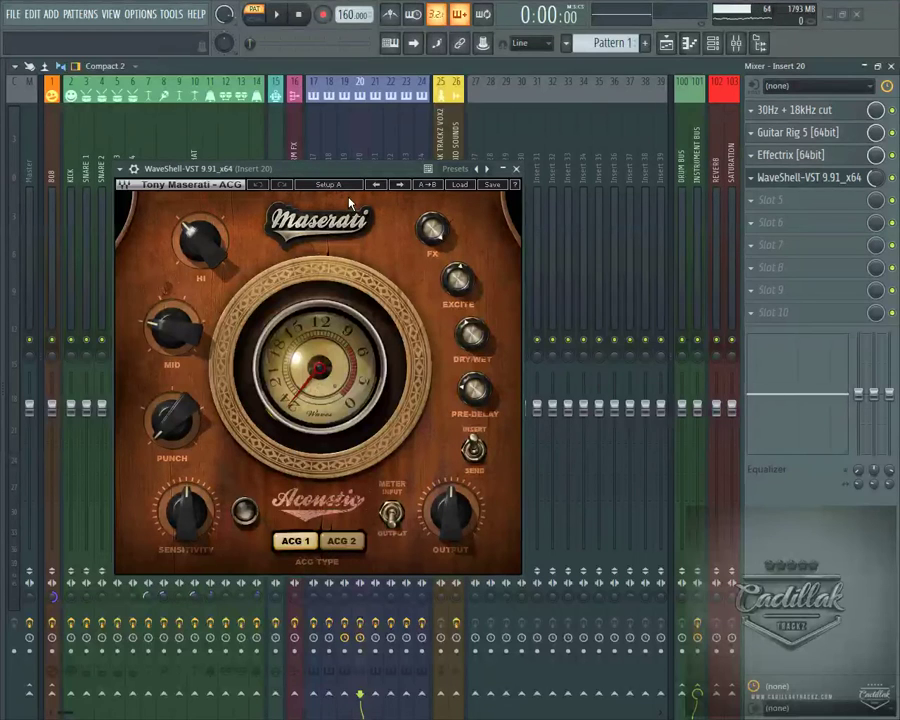
click(516, 169)
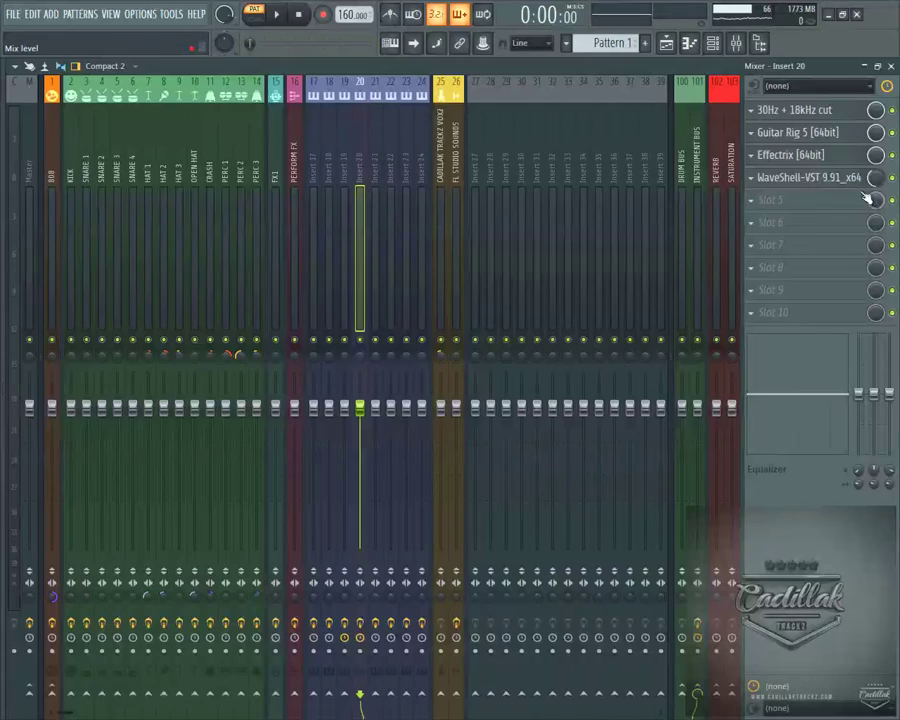
Return to the Channel rack and play the pattern with Nexus.64 #2 added, stopping after the audition.
click(893, 65)
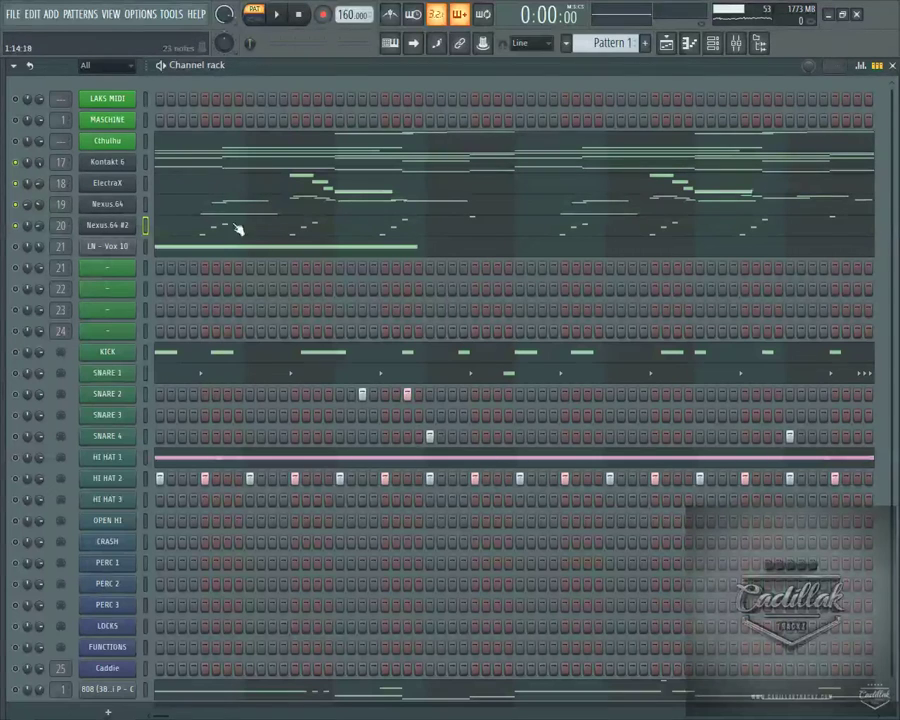
key(space)
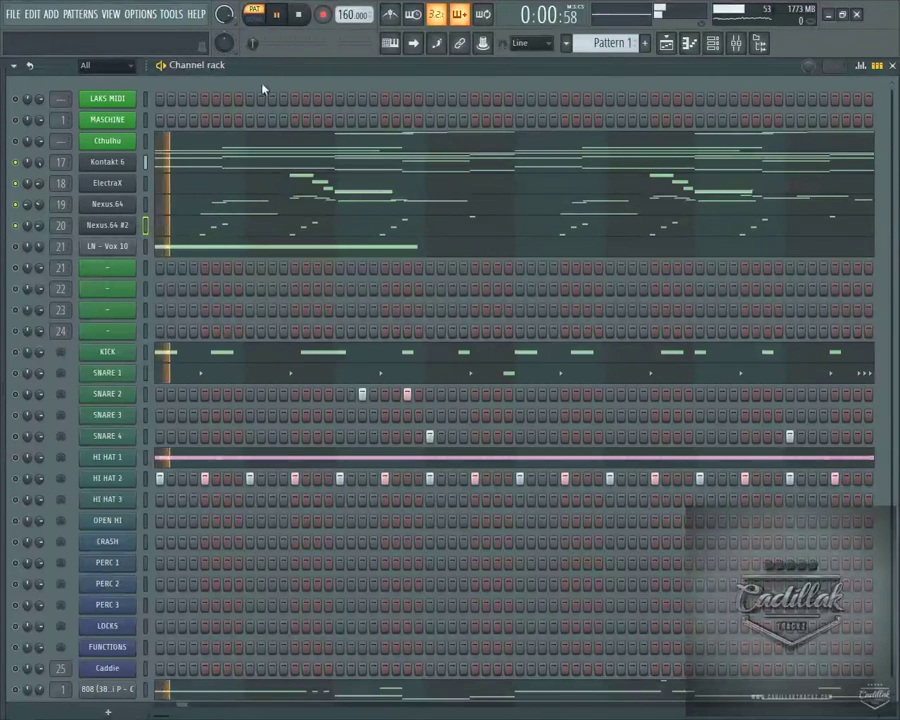
key(space)
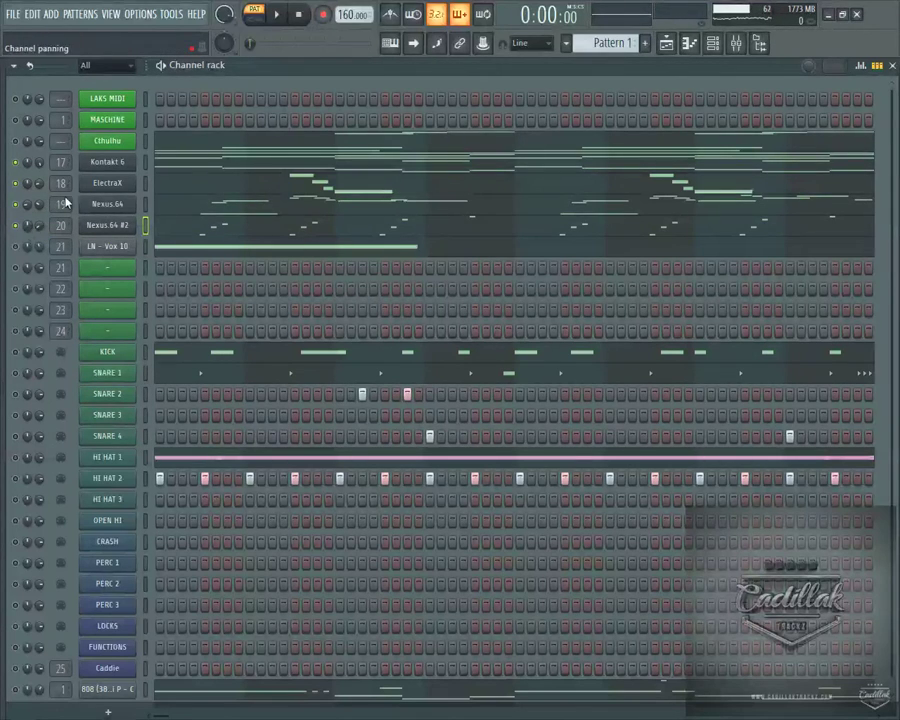
Audition the pattern again with the four active melodic channels, stop it, and check Insert 20's effects chain in the mixer.
key(space)
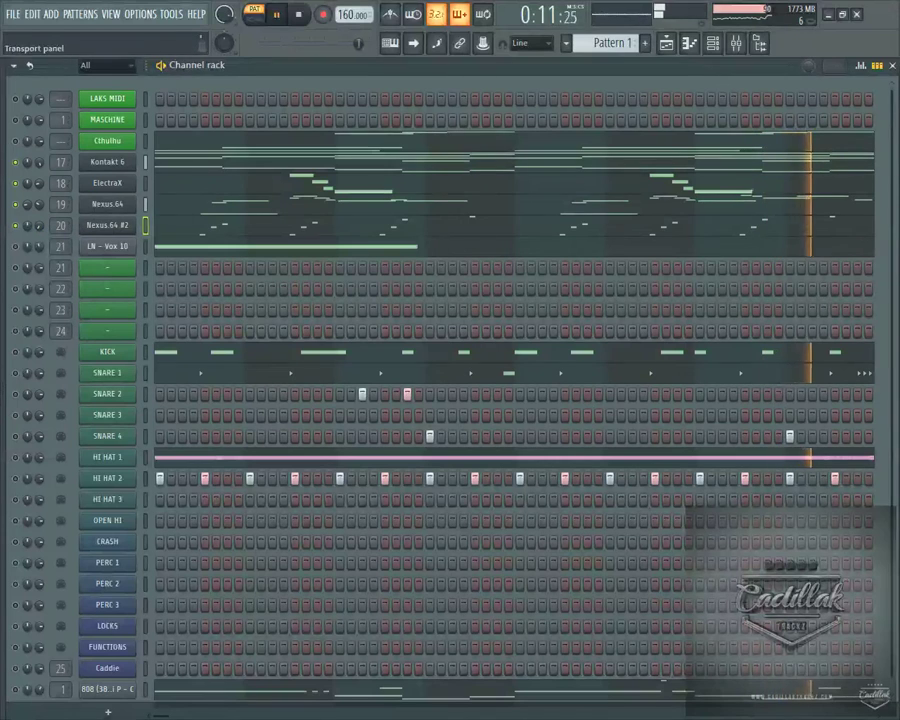
click(297, 15)
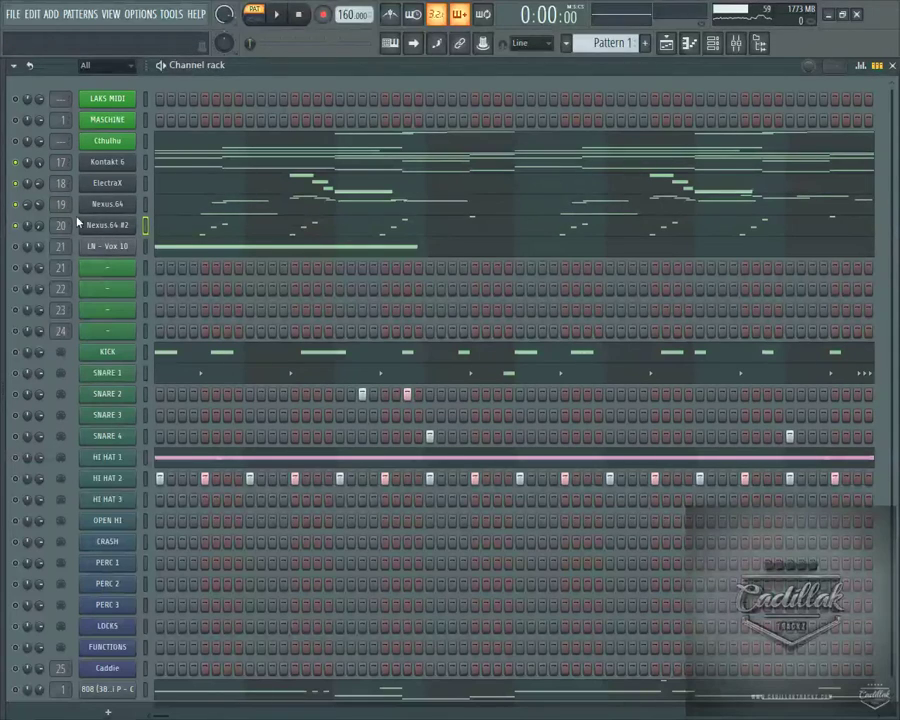
click(736, 43)
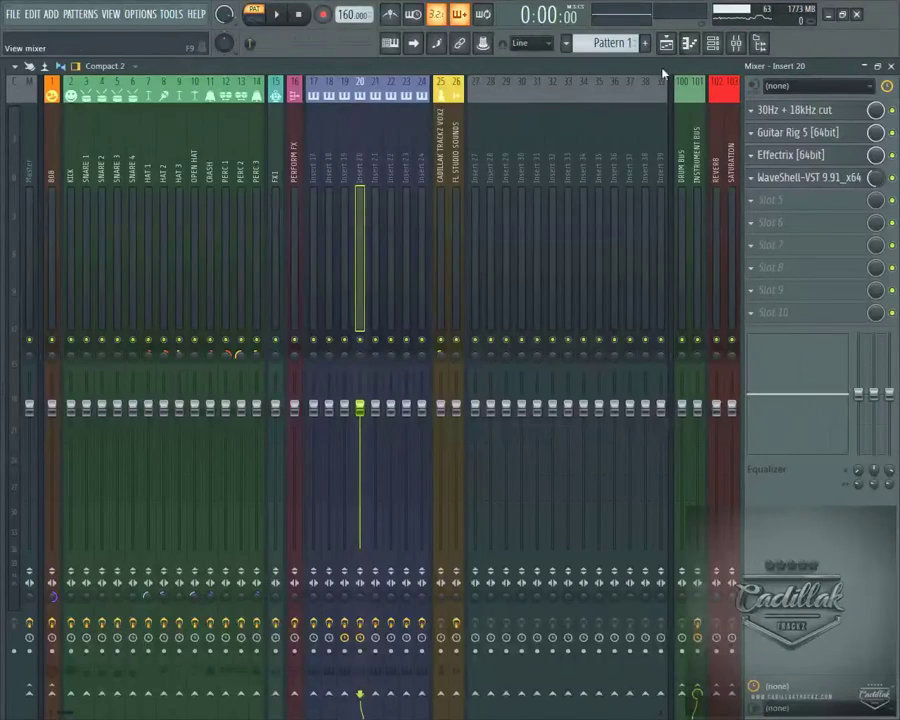
click(891, 65)
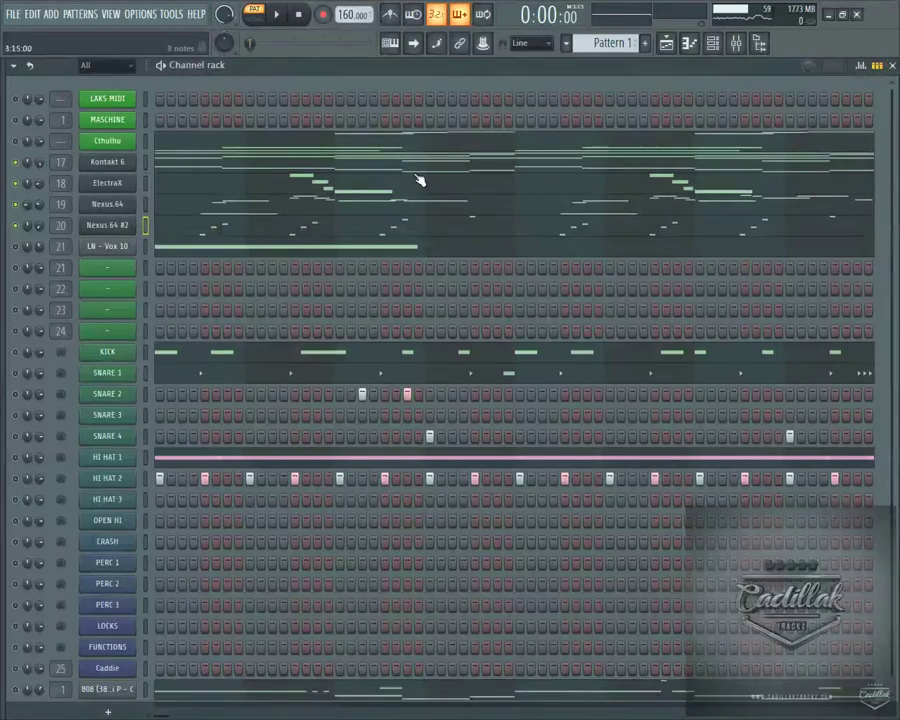
Unmute the LN - Vox 10 channel and view its sample settings and waveform.
click(88, 248)
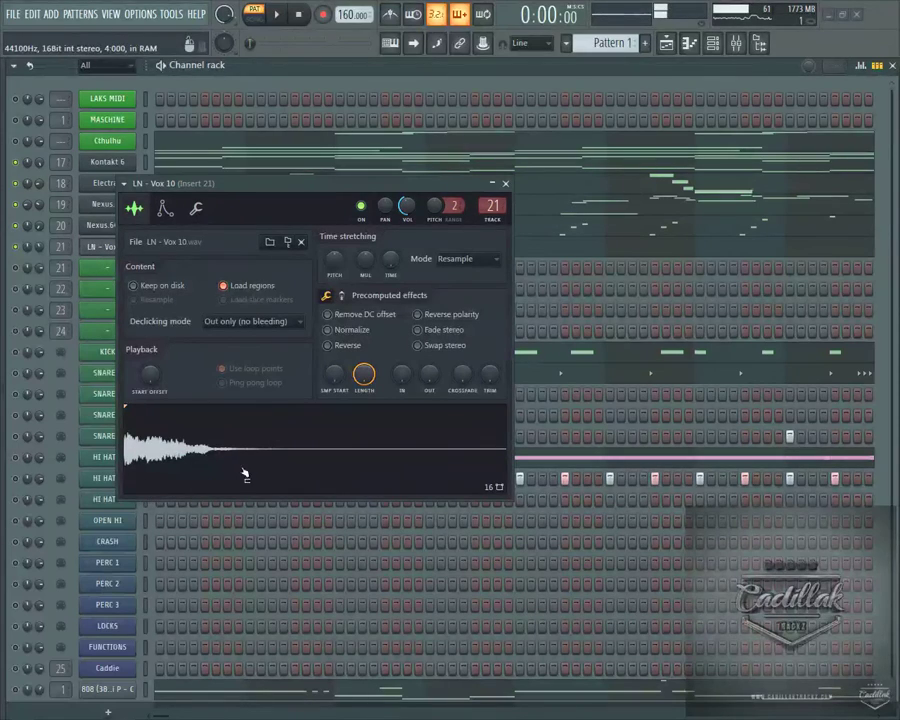
click(506, 184)
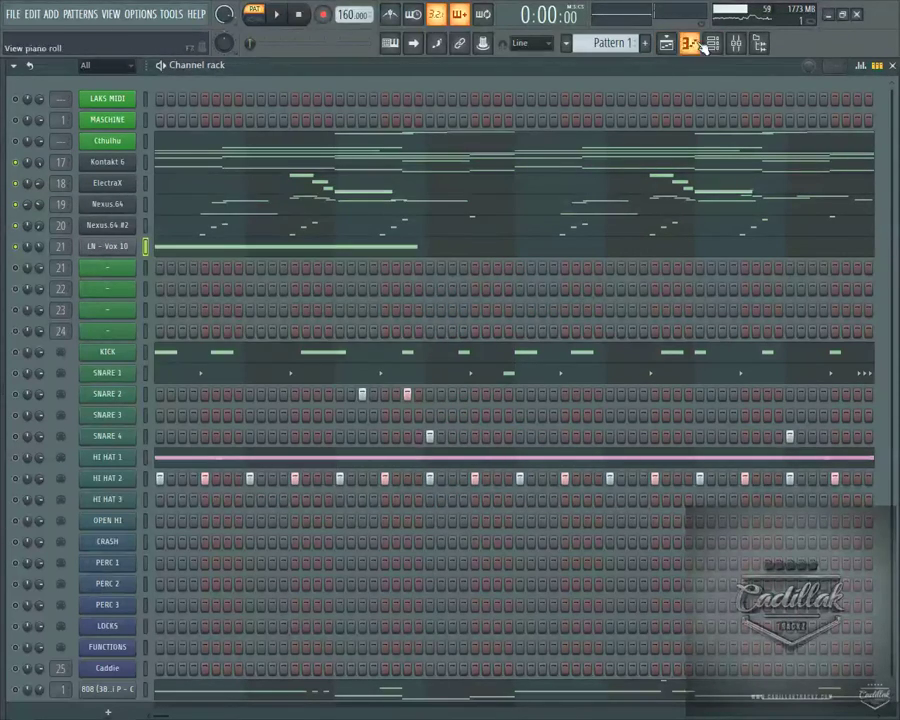
Inspect the Fruity Delay 3 settings on mixer Insert 21, including the wet output level, and return to the Channel rack.
click(737, 46)
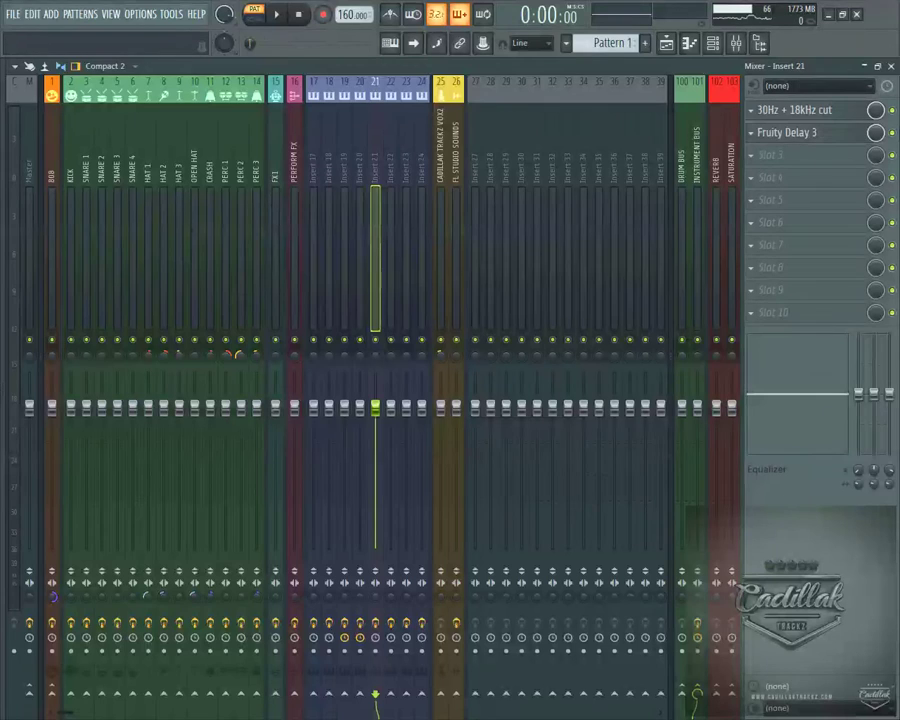
click(820, 133)
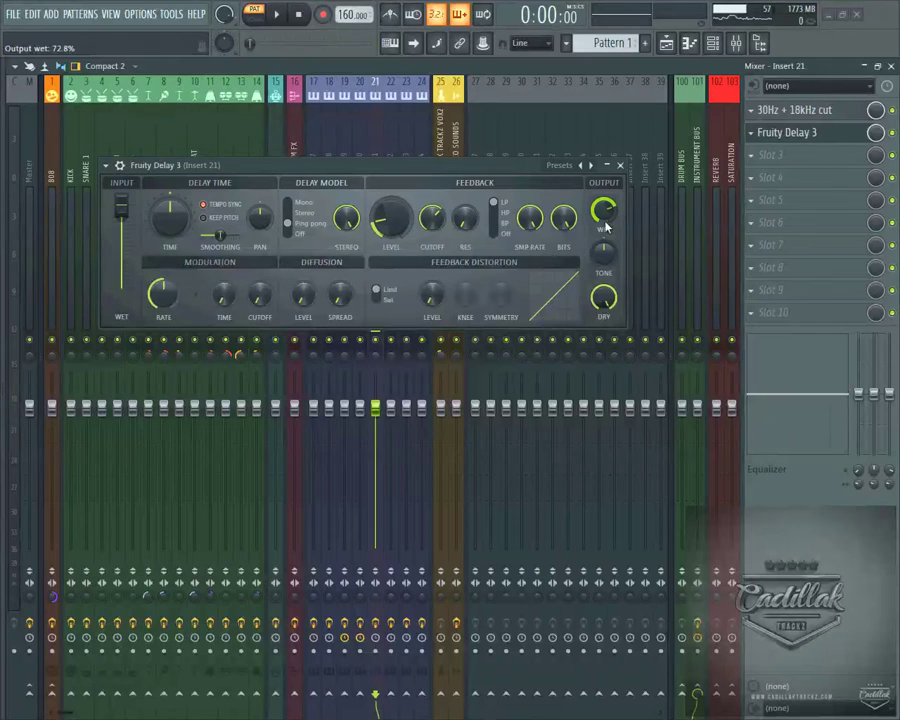
scroll(405, 228, up, 3)
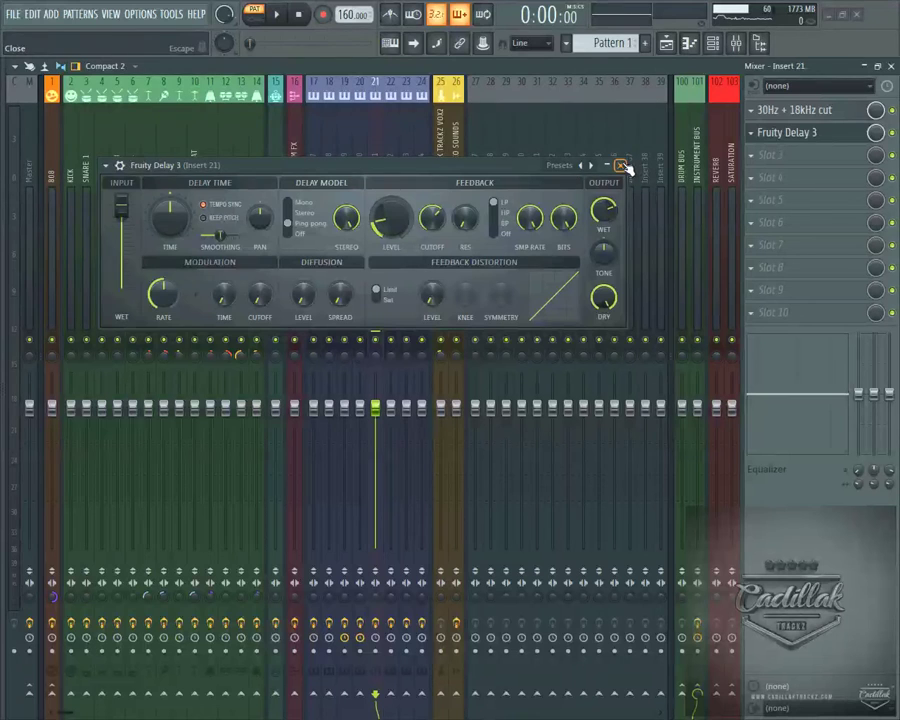
click(621, 166)
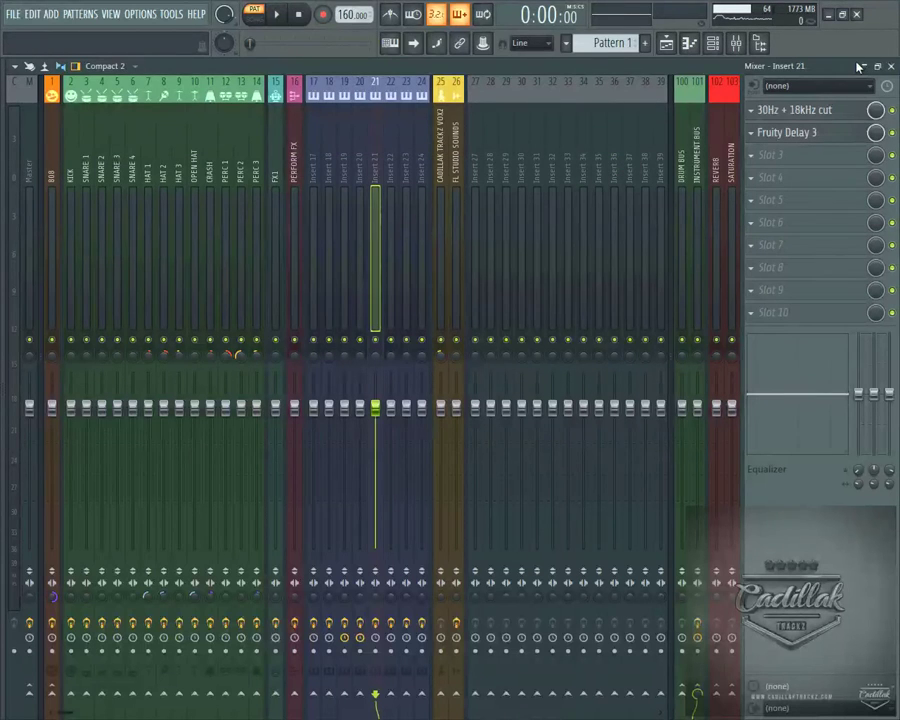
click(790, 132)
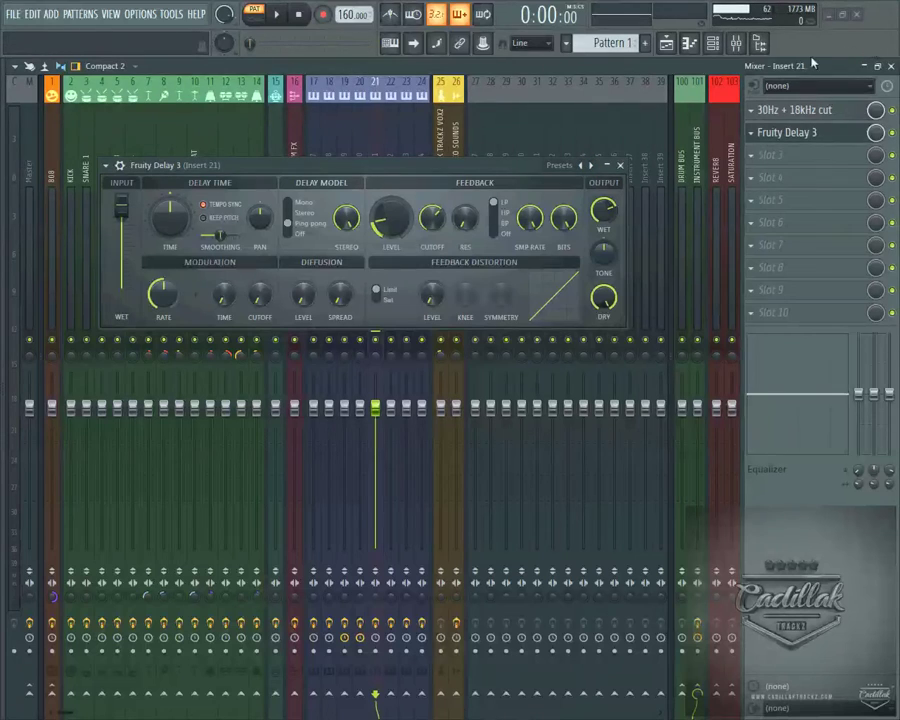
click(621, 166)
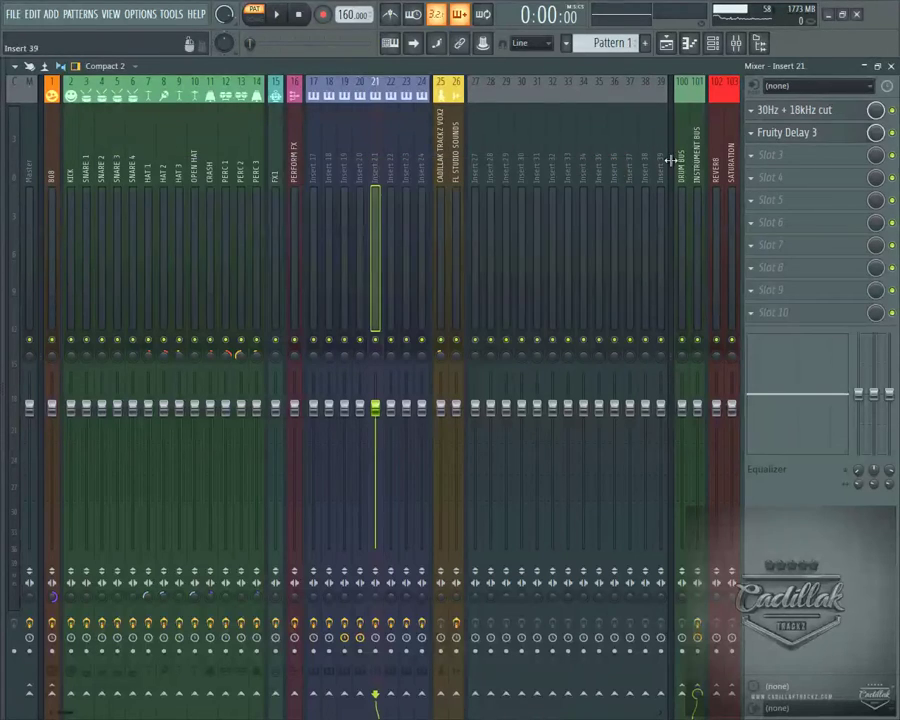
click(890, 66)
Unmute the 808 channel and review its bass notes in the piano roll, closing it after viewing.
scroll(357, 308, down, 1)
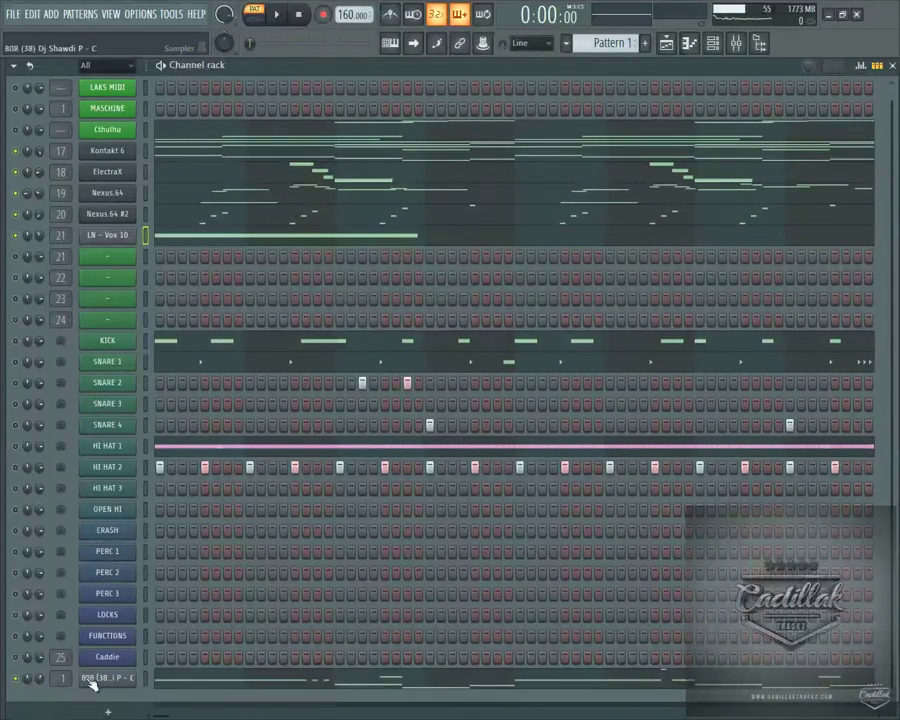
right_click(120, 680)
click(199, 541)
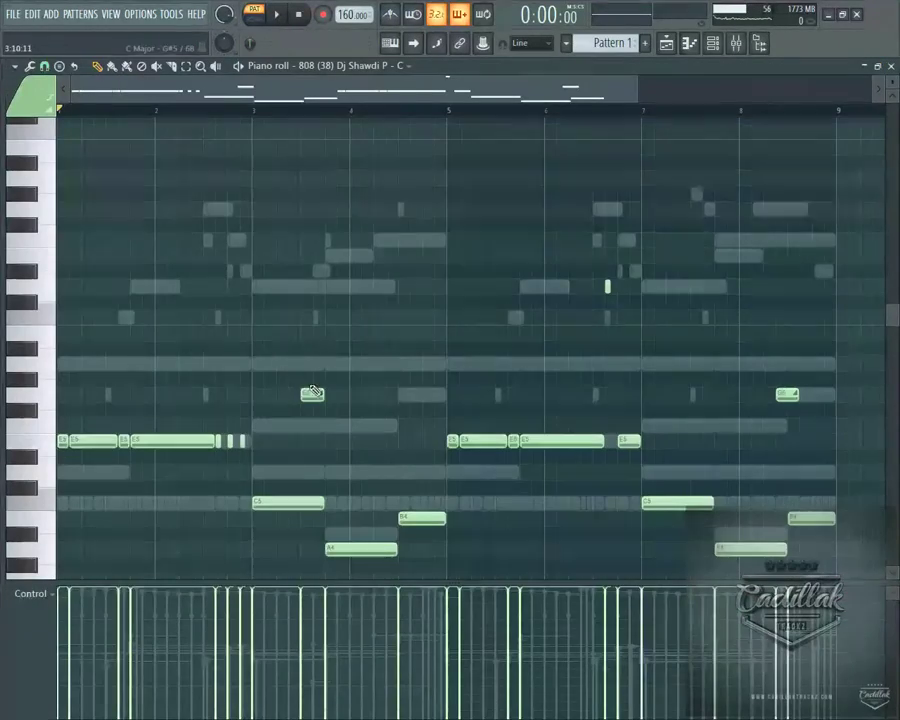
scroll(300, 400, down, 5)
scroll(155, 263, up, 1)
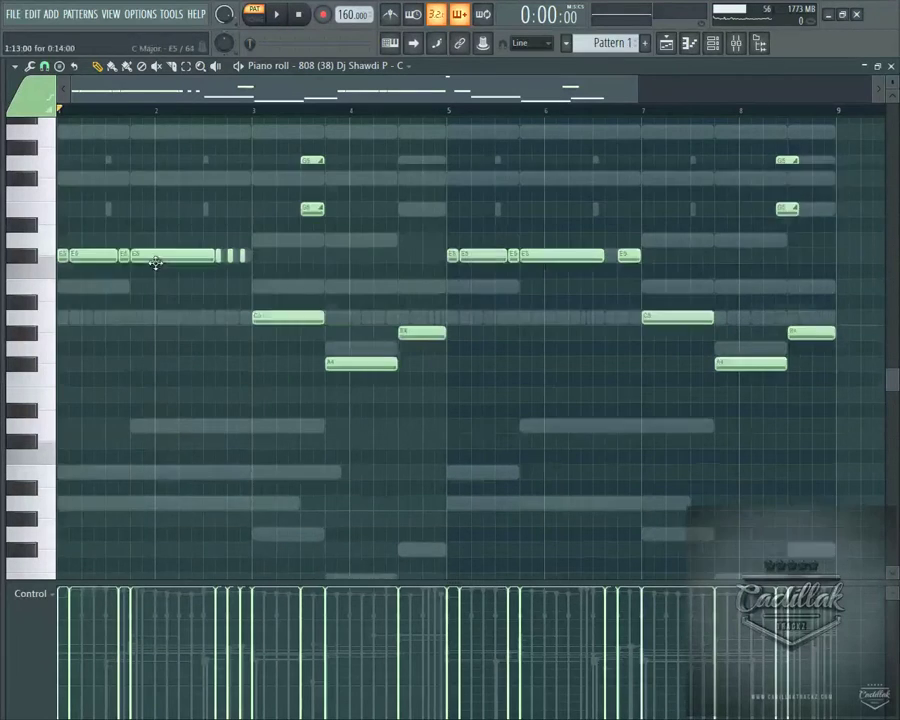
scroll(155, 263, up, 1)
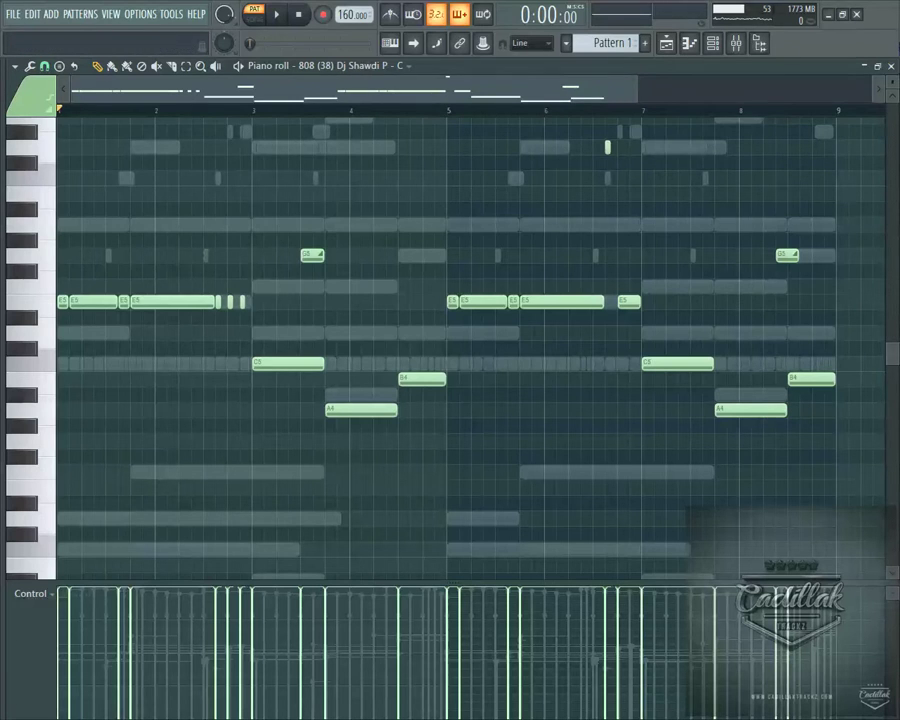
click(891, 66)
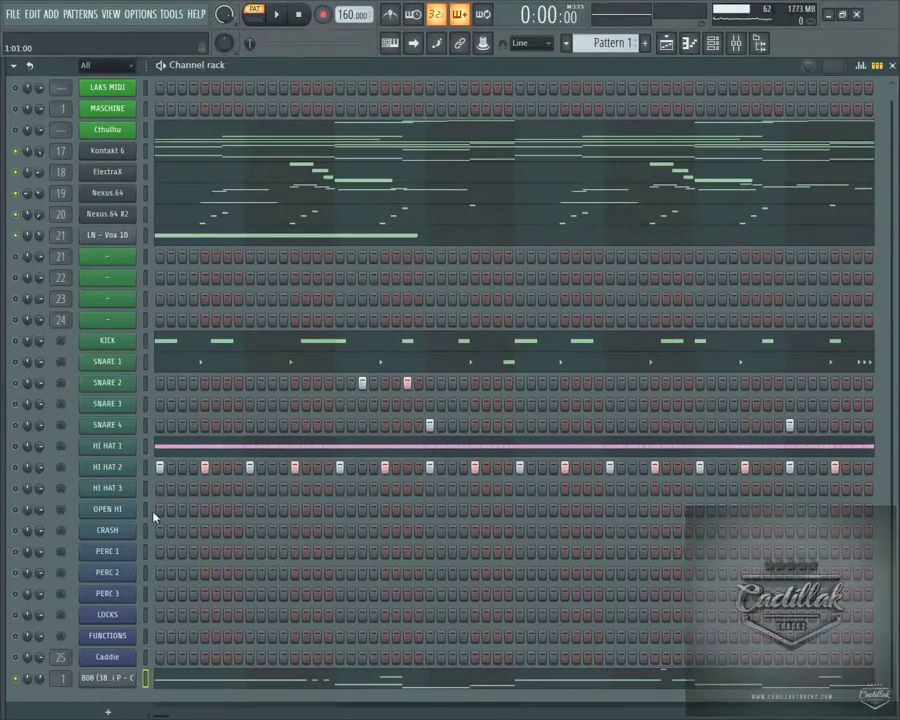
Open the MASCHINE plugin and move its window into view over the Channel rack to show its drum kit.
click(127, 113)
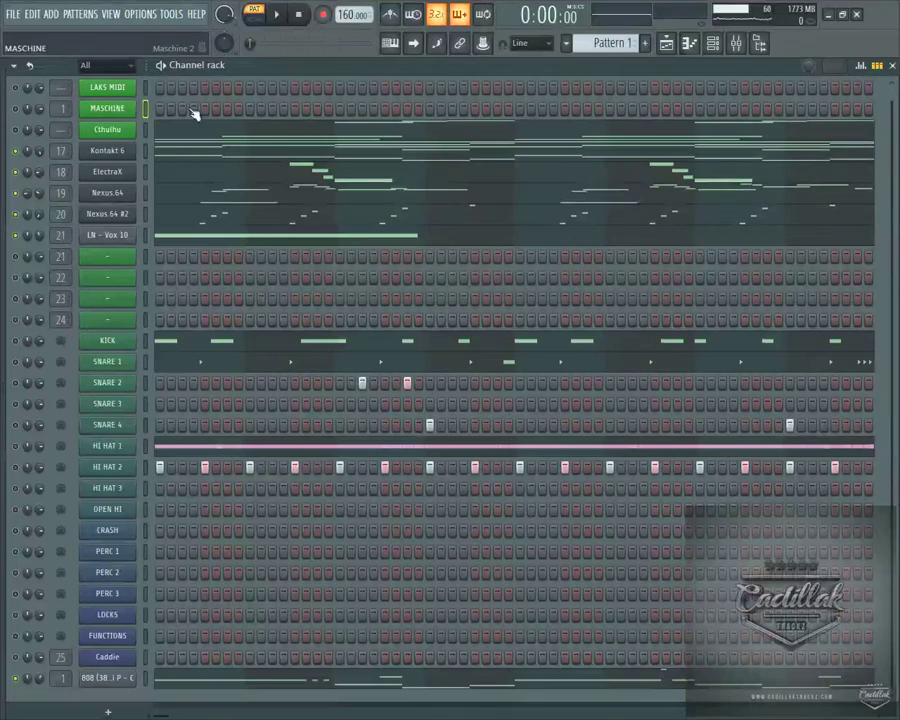
click(107, 108)
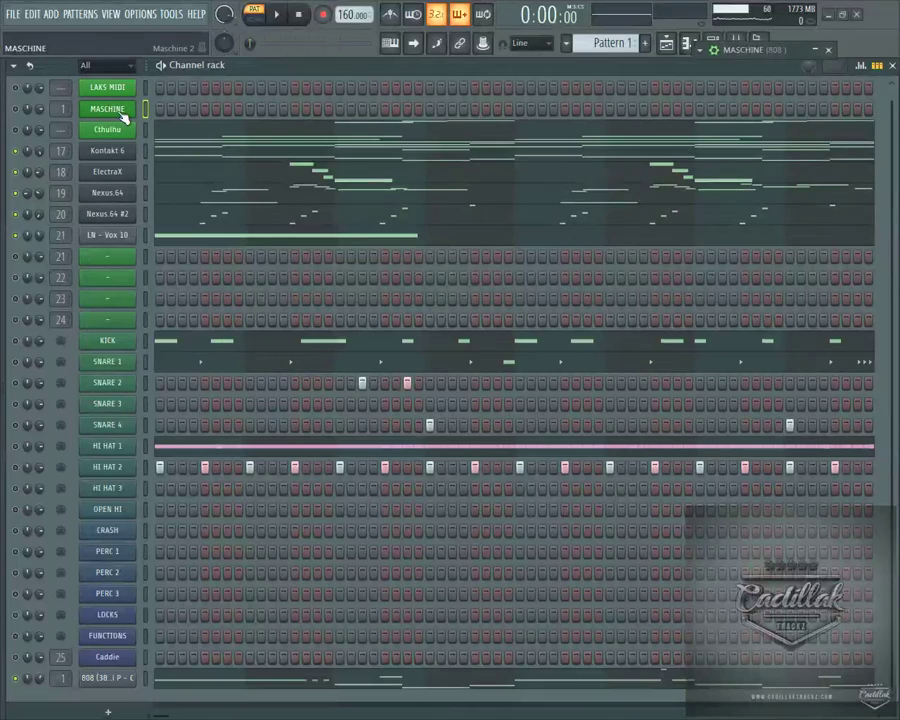
click(793, 54)
drag(793, 54, 320, 92)
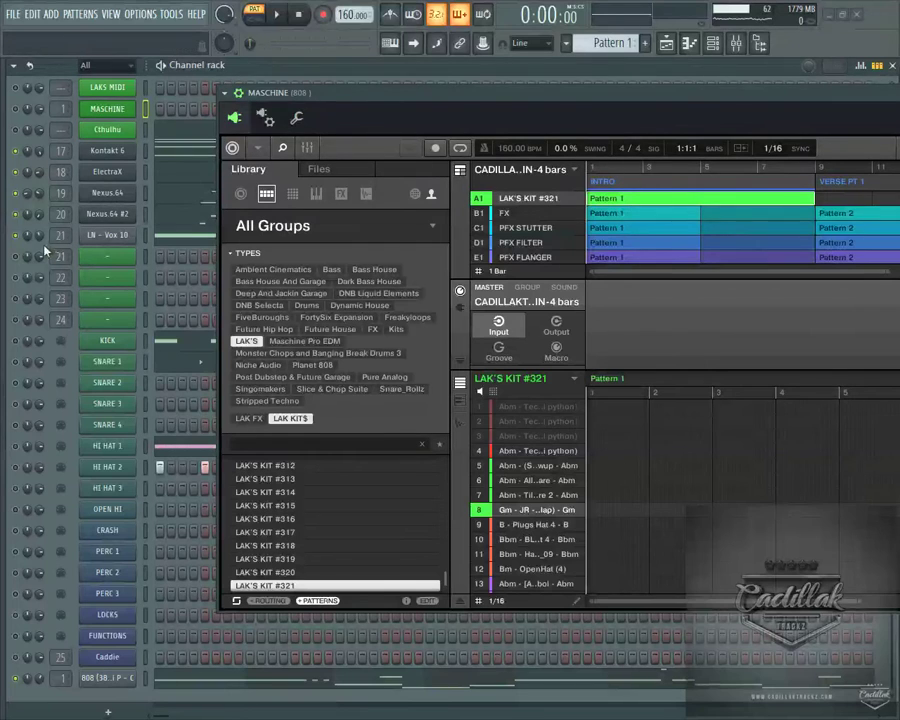
Audition the pattern with the LN - Vox 10 and 808 layers added, stopping and restarting playback.
click(281, 16)
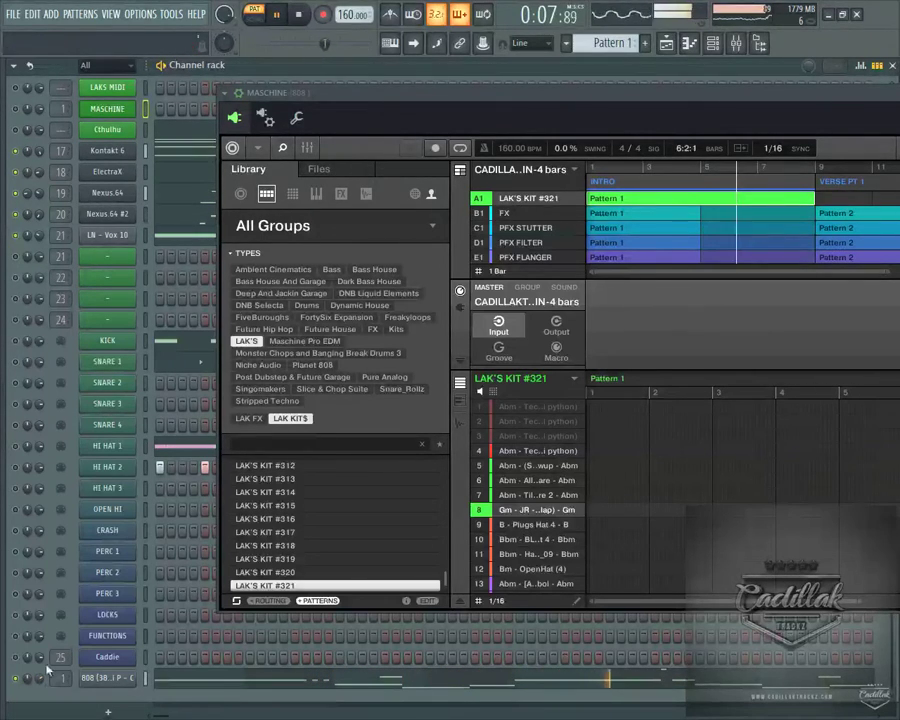
click(276, 14)
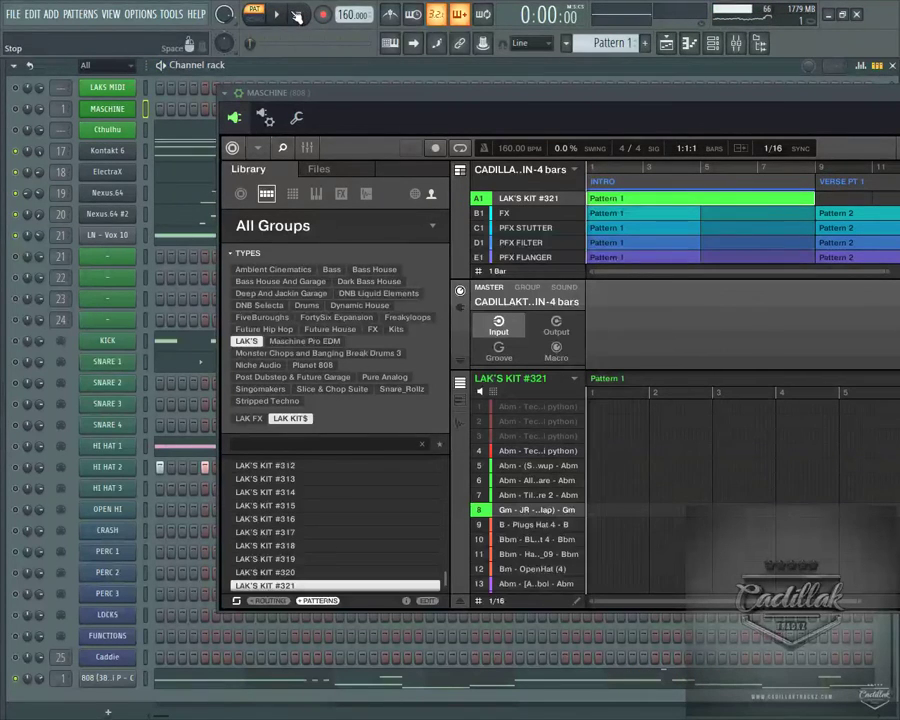
key(space)
click(277, 15)
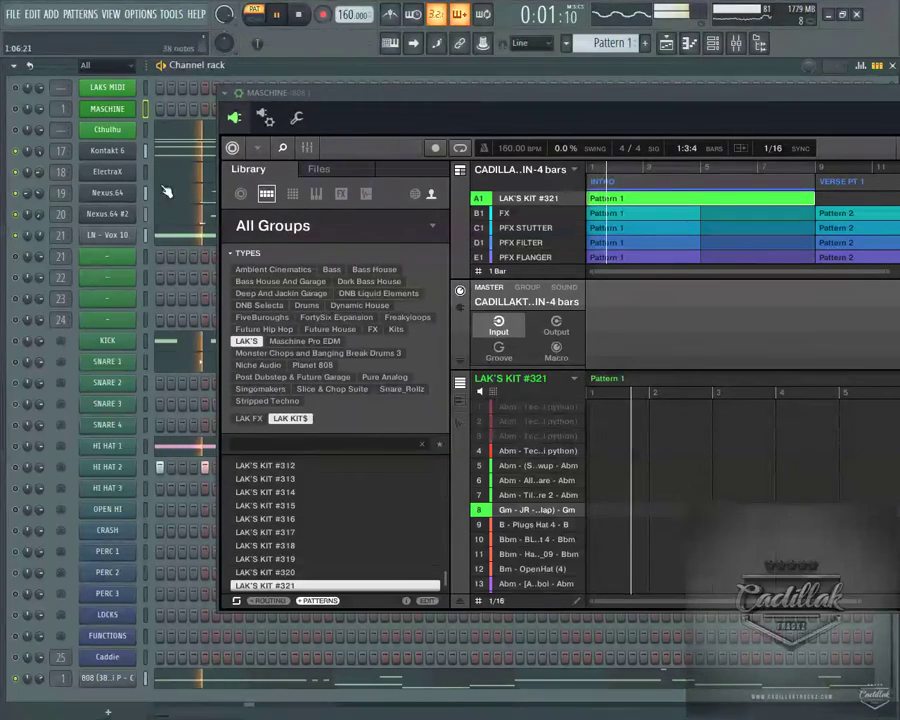
View the 808 notes in the piano roll during playback, moving the MASCHINE window clear, and close the piano roll after stopping.
right_click(119, 682)
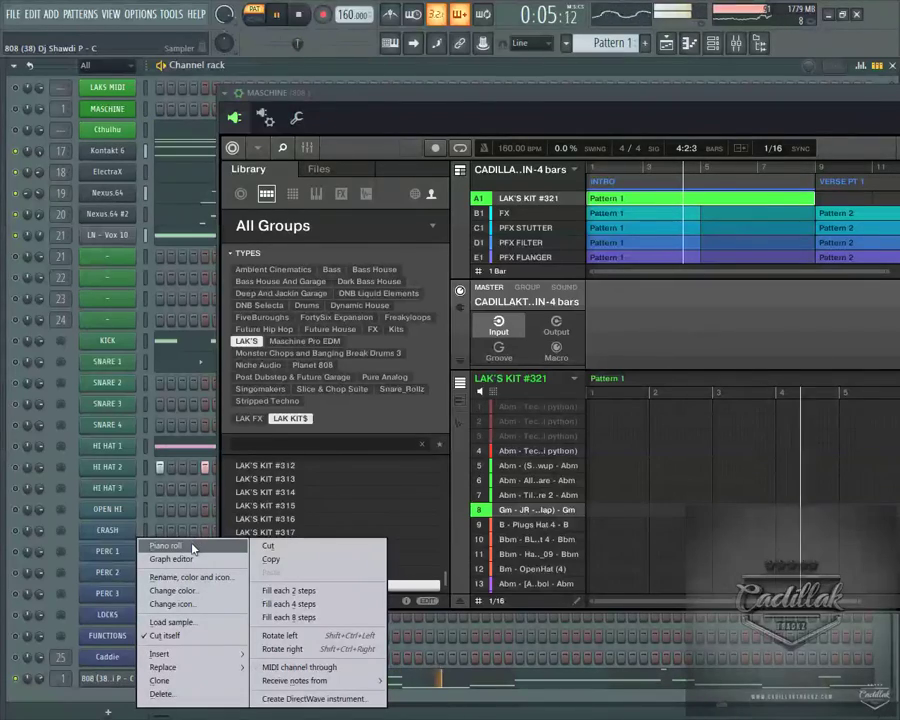
click(193, 549)
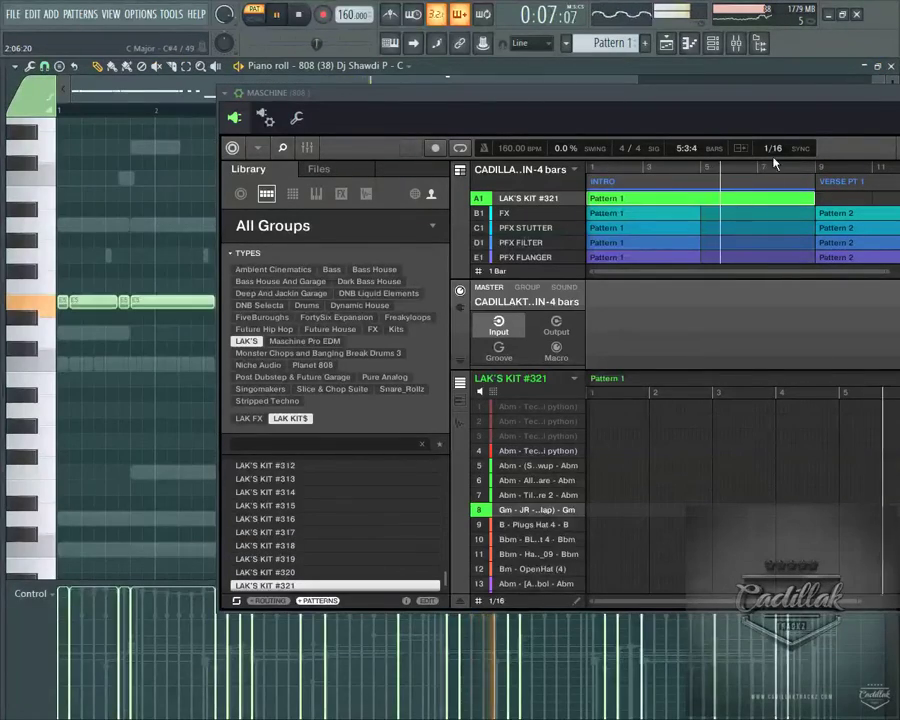
drag(807, 92, 591, 198)
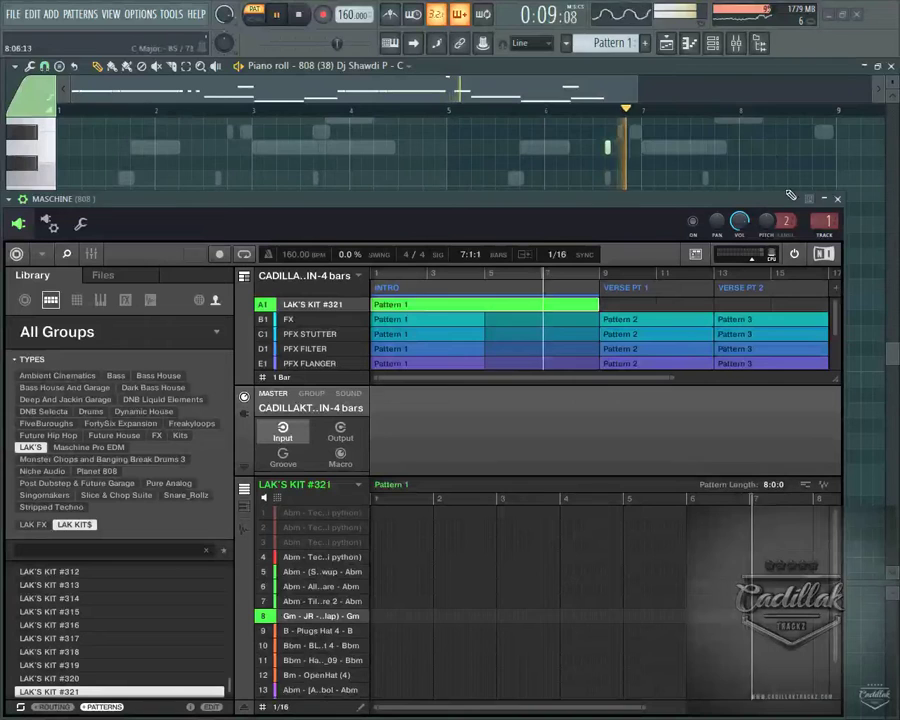
click(297, 16)
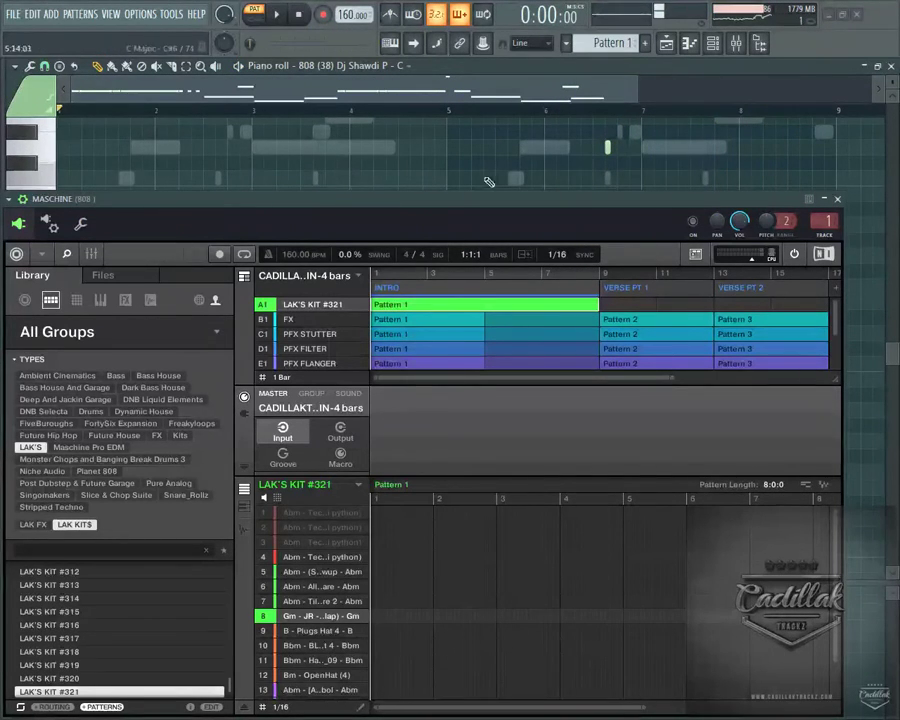
drag(652, 203, 671, 438)
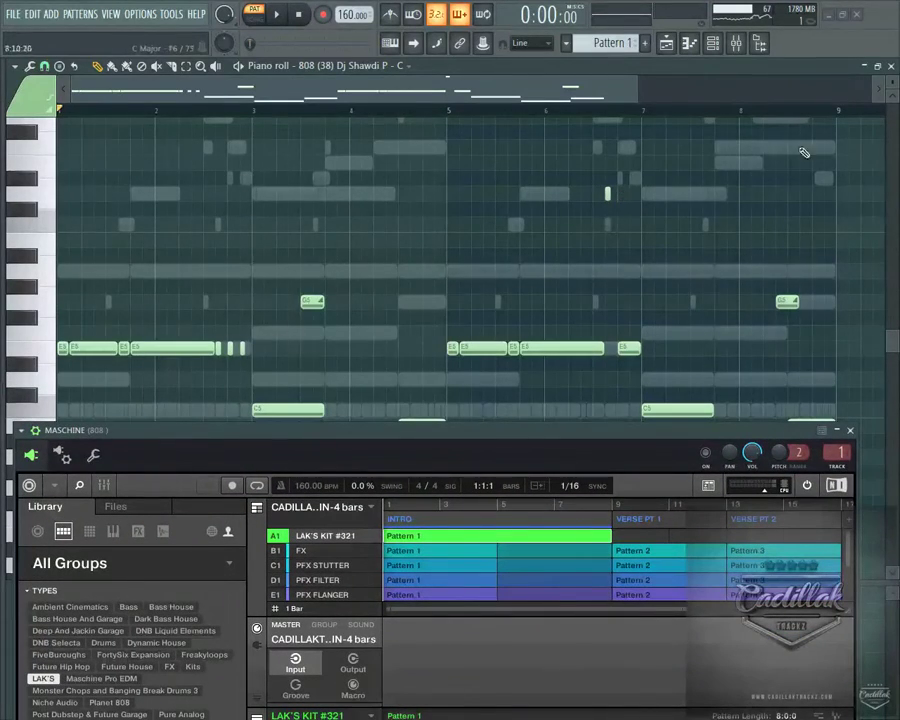
click(891, 65)
Bring the full MASCHINE window back into view and look through the LAK KITS list in its library.
drag(524, 430, 558, 110)
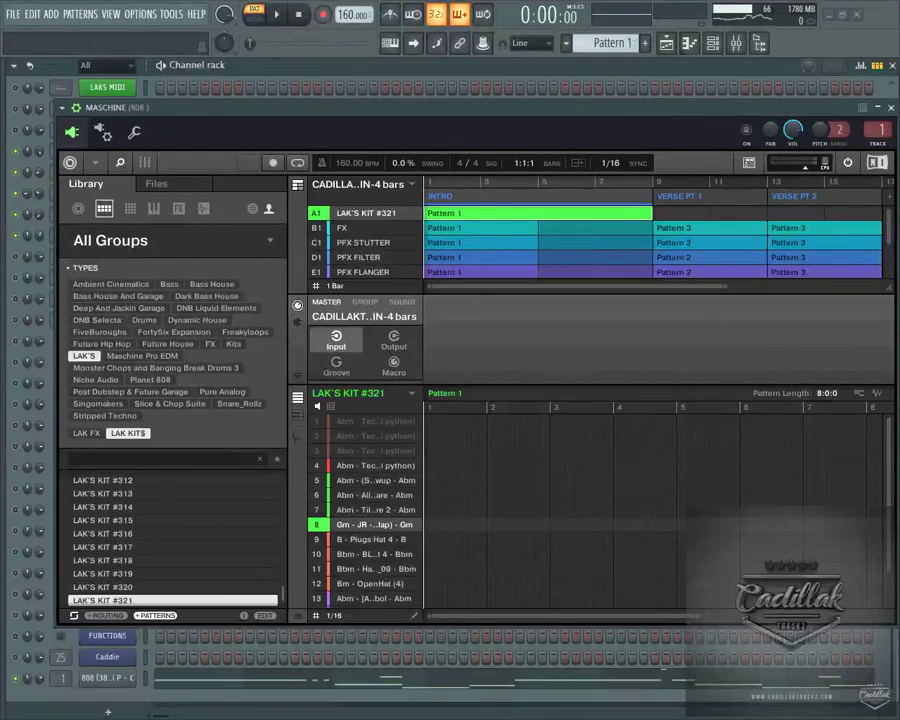
mouse_move(237, 100)
mouse_down()
mouse_move(232, 168)
mouse_move(243, 110)
mouse_up()
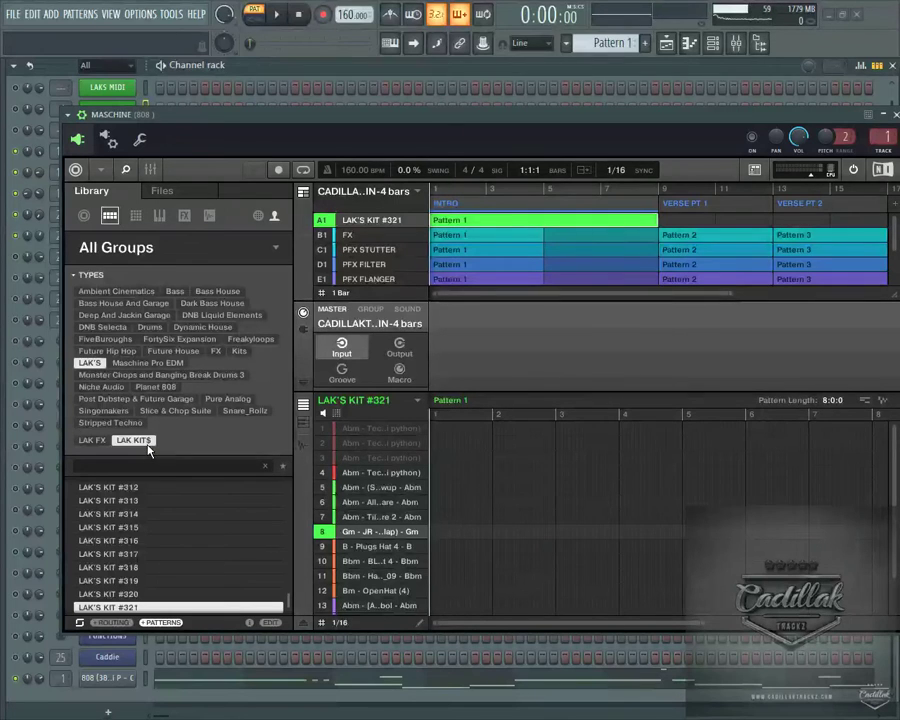
scroll(290, 592, up, 2)
scroll(291, 588, down, 5)
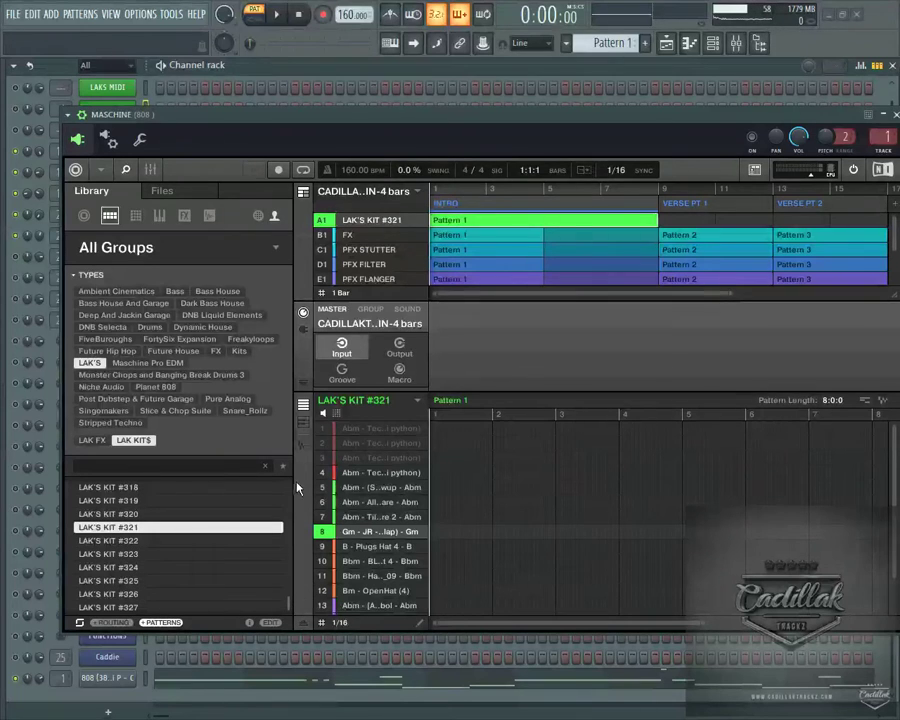
mouse_move(288, 601)
mouse_down()
mouse_move(298, 490)
mouse_move(298, 607)
mouse_move(303, 593)
mouse_up()
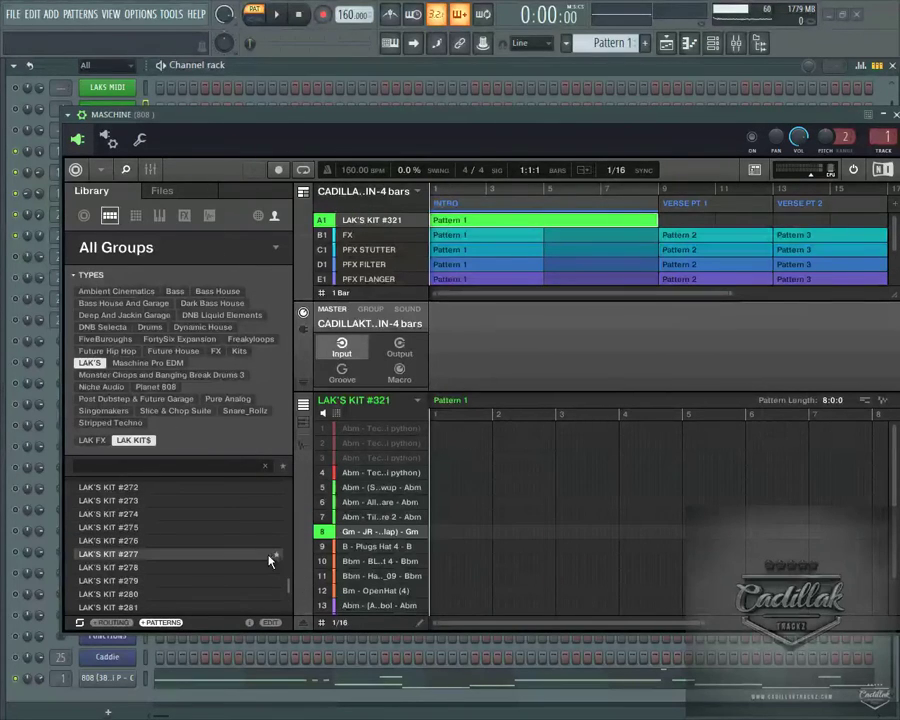
Step backward through the LAK'S KIT entries in the MASCHINE library as far as LAK'S KIT #102.
key(Up)
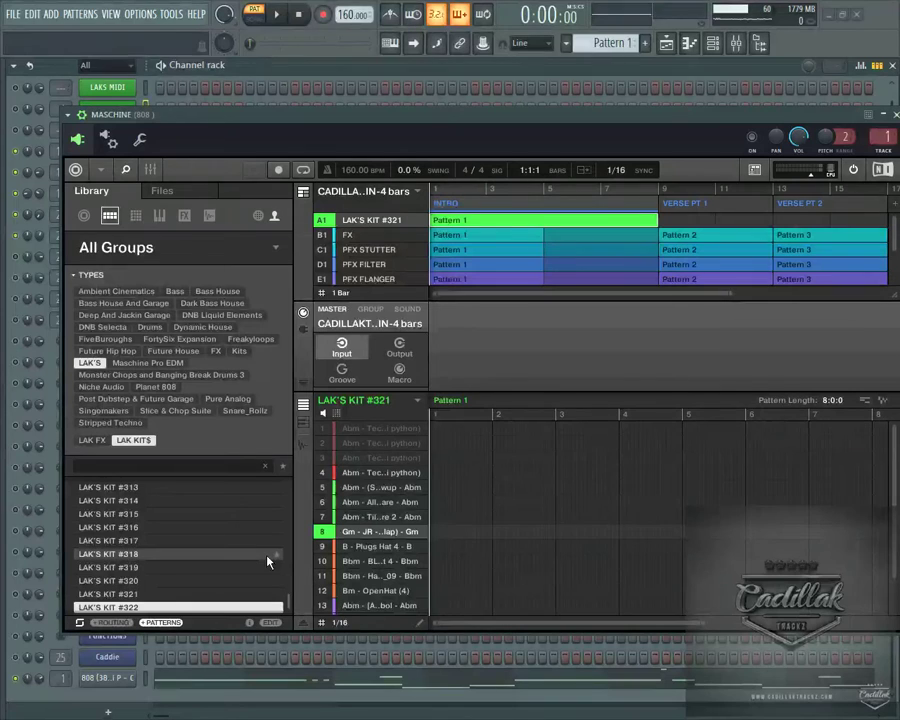
key(Up)
key(Up)
key(Up)
key(Up)
key(Up)
key(Up)
key(Up)
key(Up)
key(Up)
key(Up)
key(Up)
key(Up)
key(Up)
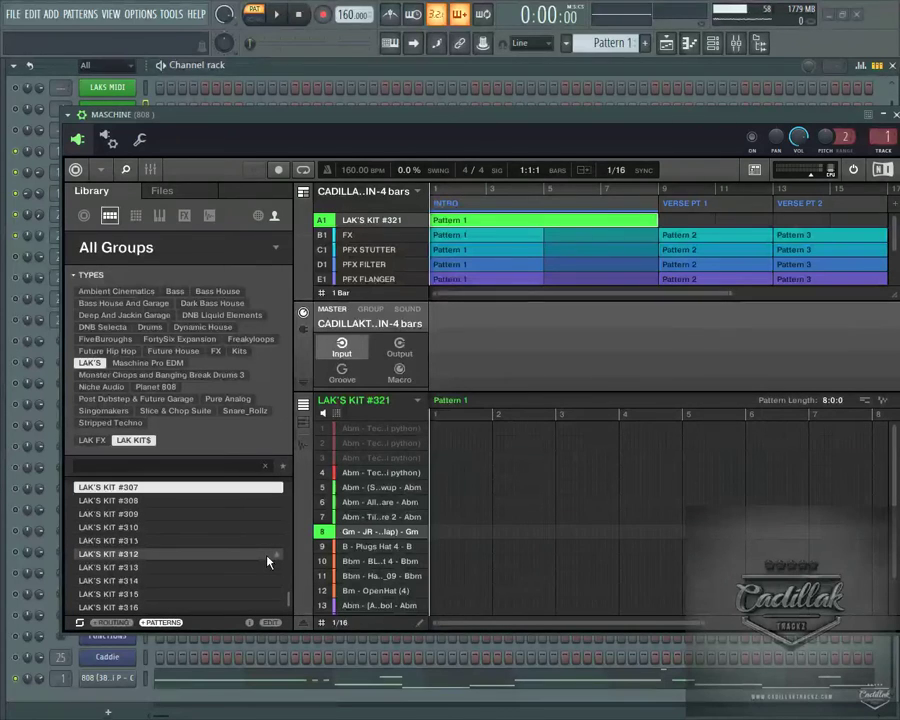
scroll(268, 561, up, 3)
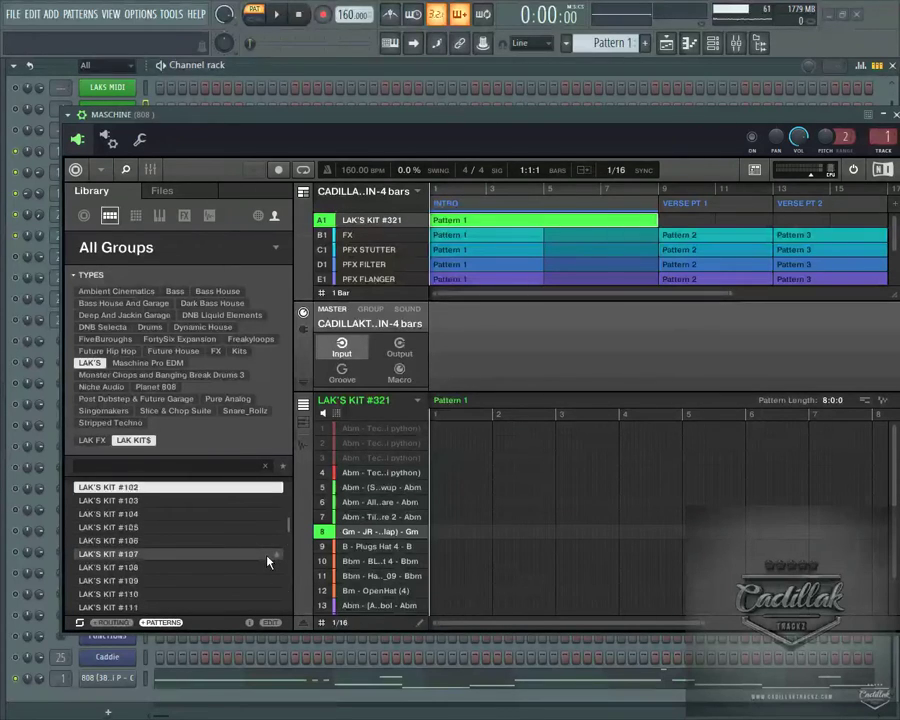
Step forward through the LAK'S KIT entries in the MASCHINE library as far as LAK'S KIT #327.
key(Down)
key(Down)
key(Down)
key(Down)
key(Down)
key(Down)
key(Down)
key(Down)
key(Down)
key(Down)
key(Down)
key(Down)
key(Down)
key(Down)
key(Down)
key(Down)
key(Down)
key(Down)
key(Down)
key(Down)
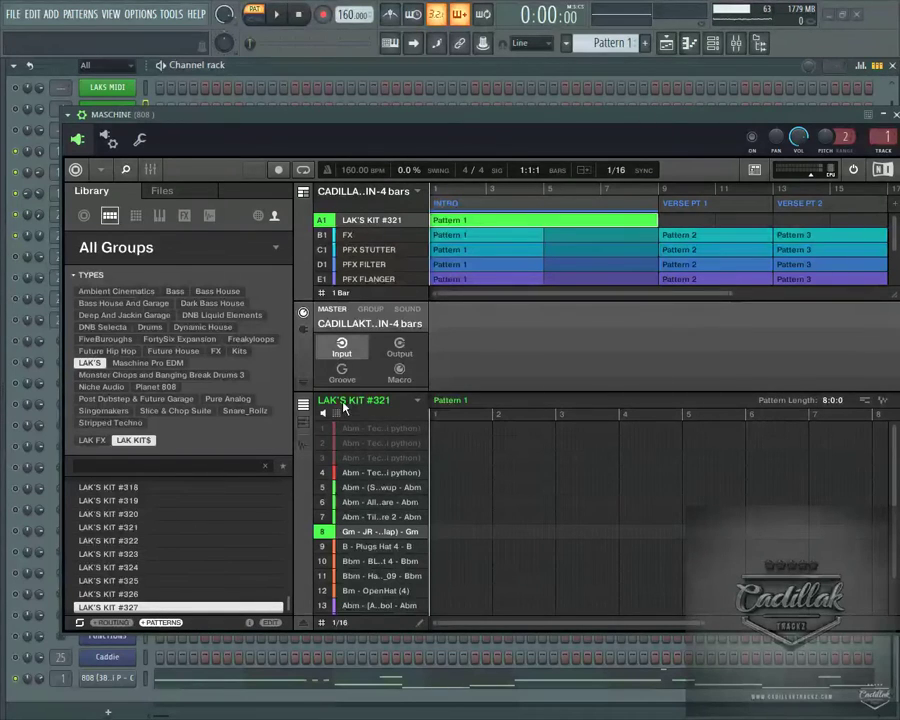
Look through the sound-level input and Sampler settings for sounds 6 and 7 of LAK'S KIT #321, including Velocity / Modwheel.
click(380, 502)
click(408, 310)
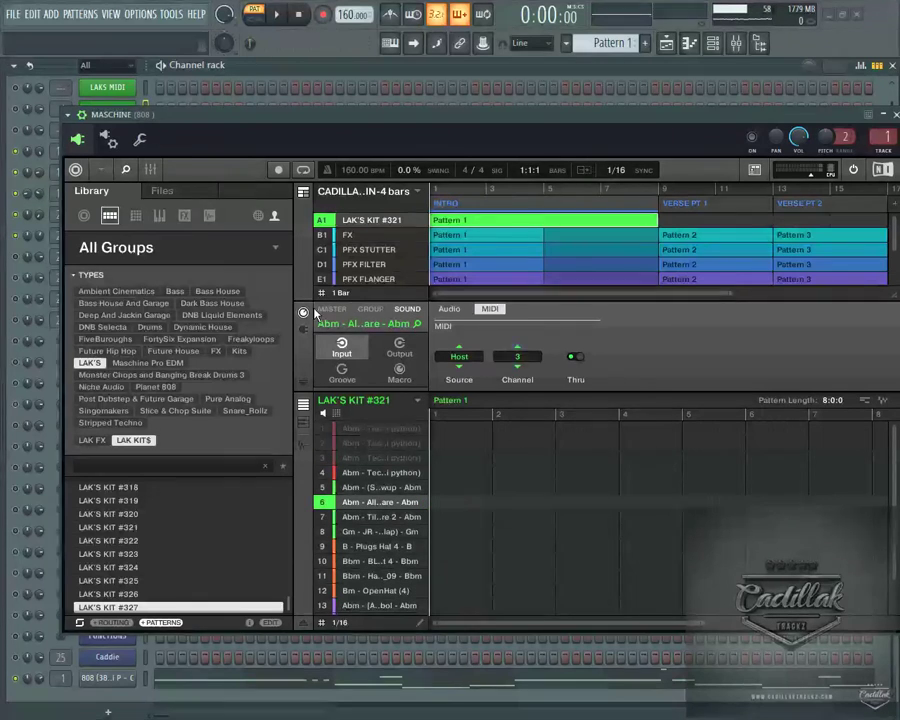
click(334, 310)
click(303, 328)
click(378, 517)
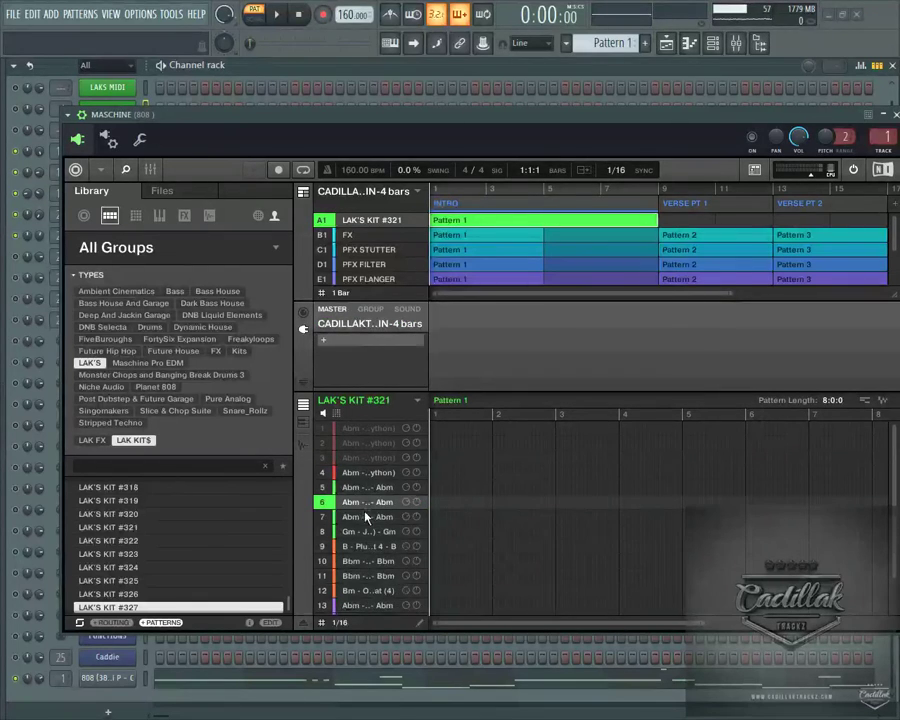
click(408, 310)
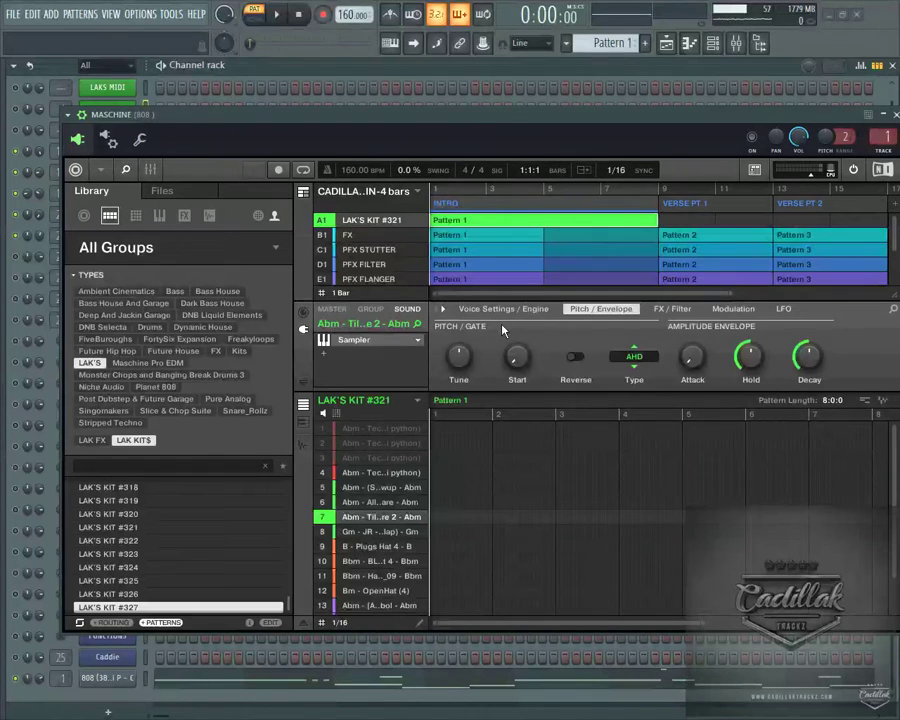
click(443, 309)
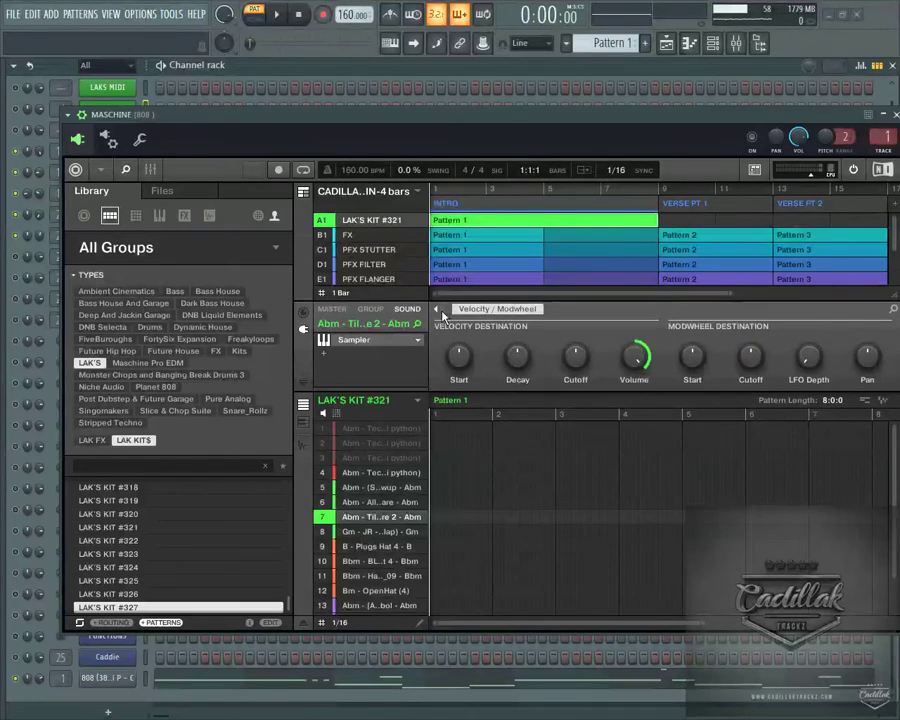
click(438, 310)
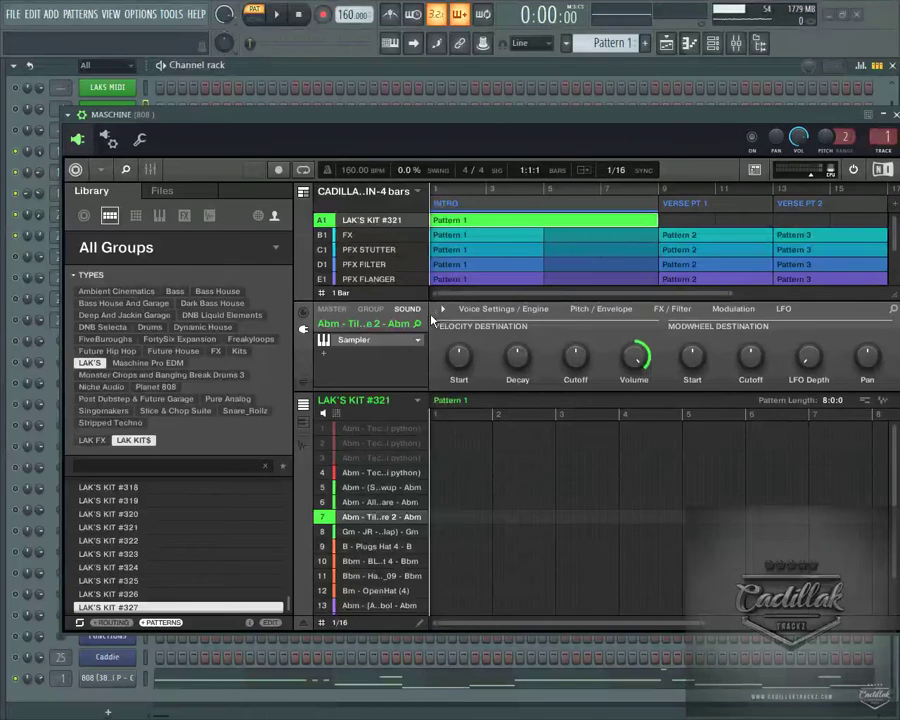
Review the Sampler's Voice Settings / Engine and Pitch / Envelope pages for sound 4, and look over the kit's sound list.
click(408, 474)
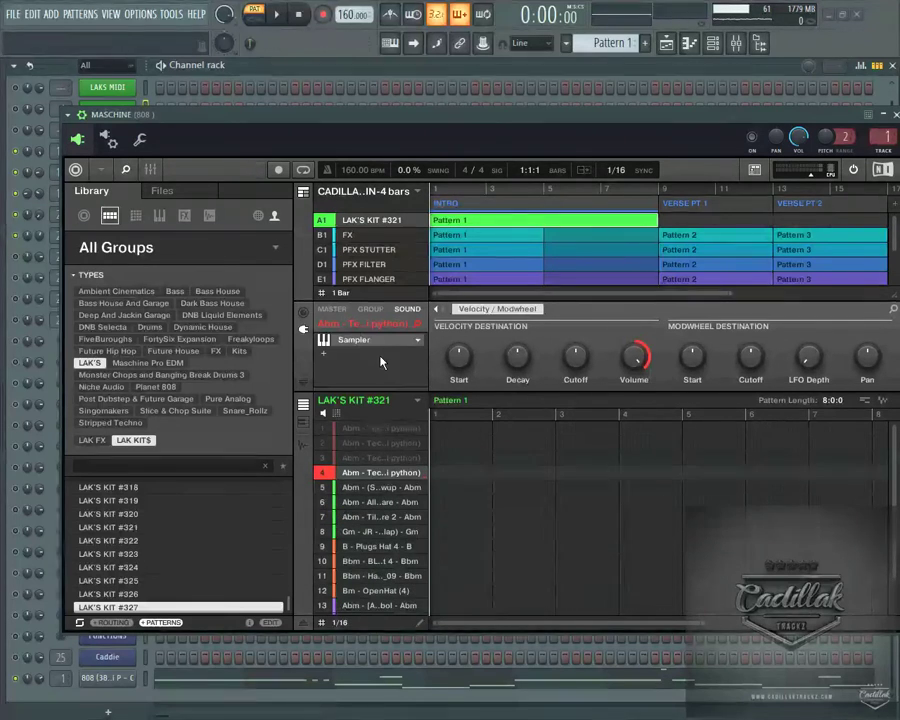
click(372, 309)
click(338, 310)
click(406, 310)
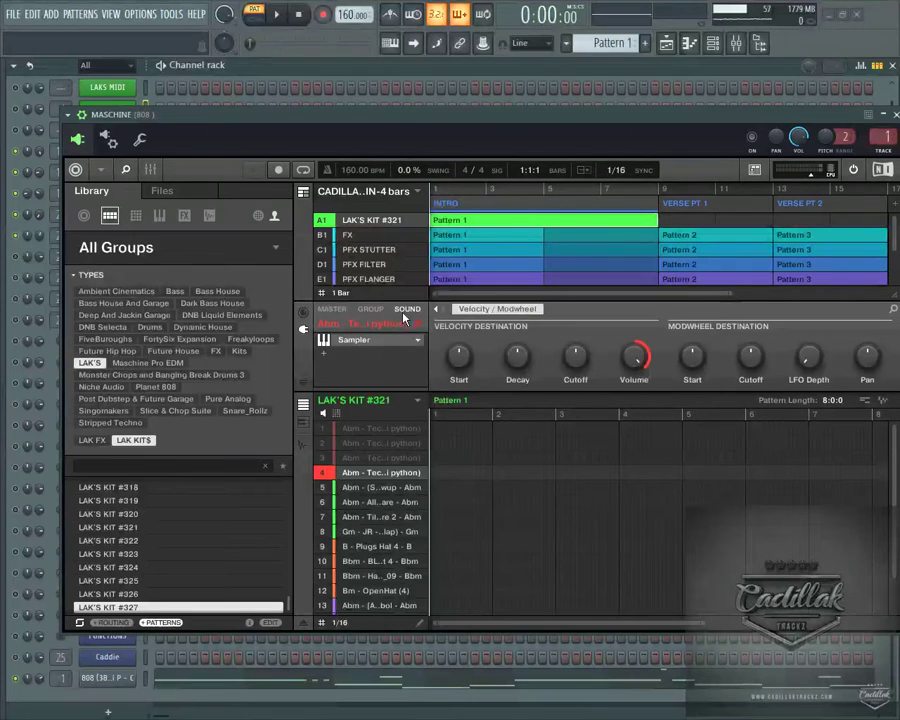
click(438, 311)
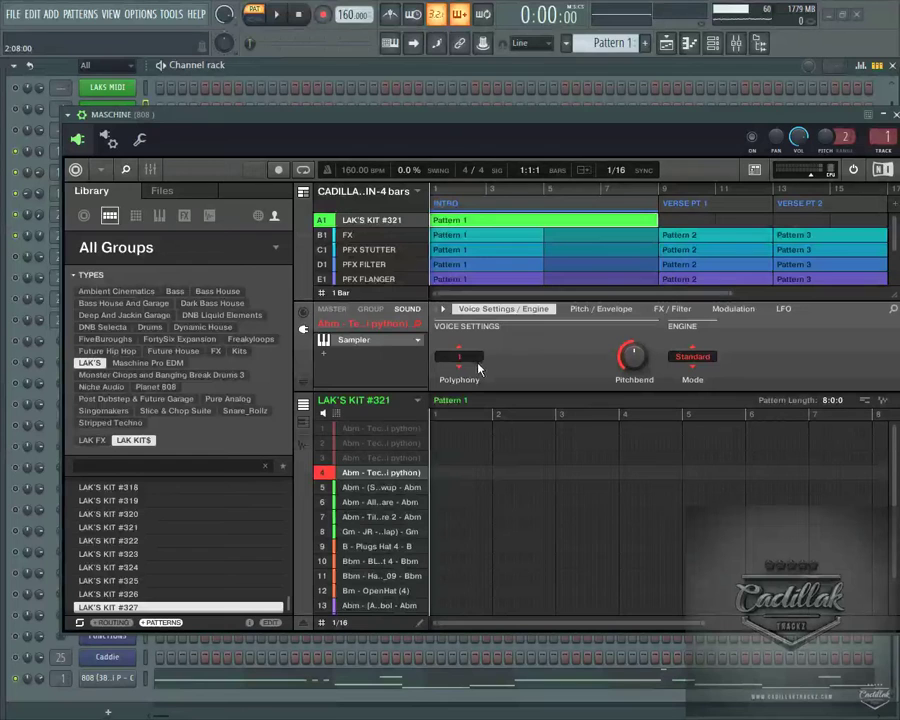
scroll(370, 512, down, 3)
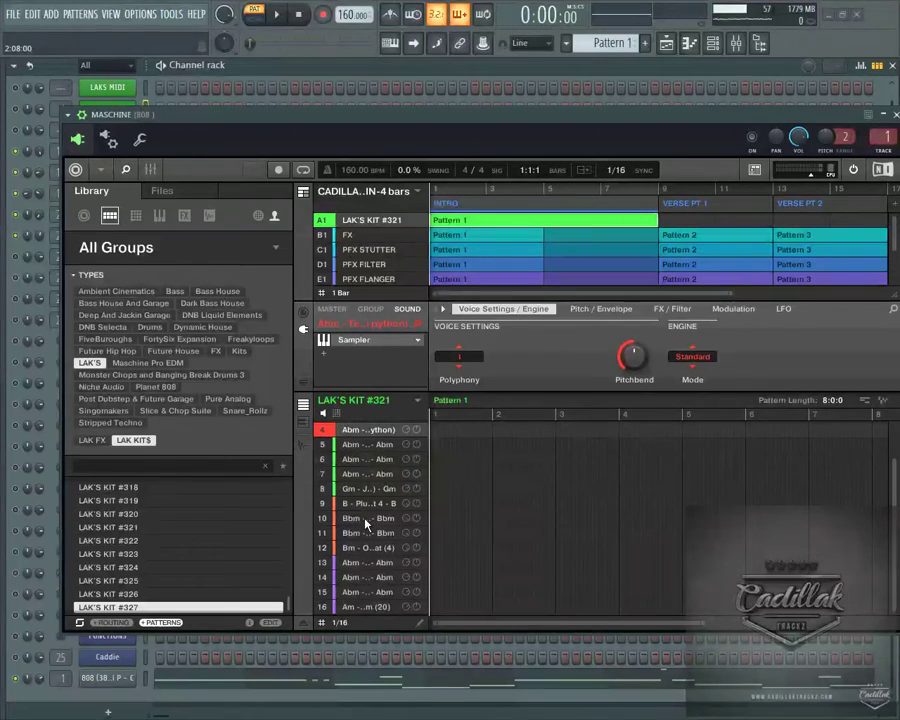
scroll(366, 504, up, 3)
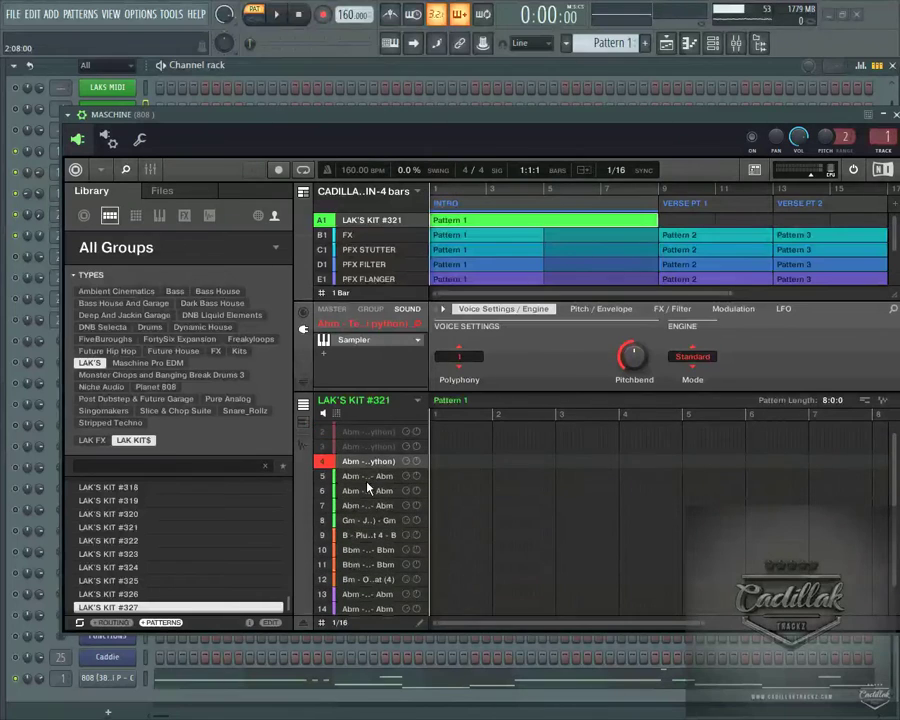
click(576, 309)
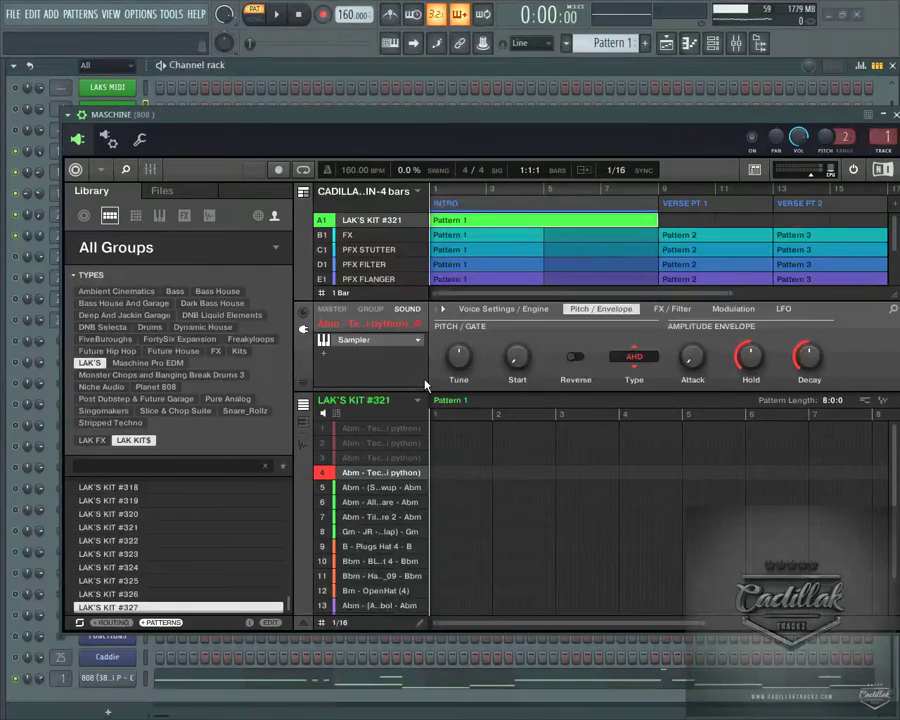
Close the MASCHINE window, view the 808 notes in the piano roll, and return to the channel rack.
mouse_move(357, 462)
drag(794, 116, 758, 115)
click(861, 114)
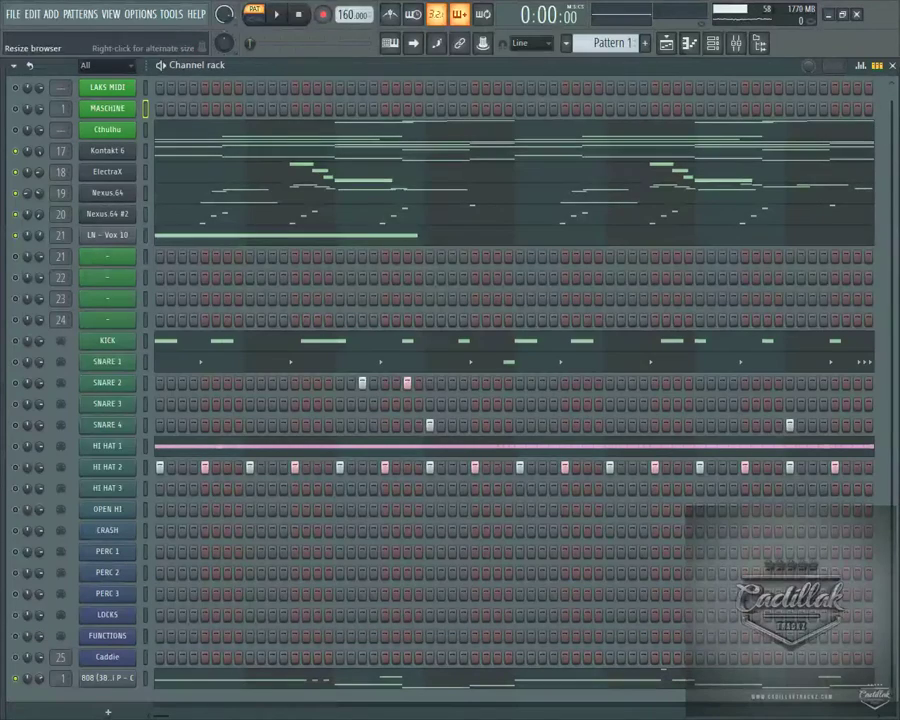
right_click(105, 678)
click(157, 551)
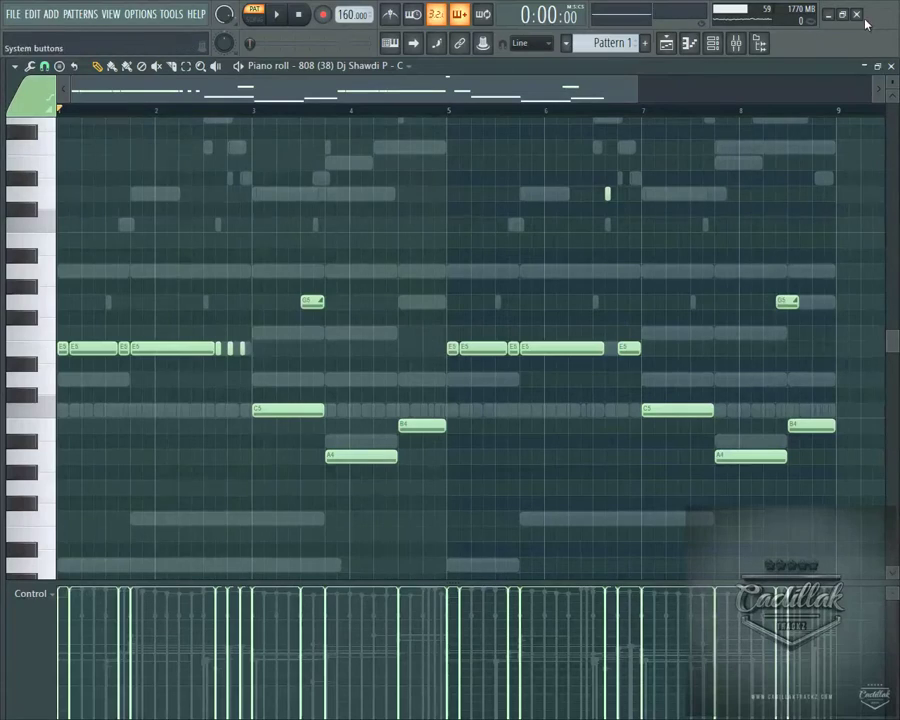
key(F6)
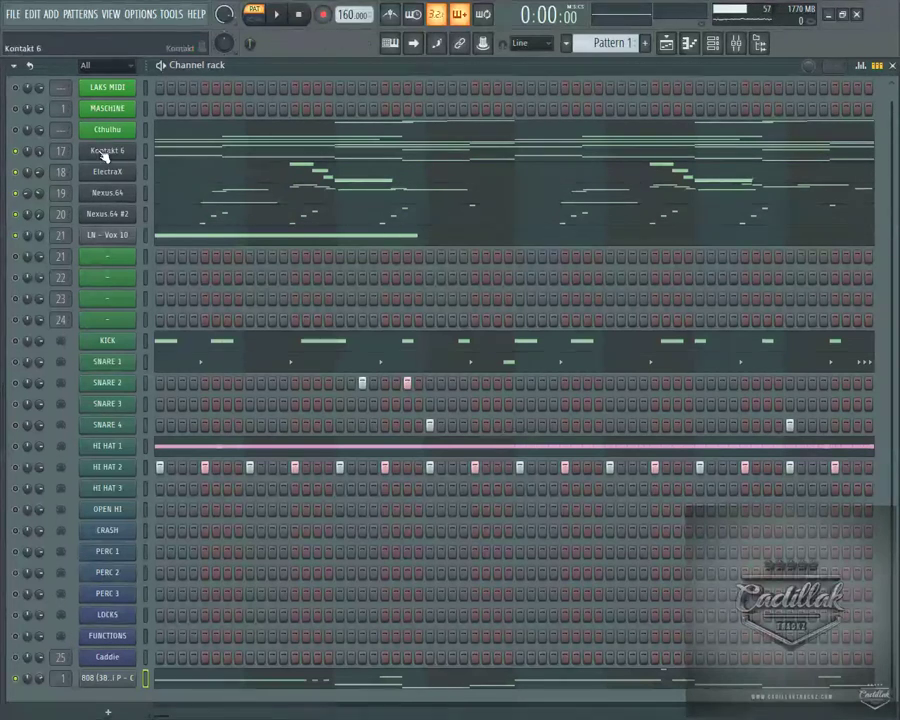
Start saving the project under a new name and browse to the STARTUPS folder, keeping its files sorted by creation date.
click(15, 15)
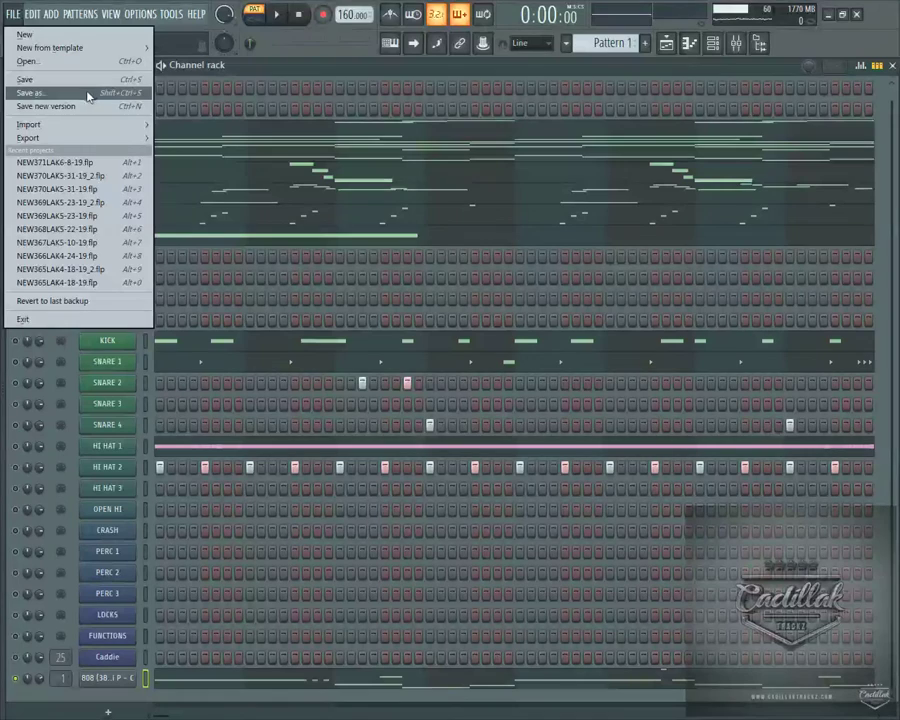
click(96, 93)
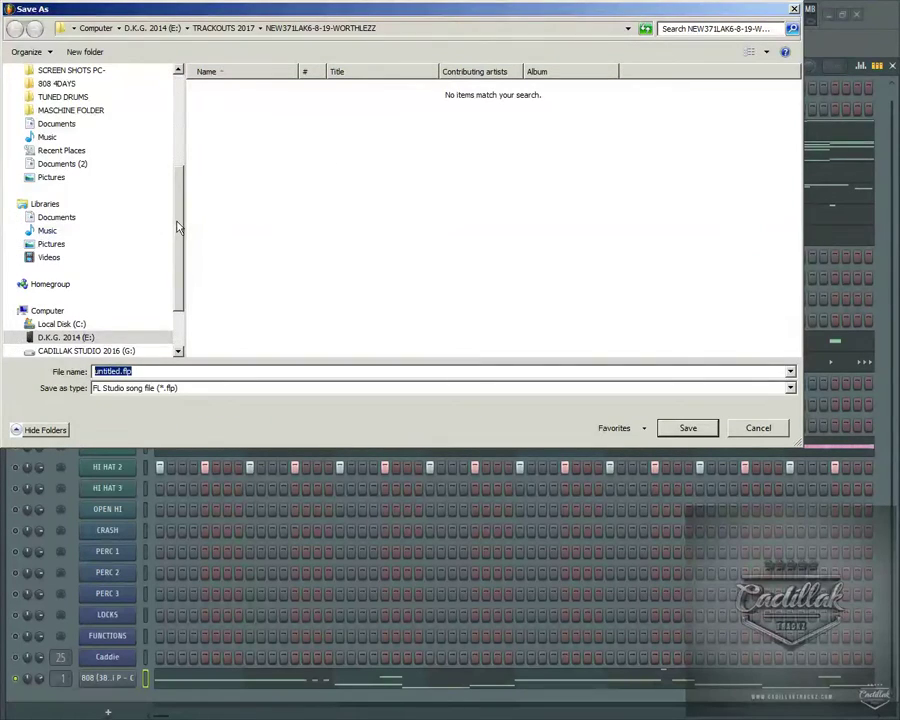
scroll(157, 250, up, 5)
click(72, 118)
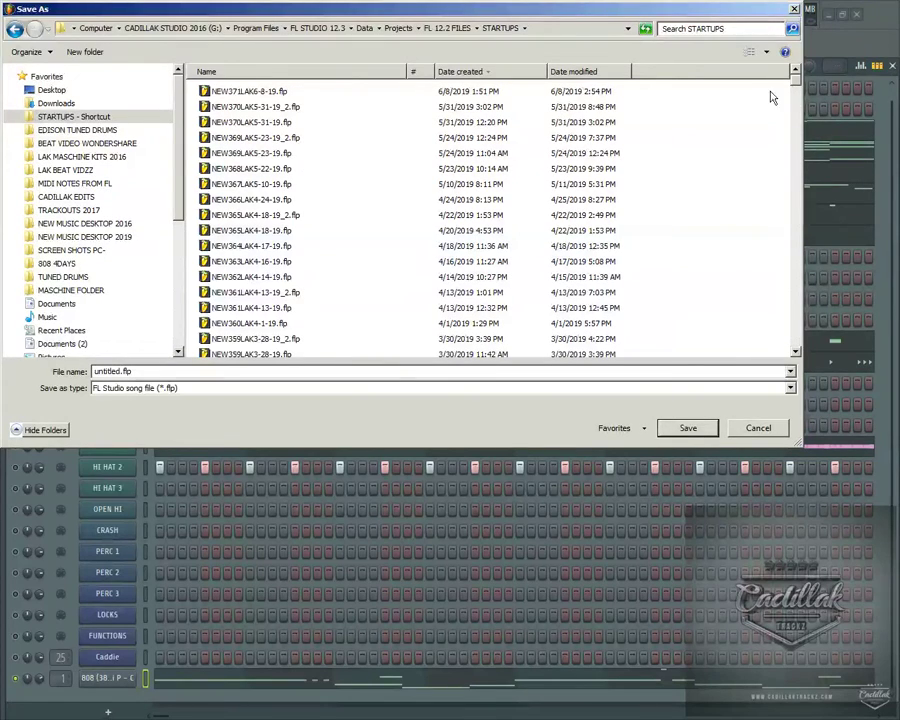
mouse_move(797, 76)
mouse_down()
mouse_move(801, 113)
mouse_move(798, 76)
mouse_up()
click(460, 73)
click(460, 73)
Save the project as NEW372LAK6-29-19.flp, basing its name on the existing file NEW371LAK6-8-19.flp.
click(250, 91)
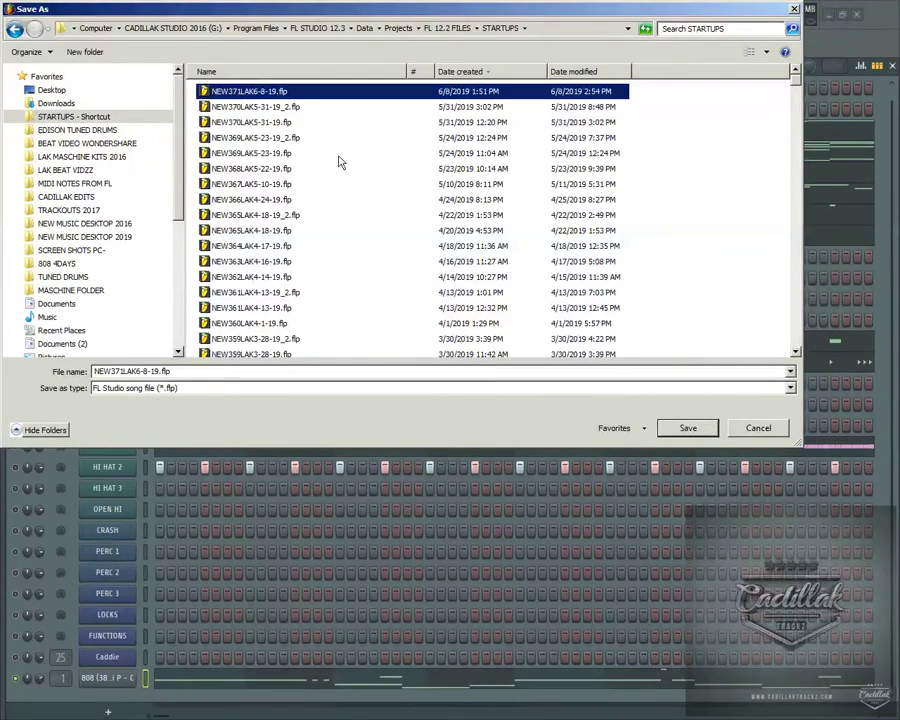
click(149, 376)
click(150, 371)
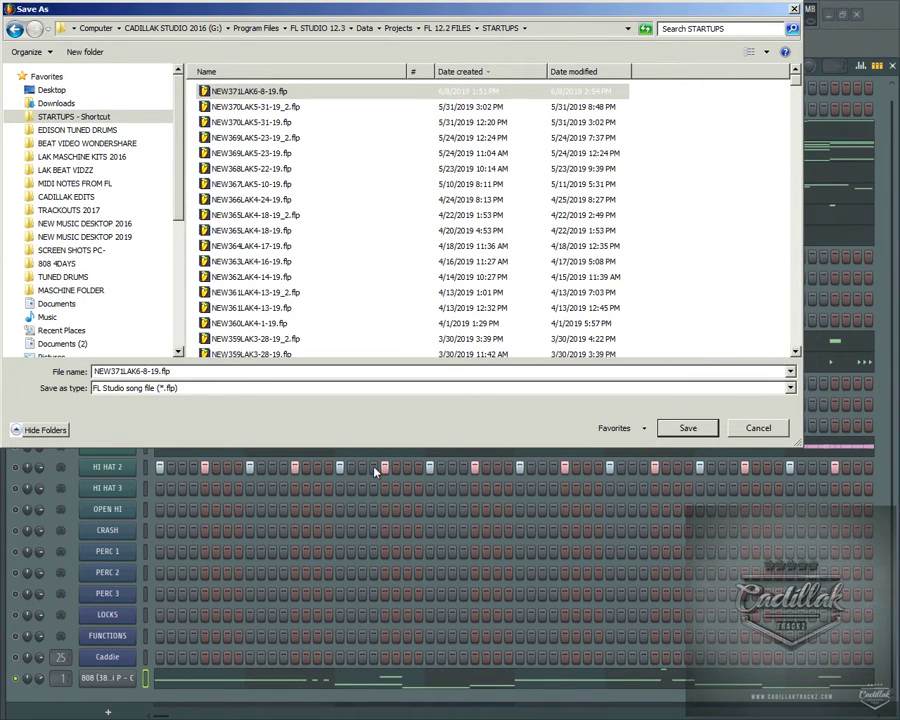
key(BackSpace)
key(BackSpace)
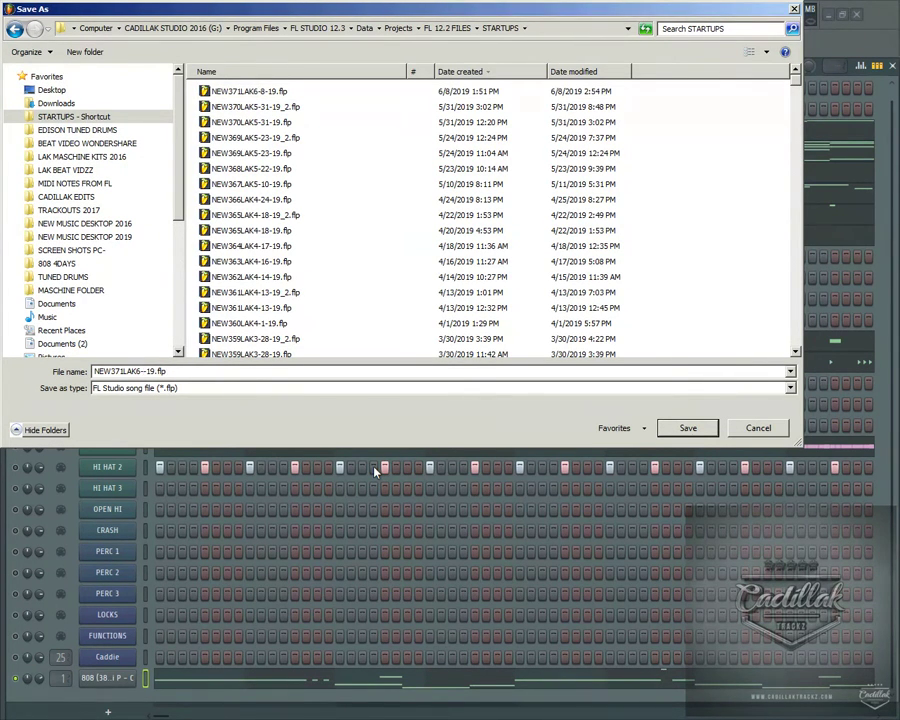
text(-20)
key(BackSpace)
text(9)
key(Left)
key(Left)
key(Left)
key(Left)
key(Left)
key(Left)
key(Left)
key(BackSpace)
text(2)
drag(645, 447, 650, 505)
click(688, 485)
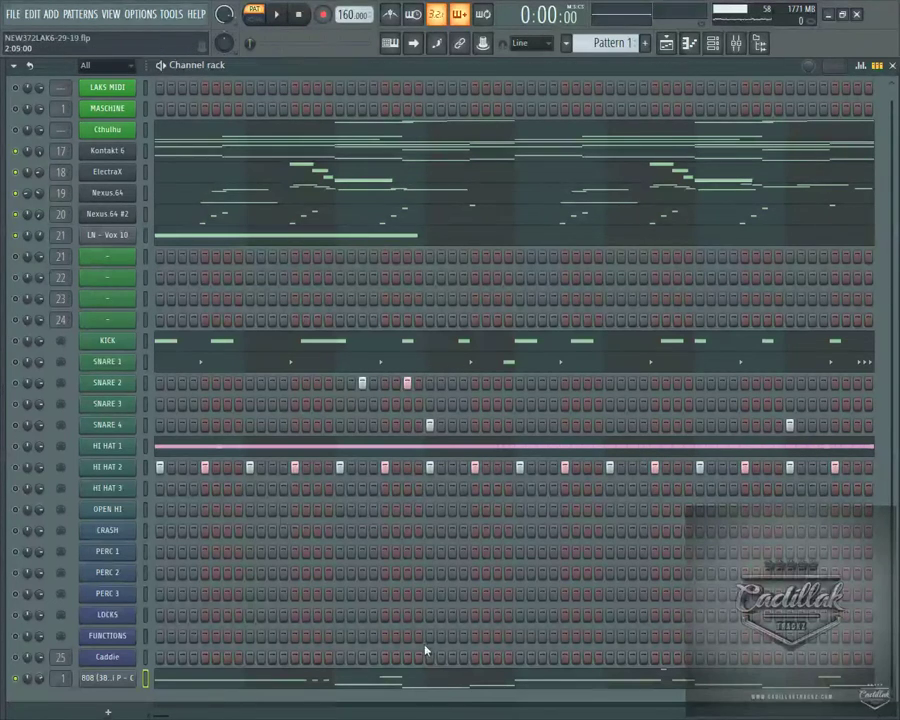
View the KICK channel's notes in the piano roll and close it.
scroll(368, 578, up, 1)
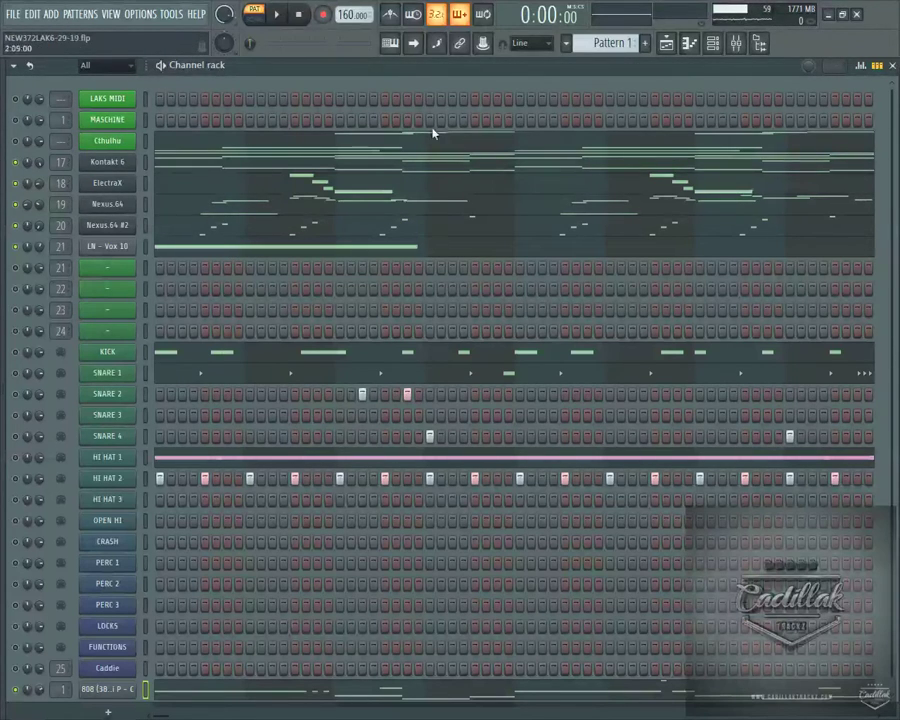
right_click(118, 691)
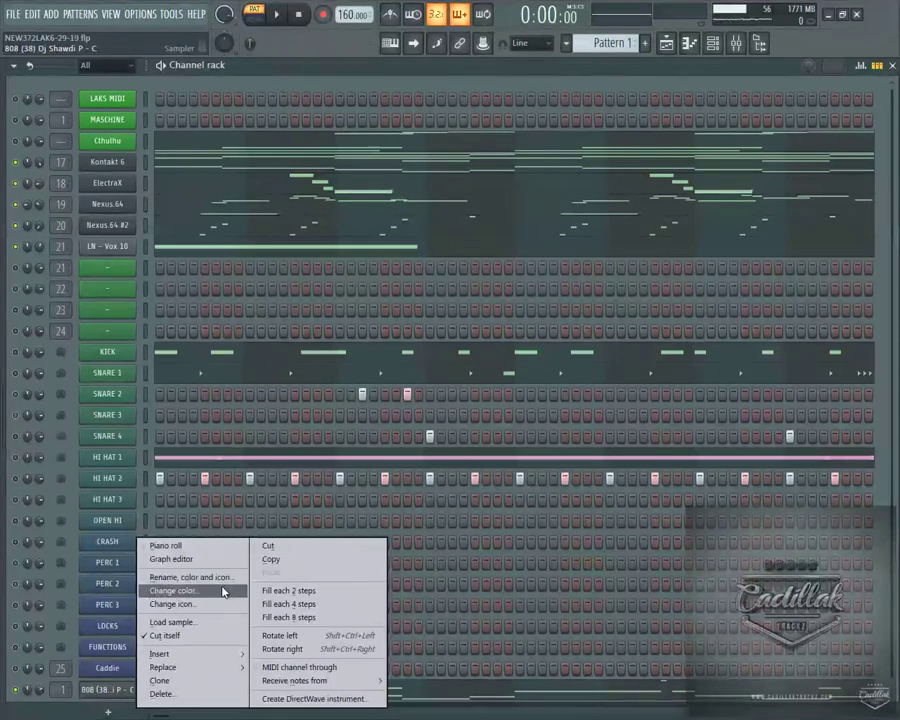
right_click(142, 350)
click(110, 352)
right_click(114, 356)
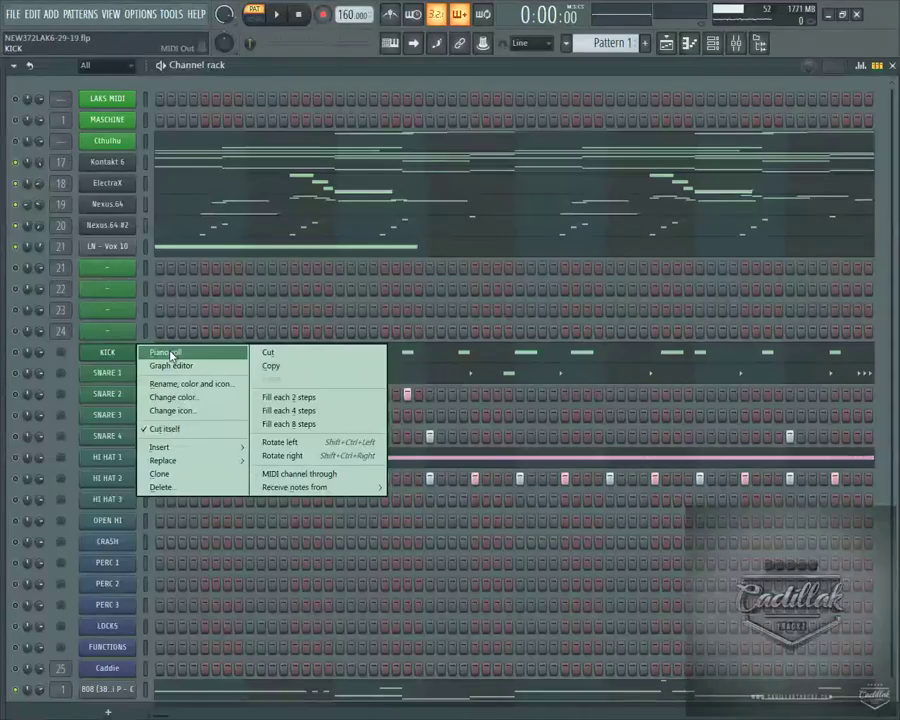
click(170, 352)
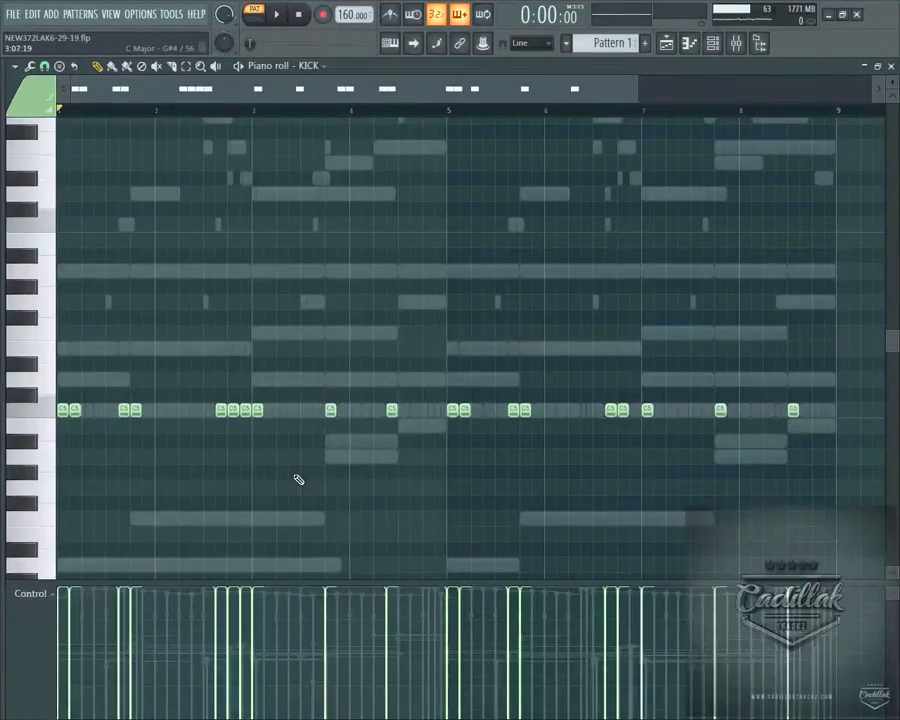
click(891, 67)
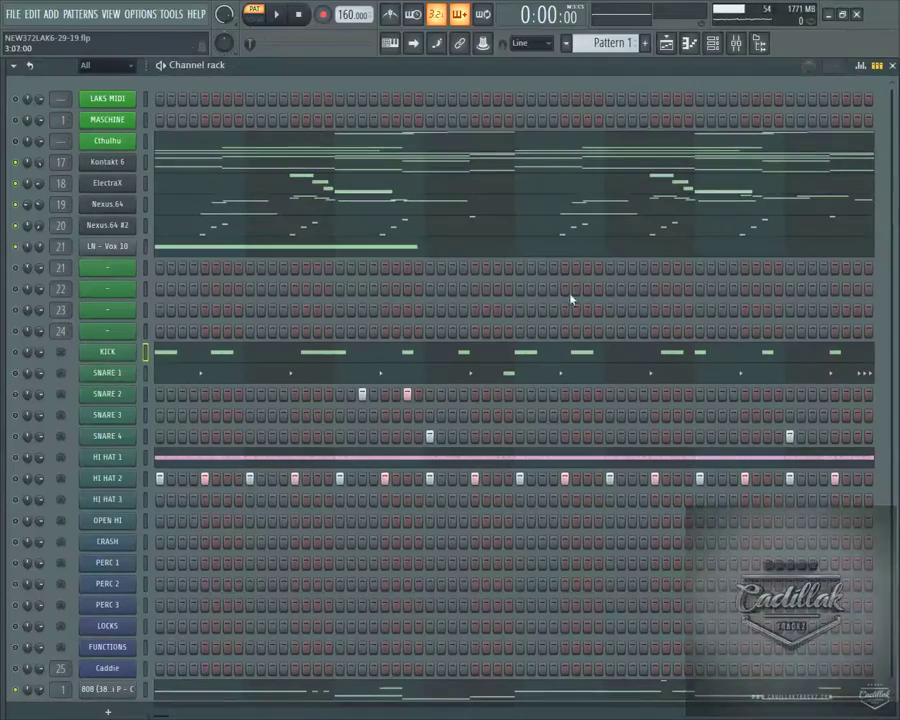
Examine the SNARE 1 channel's notes in the piano roll and close it.
scroll(404, 366, down, 1)
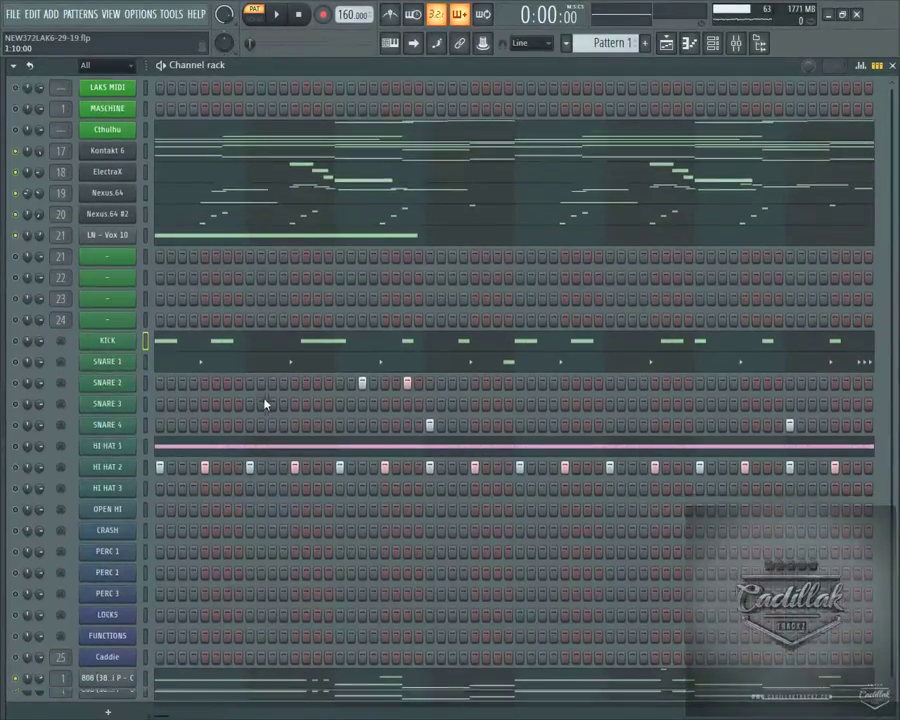
right_click(116, 367)
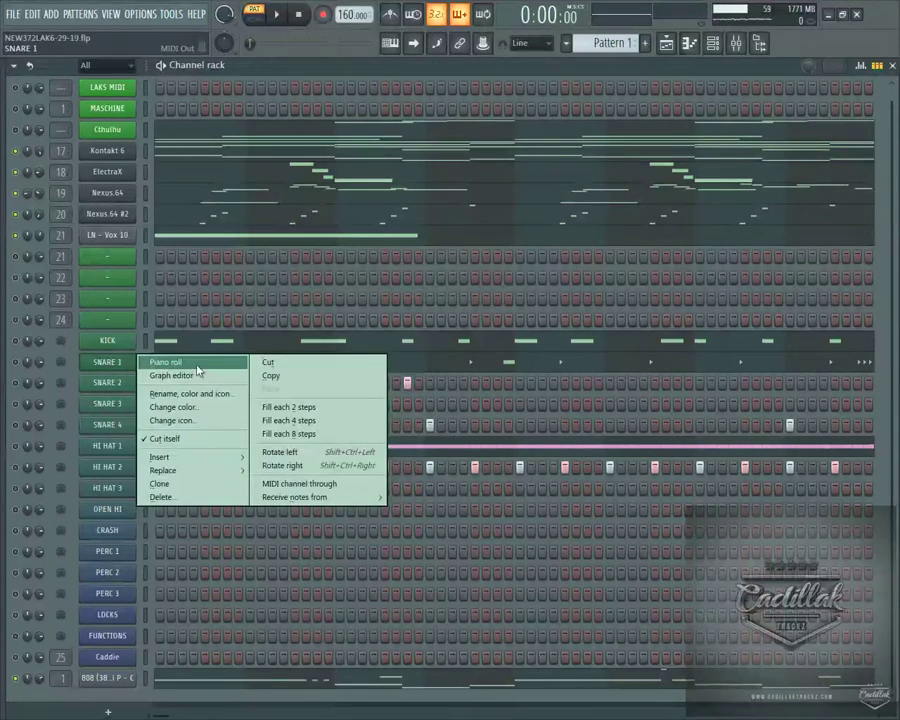
click(195, 361)
scroll(123, 564, down, 5)
scroll(123, 564, up, 5)
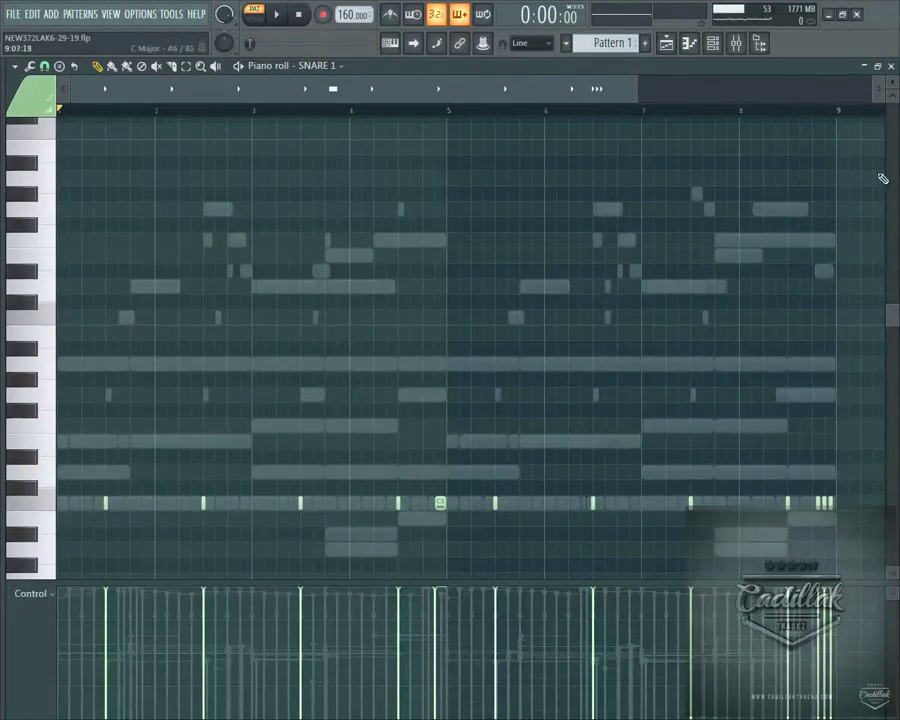
key(F7)
Open SNARE 2 in the piano roll, select all its notes and raise their velocities to maximum.
right_click(107, 382)
click(190, 380)
scroll(270, 338, down, 3)
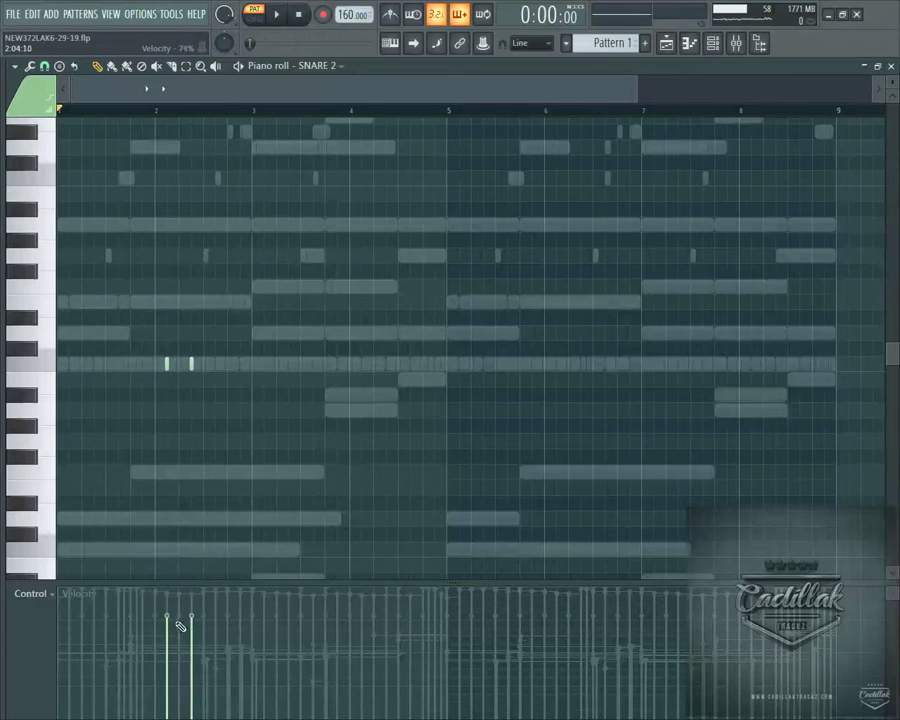
key(ctrl+a)
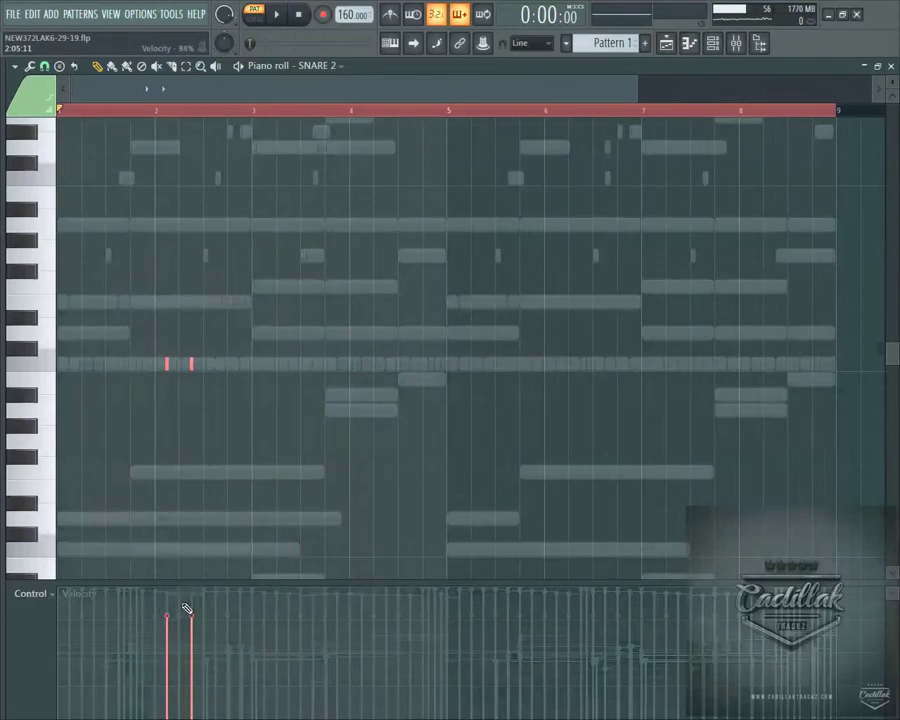
scroll(188, 362, up, 5)
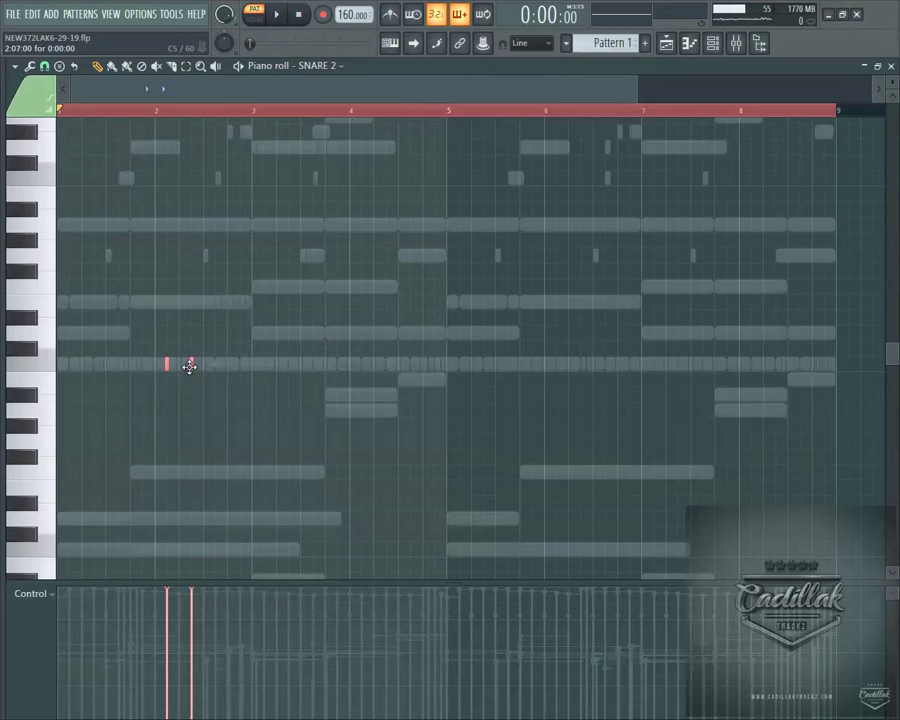
Duplicate SNARE 2's notes from bars 1–4 into bars 5–8, and close the piano roll.
click(453, 113)
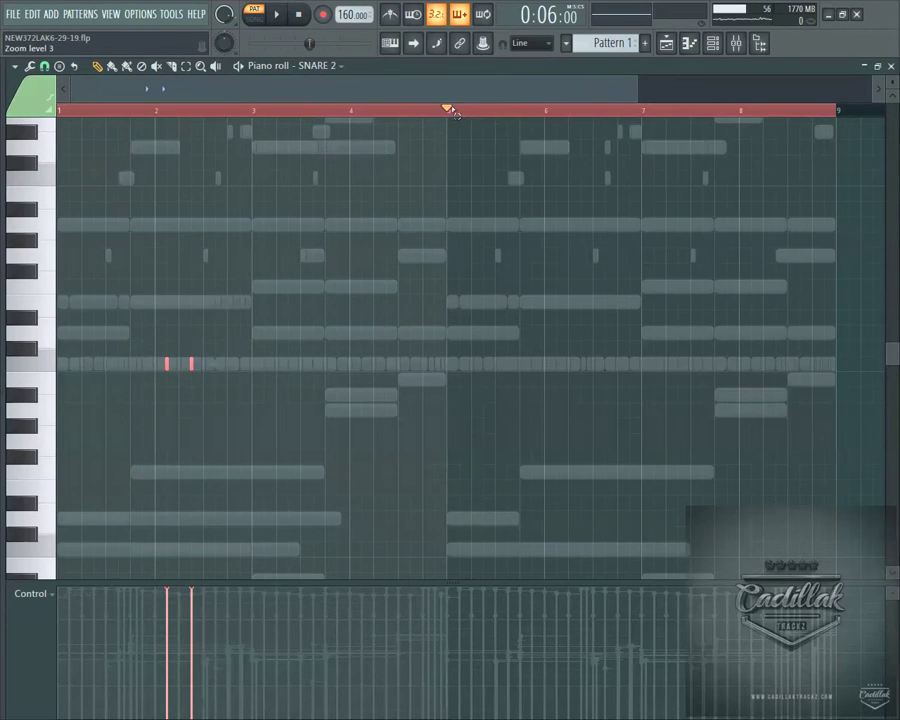
click(453, 113)
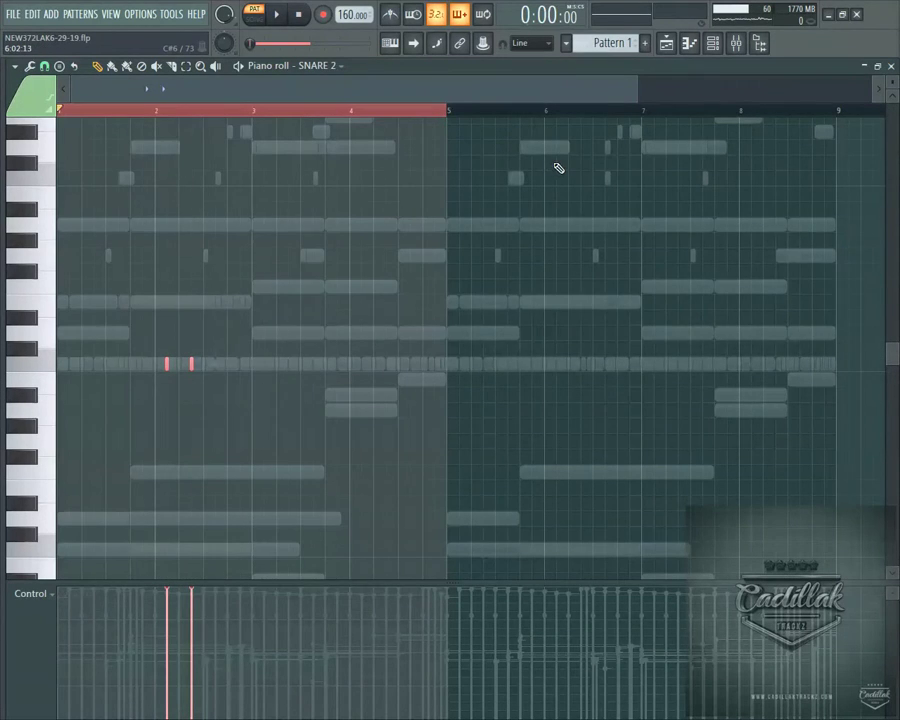
key(ctrl+Right)
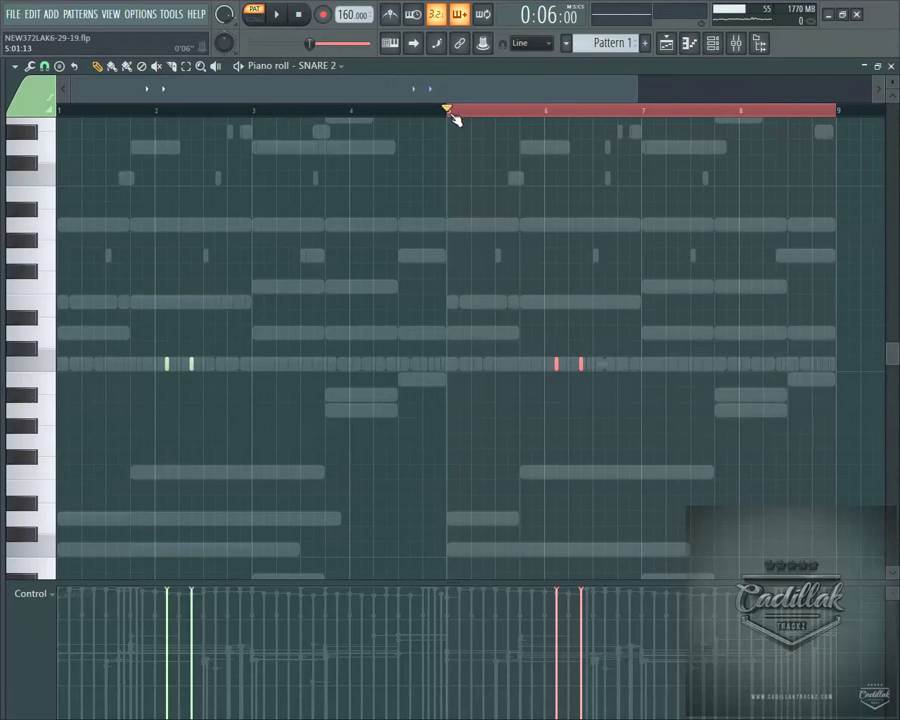
click(891, 66)
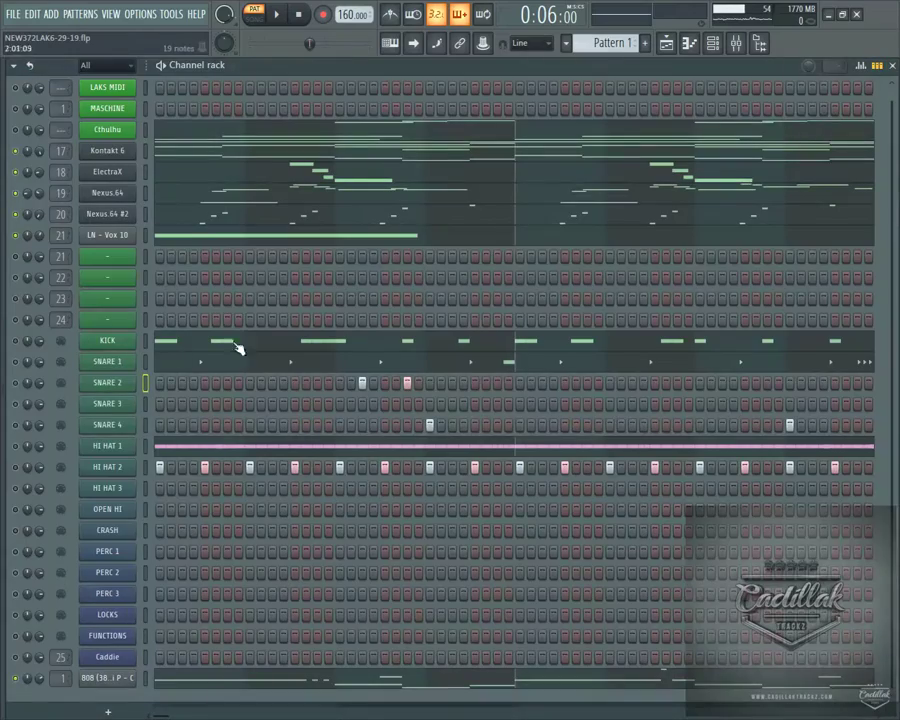
View the HI HAT 1 channel's notes in the piano roll and close it.
right_click(130, 445)
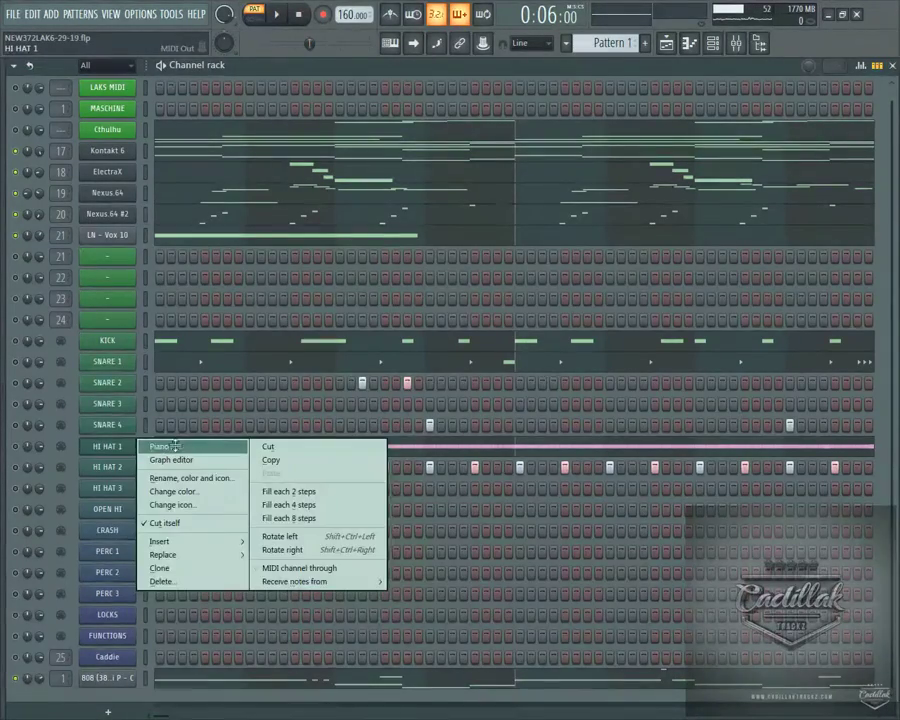
click(176, 447)
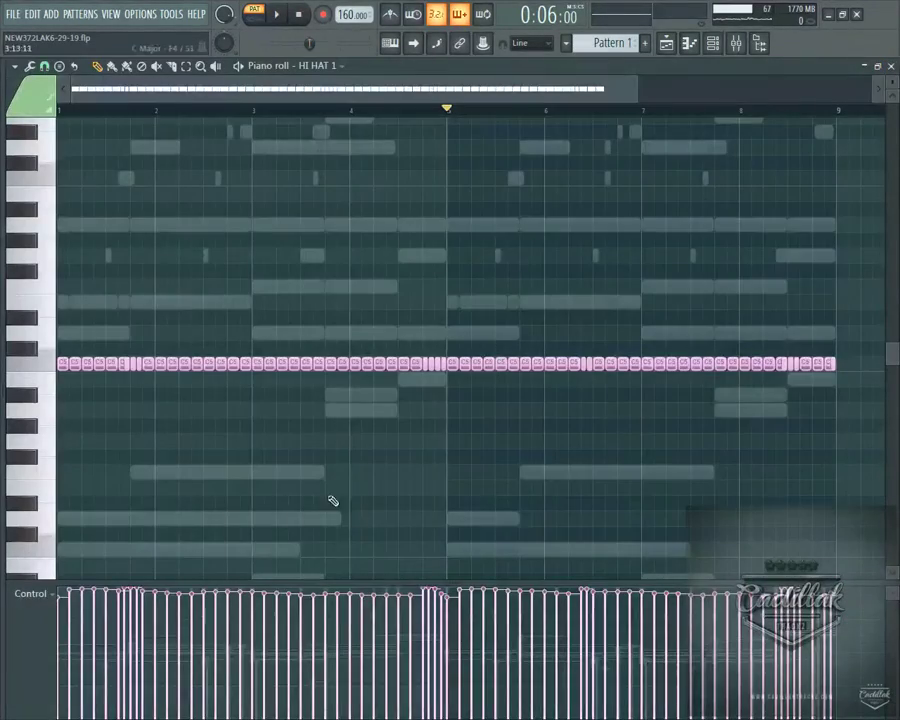
click(891, 65)
Try to export the MIDI of Pattern 1 for the slot 10 hat of LAK'S KIT #321 in MASCHINE.
click(107, 109)
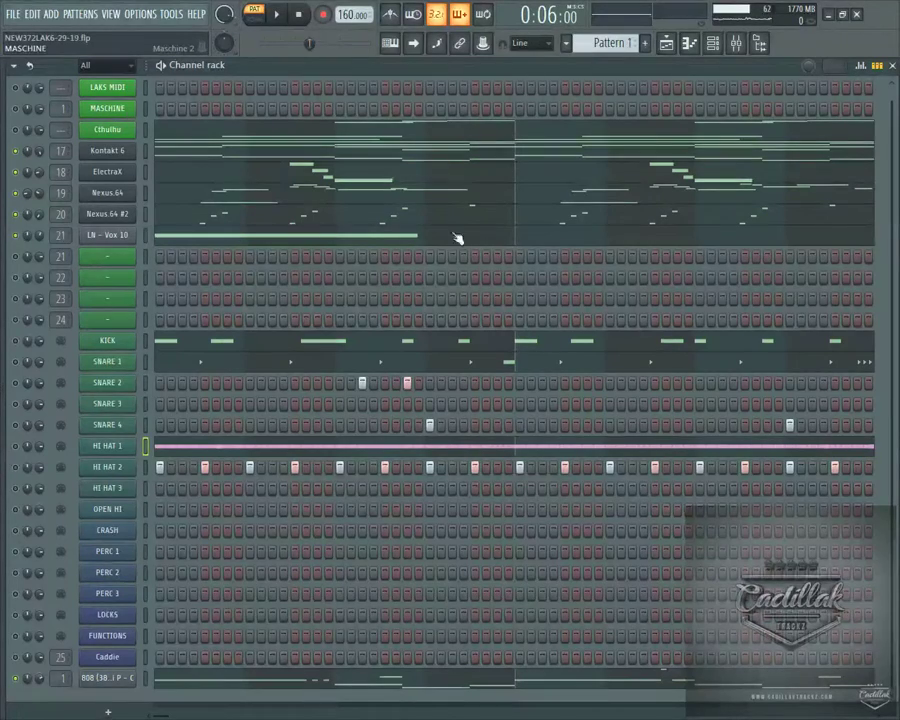
scroll(581, 519, down, 3)
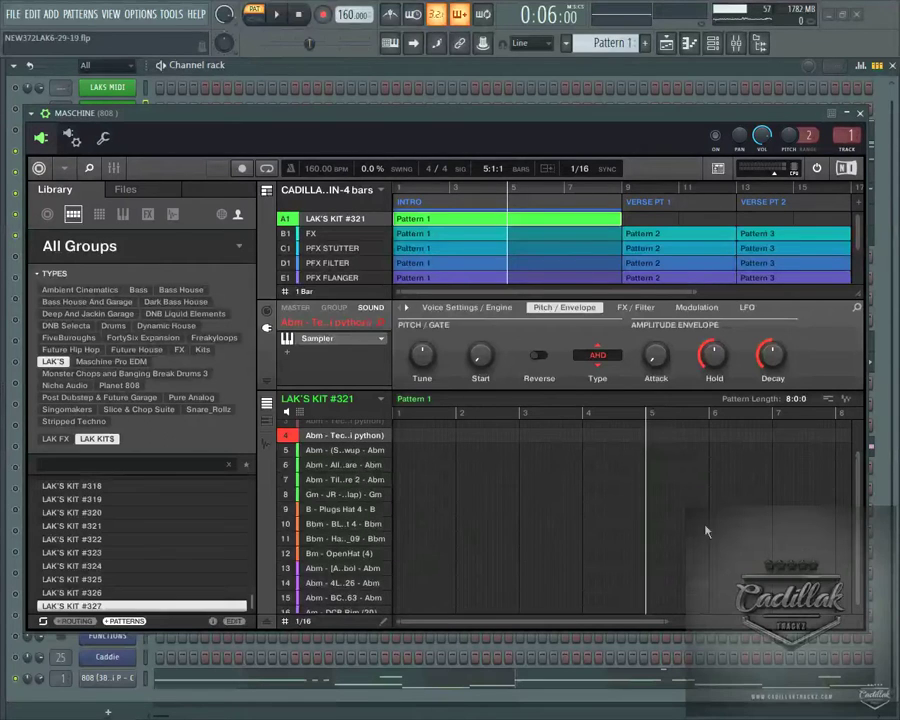
drag(630, 113, 498, 105)
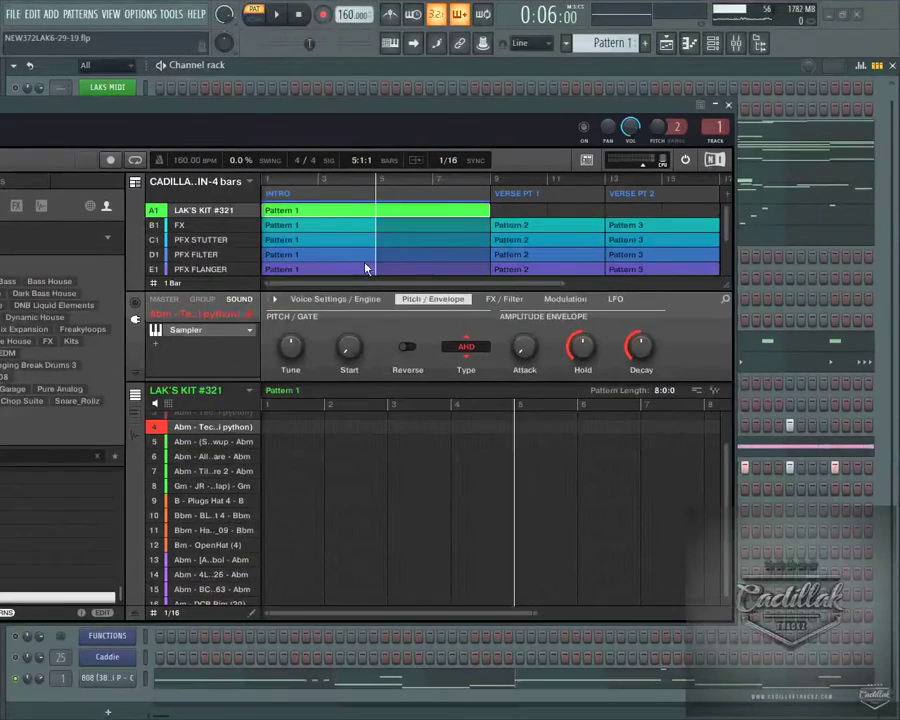
click(213, 517)
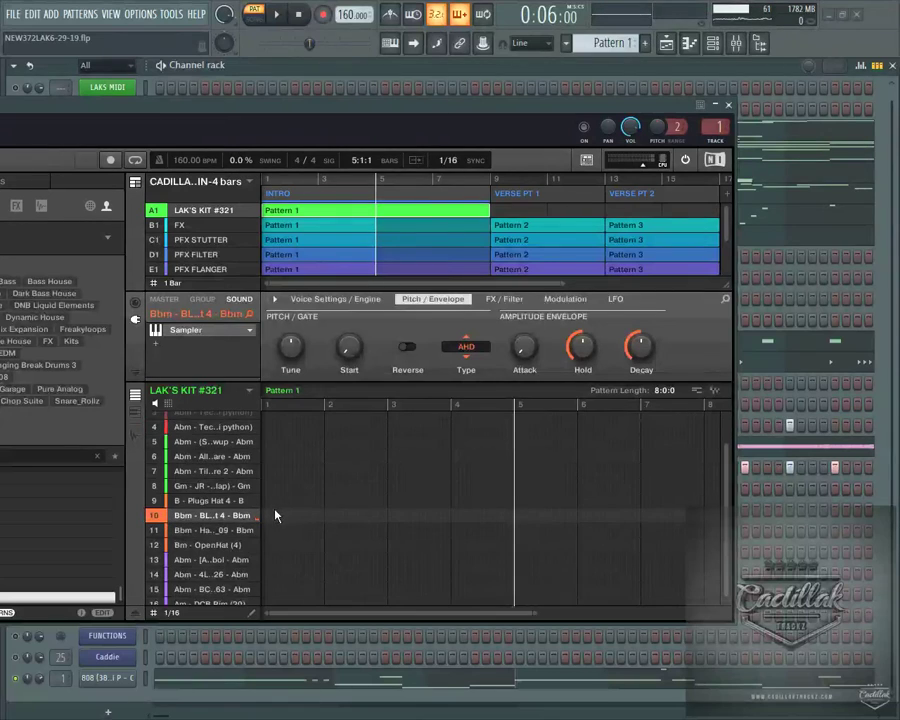
click(136, 413)
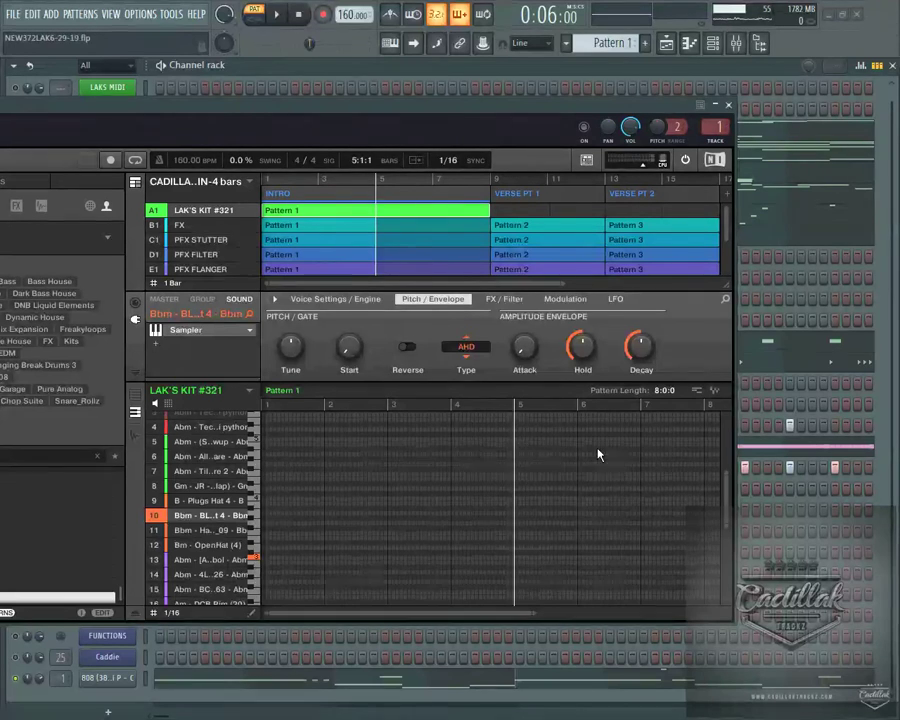
click(697, 391)
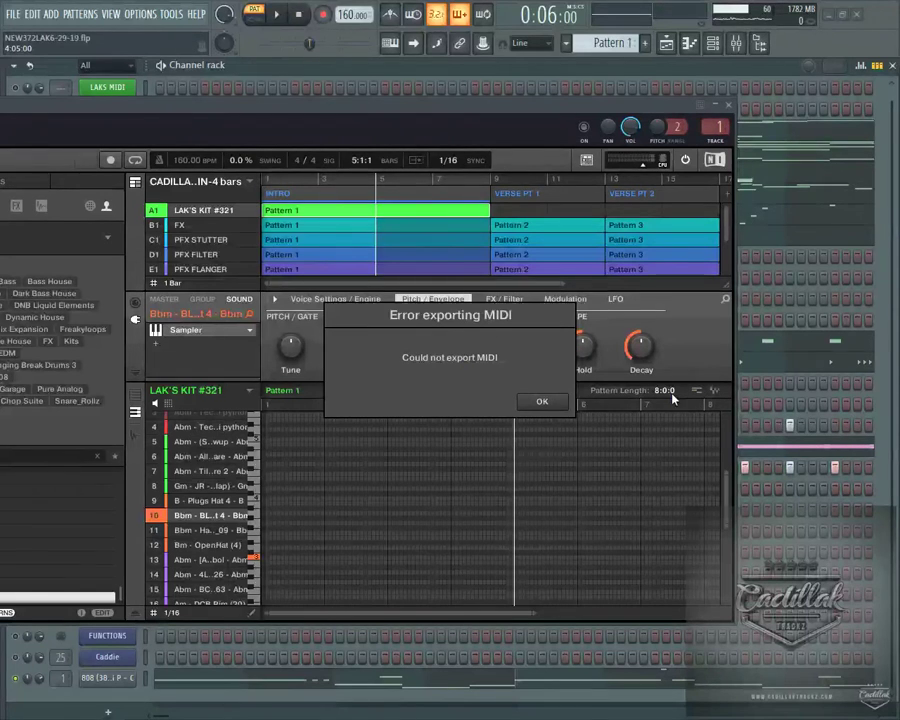
click(546, 403)
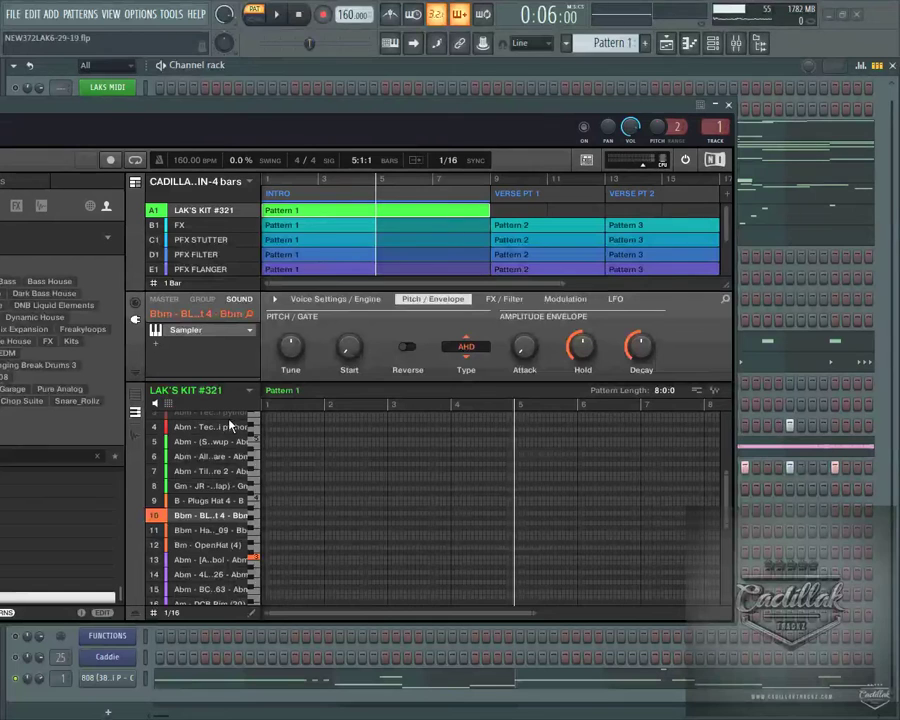
Audition the hat and percussion sounds in slots 9 to 13 of LAK'S KIT #321, and minimize MASCHINE.
click(198, 499)
key(Down)
key(Down)
key(Down)
key(Down)
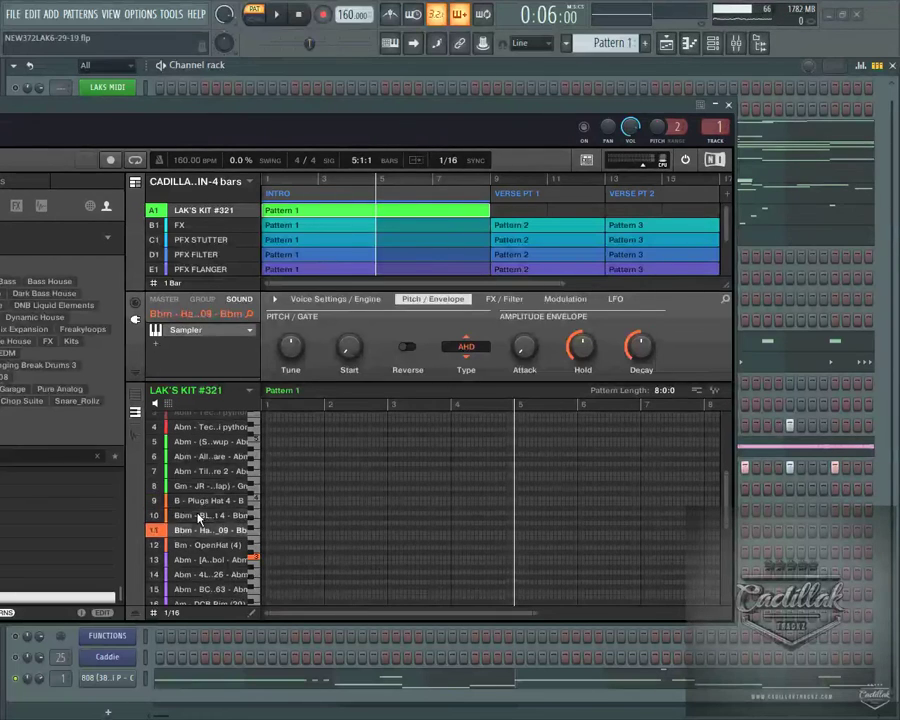
click(198, 515)
key(Down)
key(Down)
key(Down)
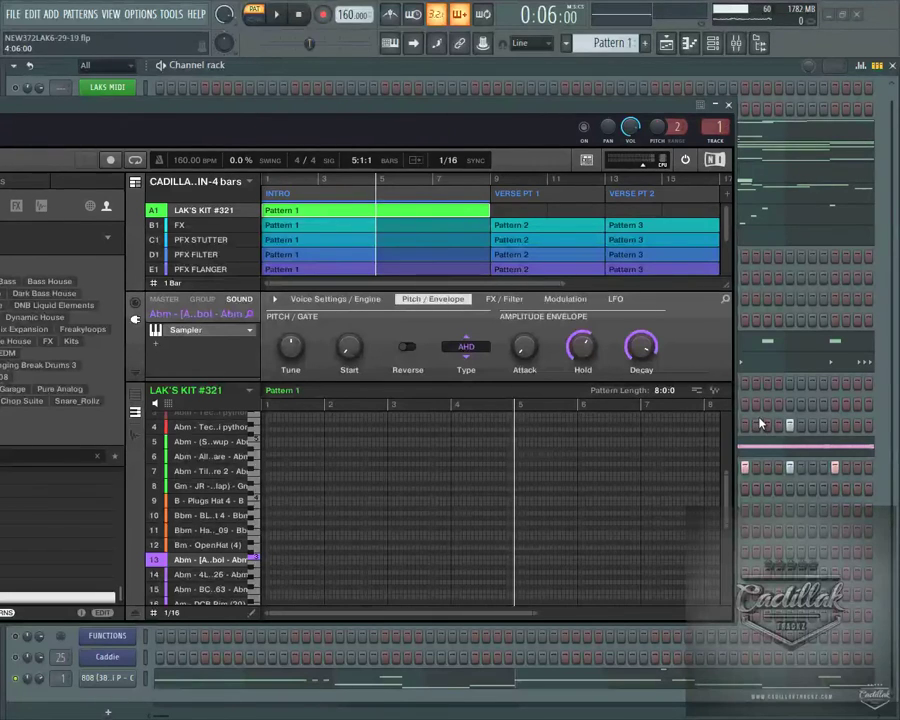
click(716, 105)
View the HI HAT 2 channel's notes in the piano roll and close it.
right_click(126, 462)
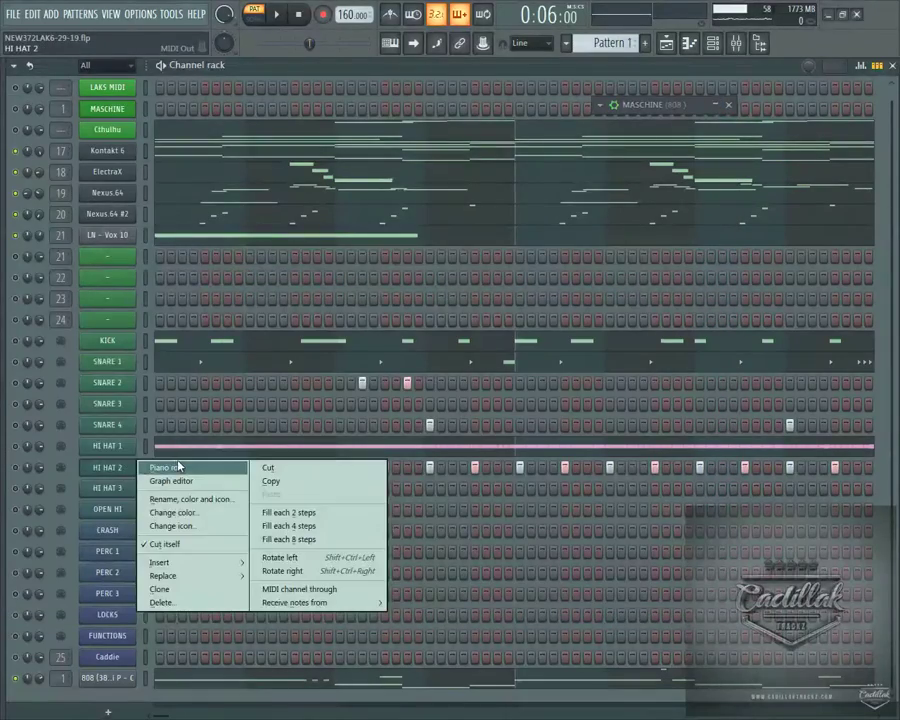
click(190, 466)
key(F7)
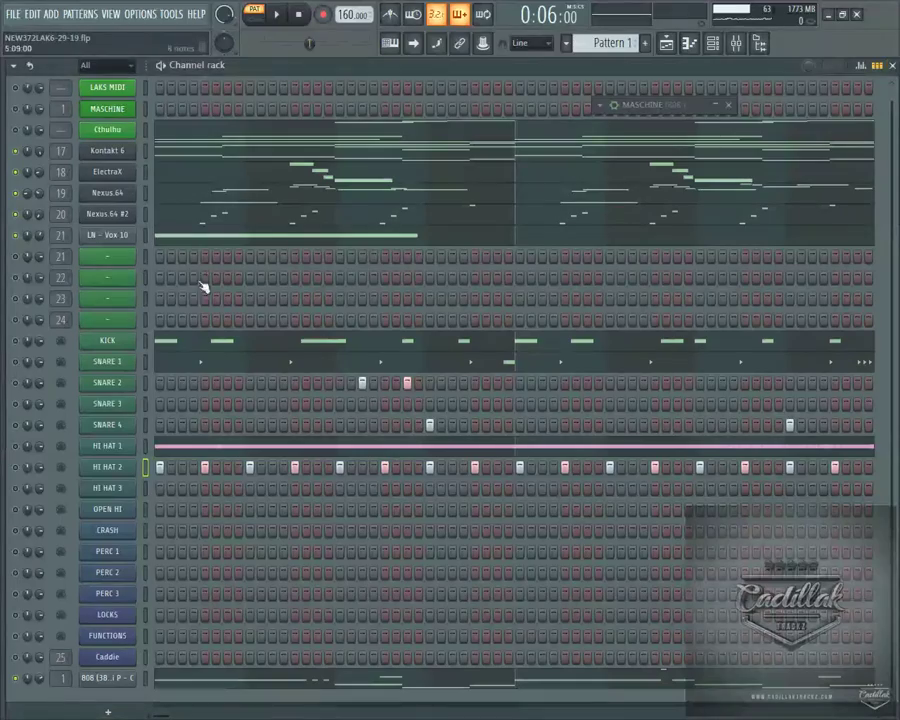
Solo the HI HAT 2 channel, and turn all channels back on.
right_click(15, 467)
key(Escape)
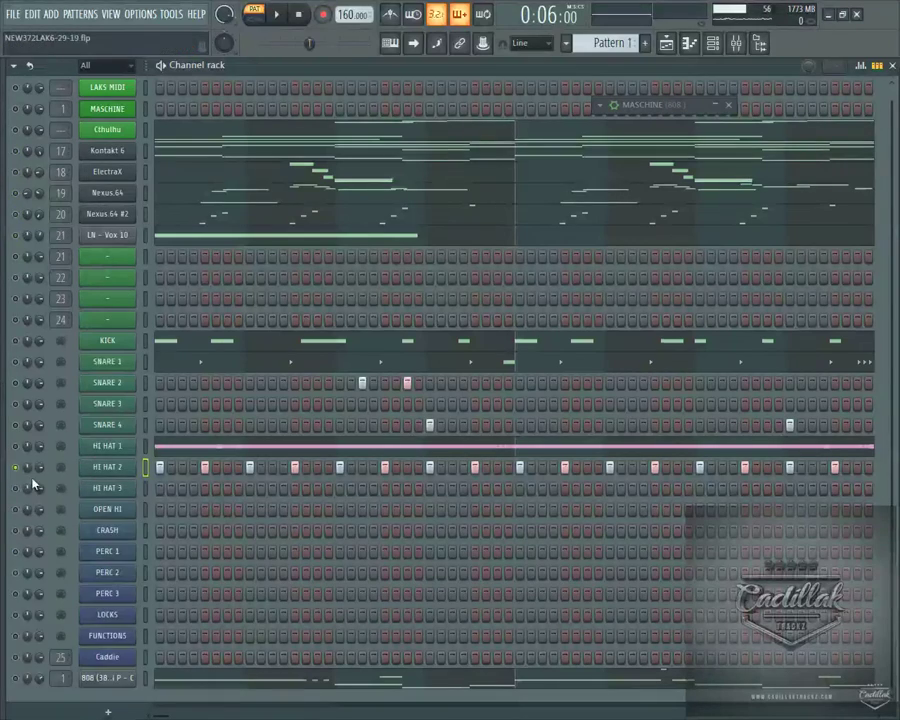
right_click(17, 474)
key(Escape)
Play Pattern 1 with all channels enabled and stop playback.
scroll(565, 495, up, 1)
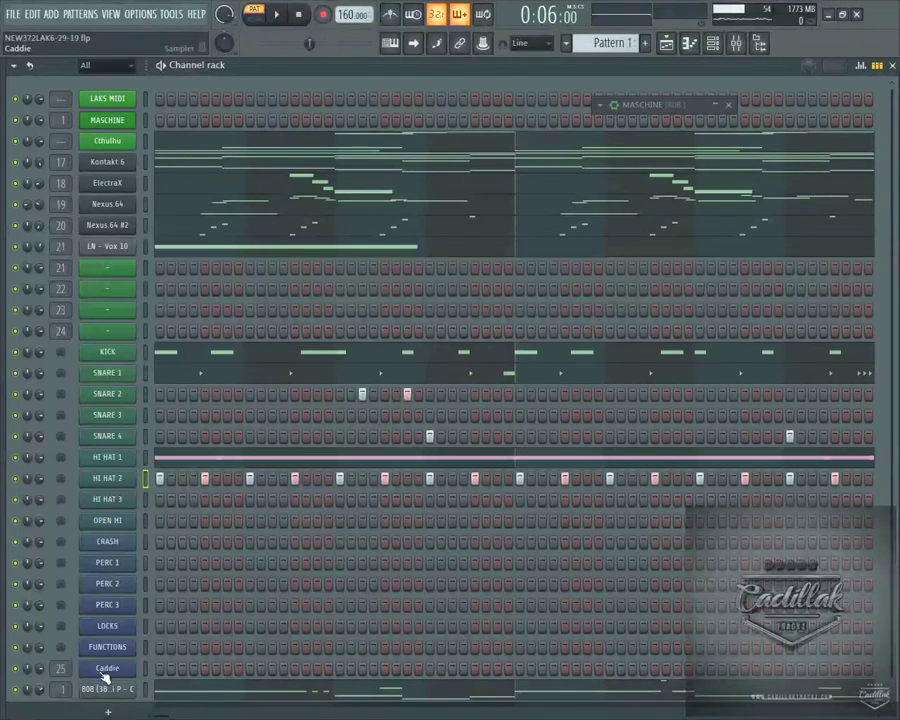
key(space)
click(297, 16)
click(278, 16)
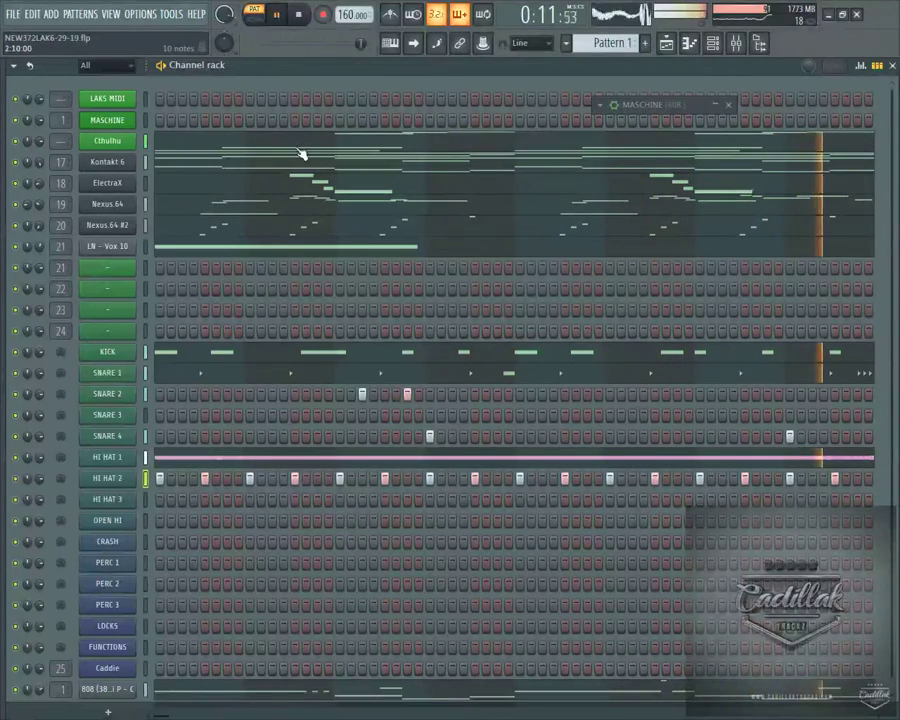
click(302, 15)
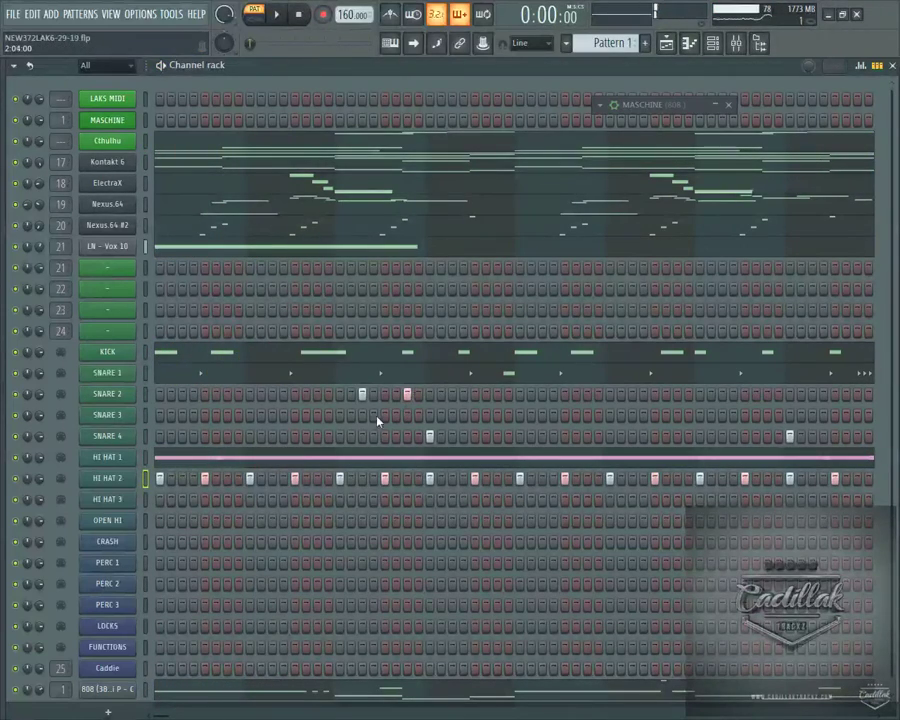
Check the root note in HI HAT 2's channel settings and close the settings window.
click(116, 479)
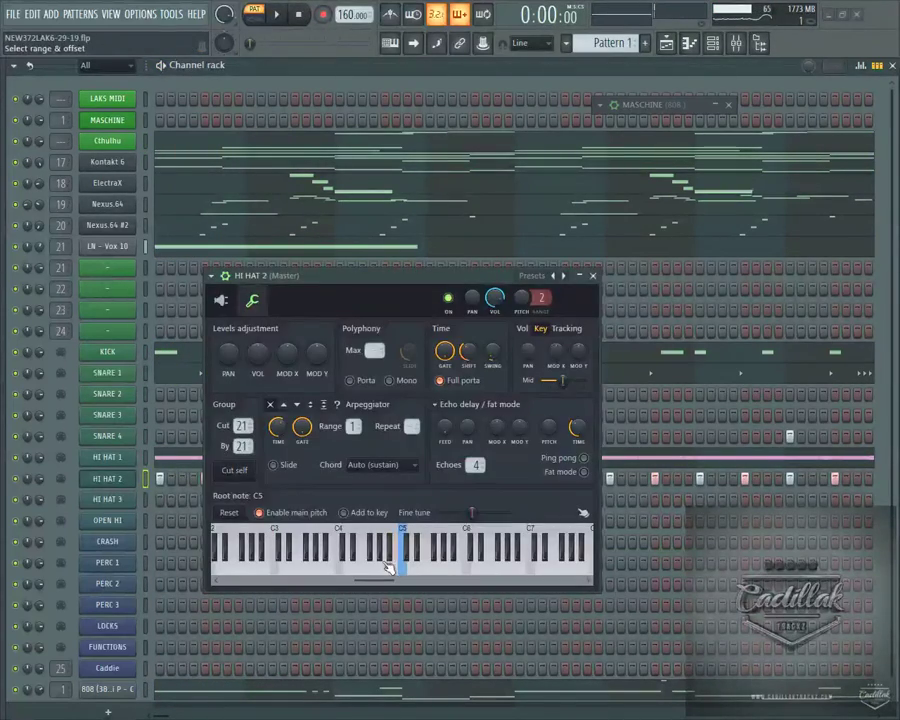
click(593, 276)
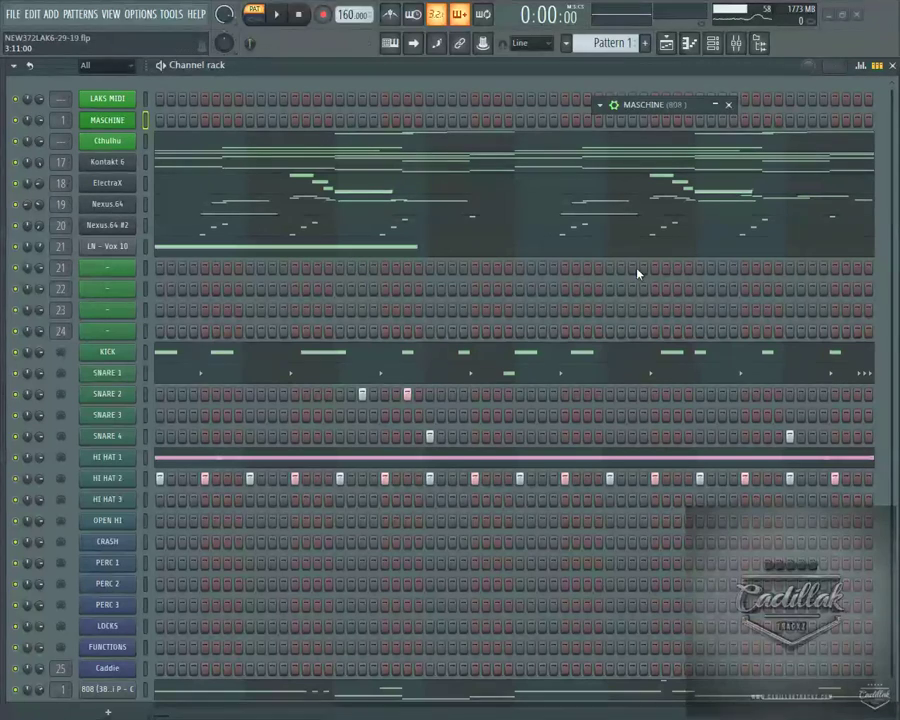
scroll(630, 275, down, 1)
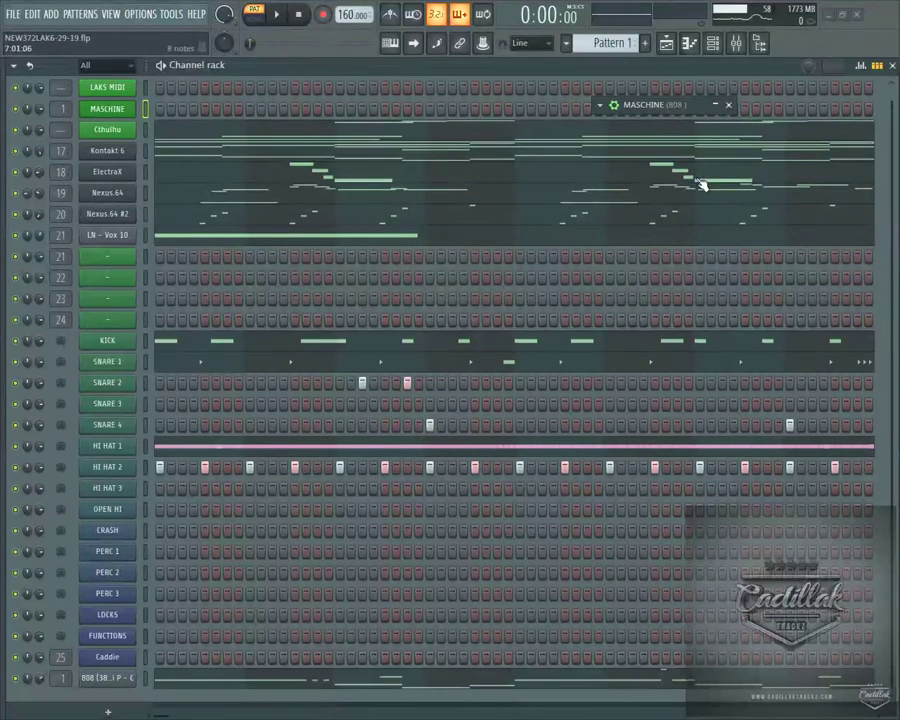
key(super)
click(200, 704)
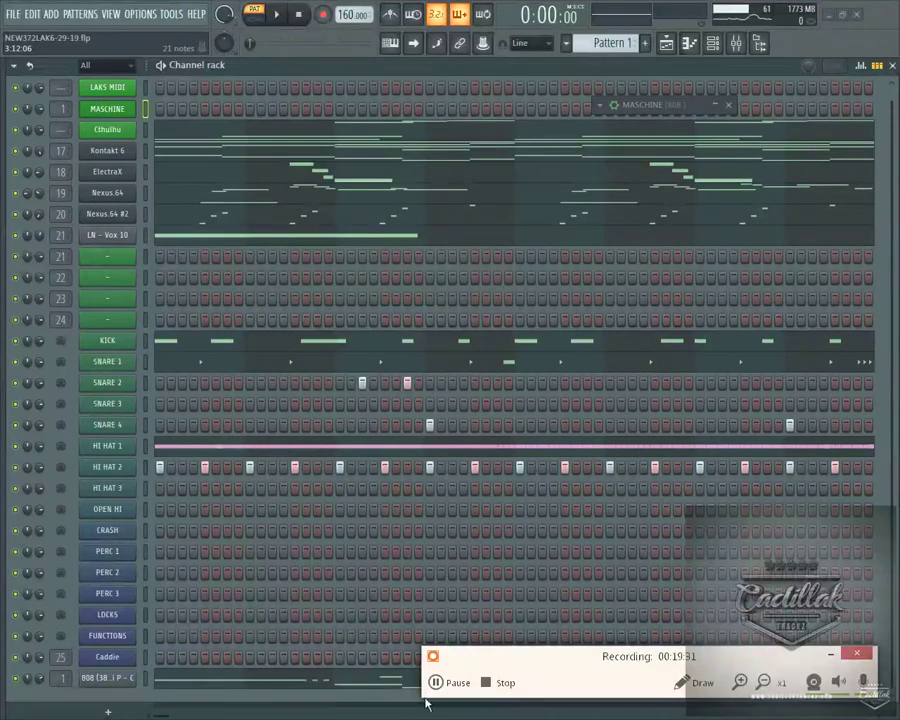
click(455, 692)
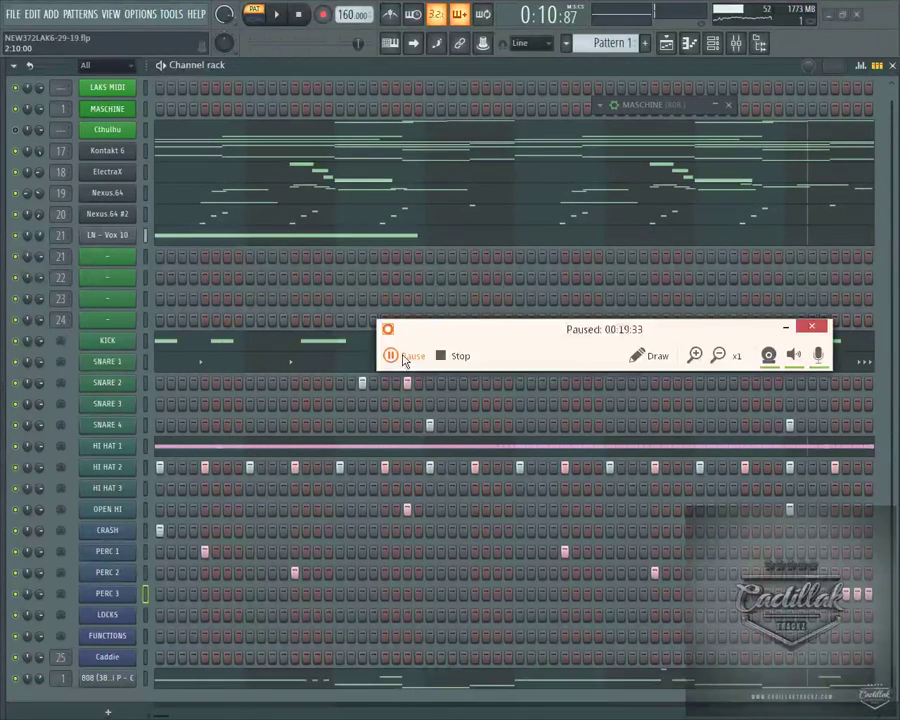
click(401, 358)
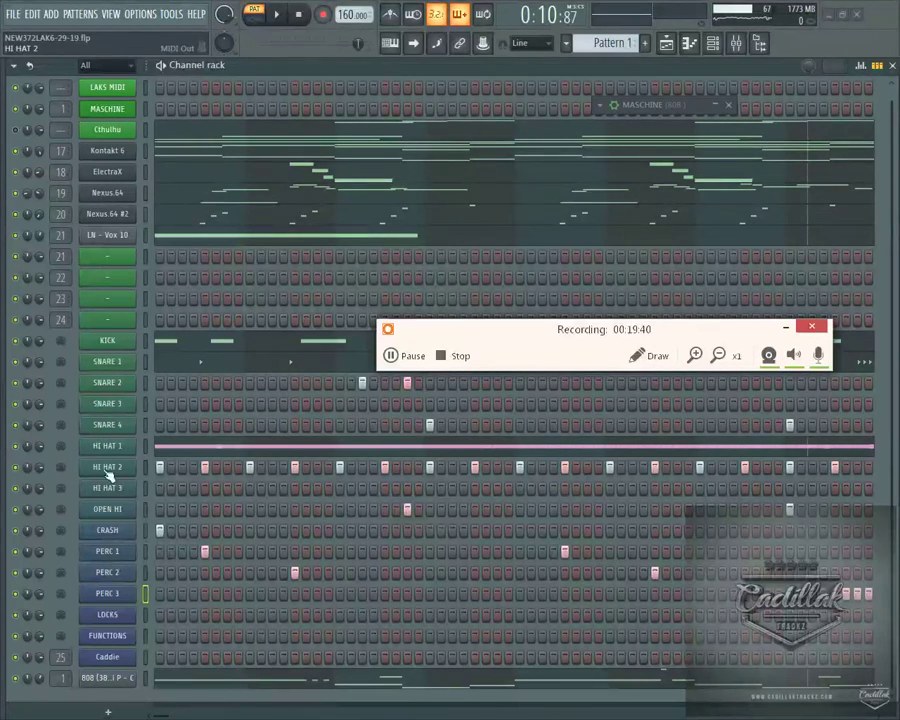
View the PERC 1 channel's notes in the piano roll and close it.
right_click(132, 550)
click(174, 551)
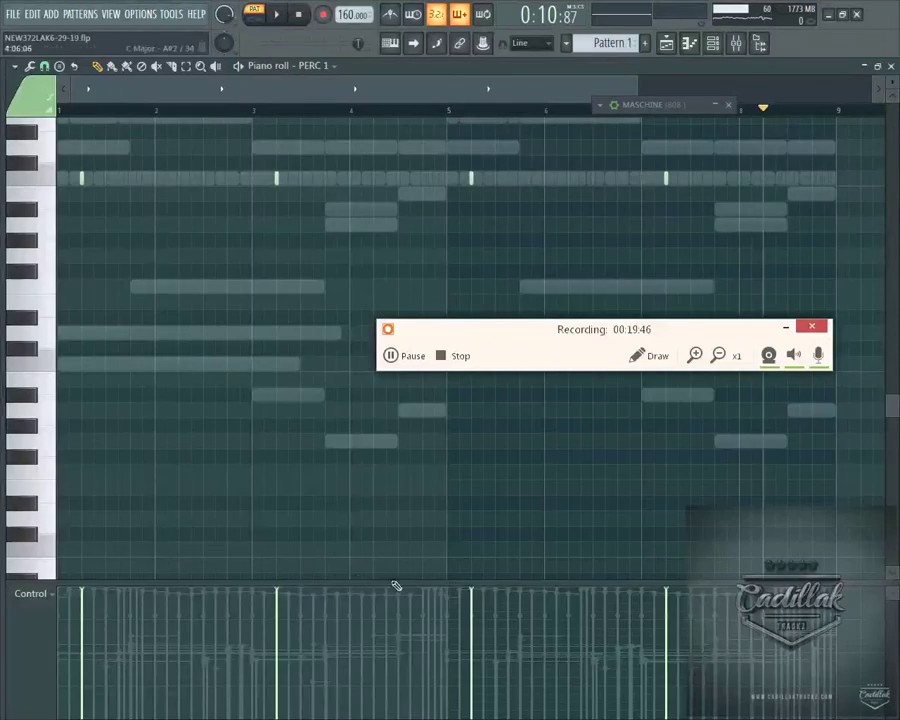
click(892, 66)
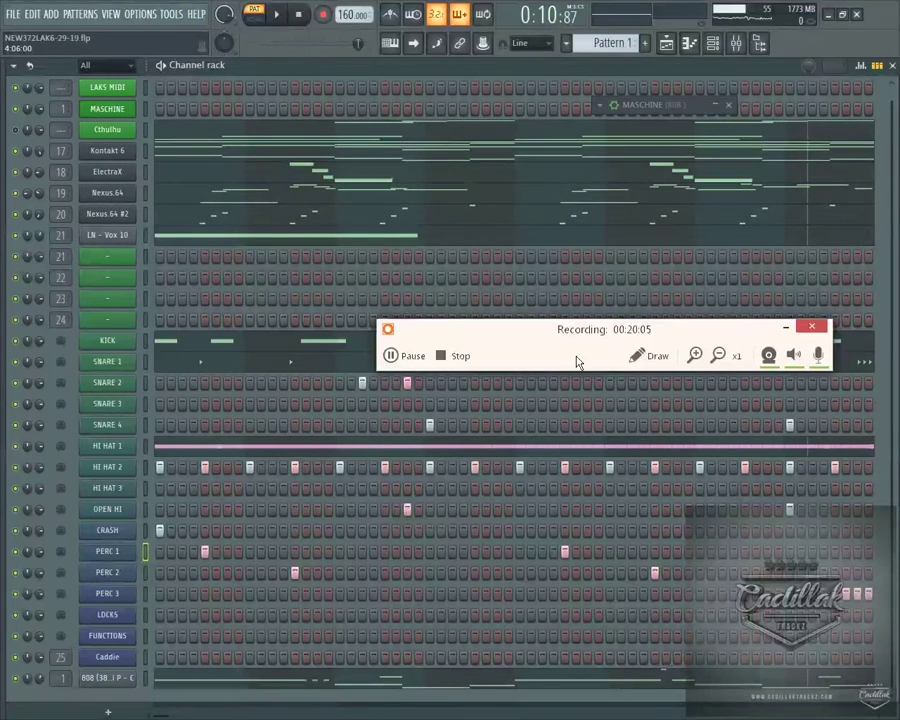
View the SNARE 2 channel's notes in the piano roll, and move the recorder bar off the pattern rows.
right_click(130, 380)
click(148, 381)
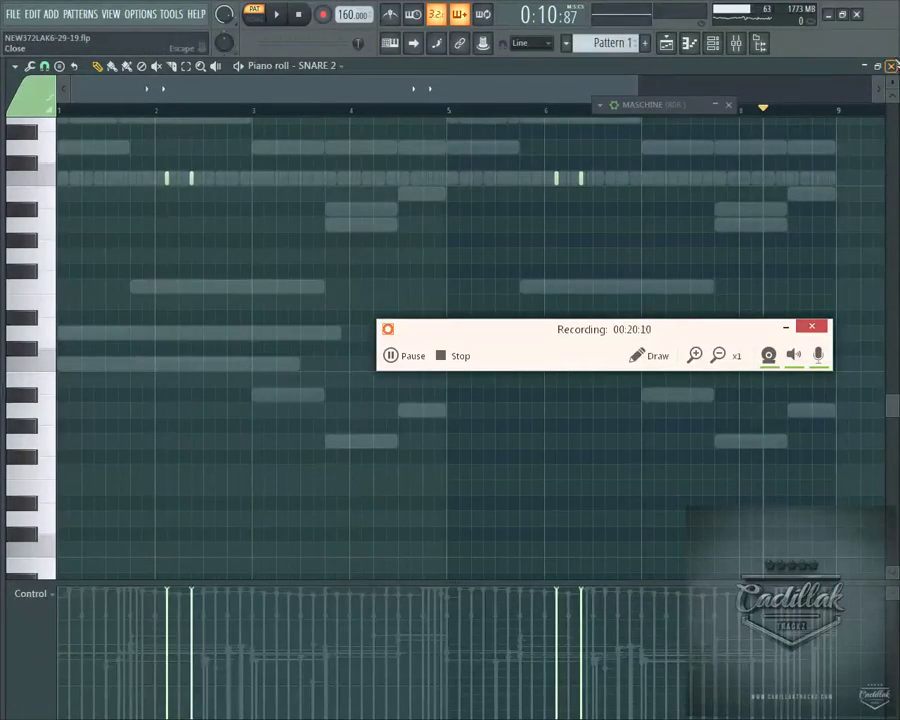
click(893, 66)
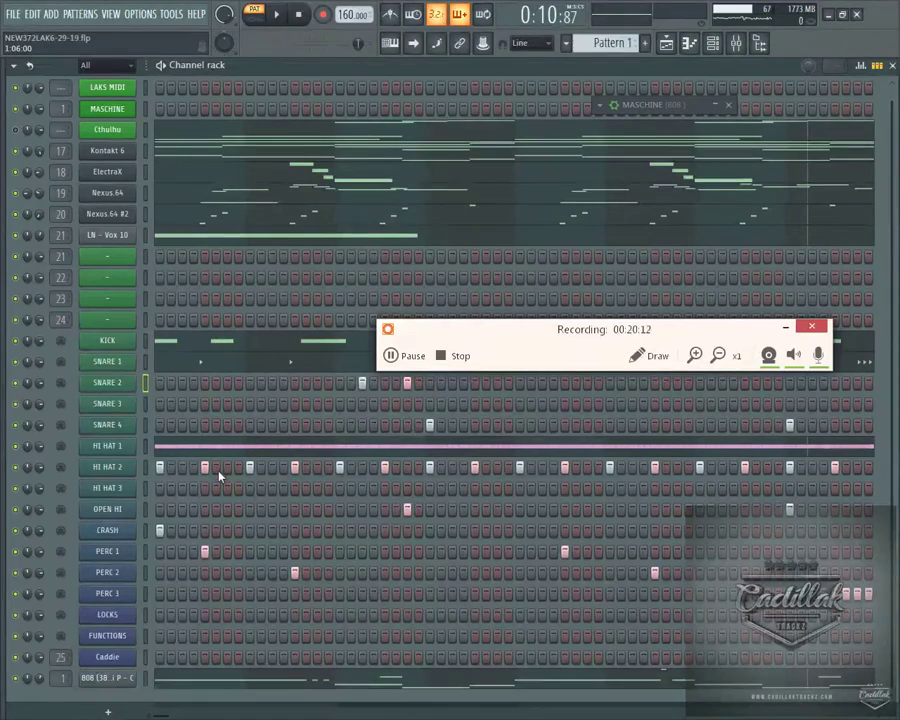
drag(512, 353, 414, 628)
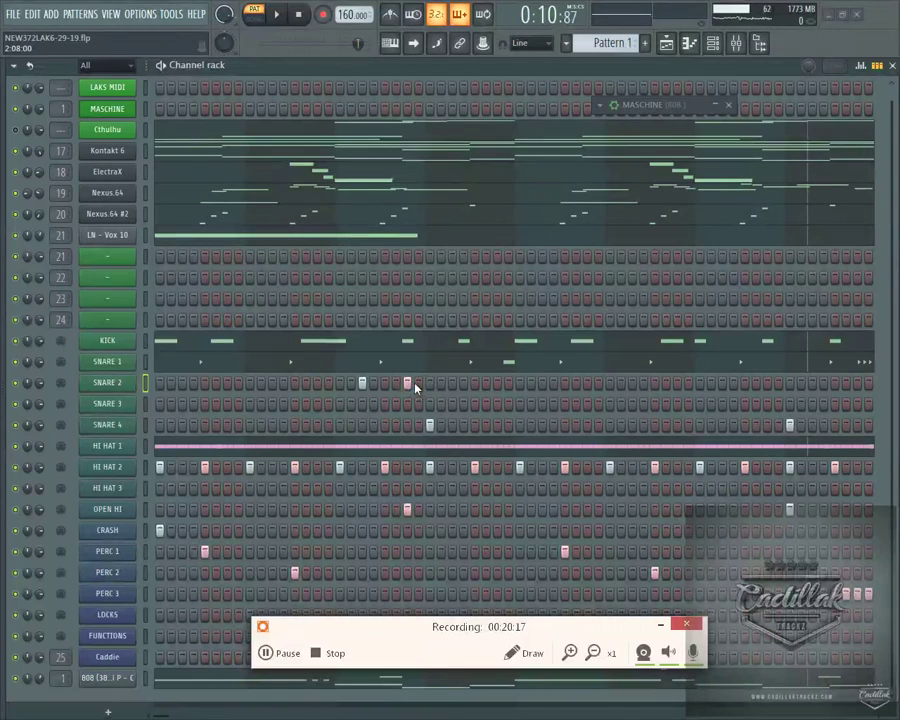
right_click(120, 383)
click(176, 380)
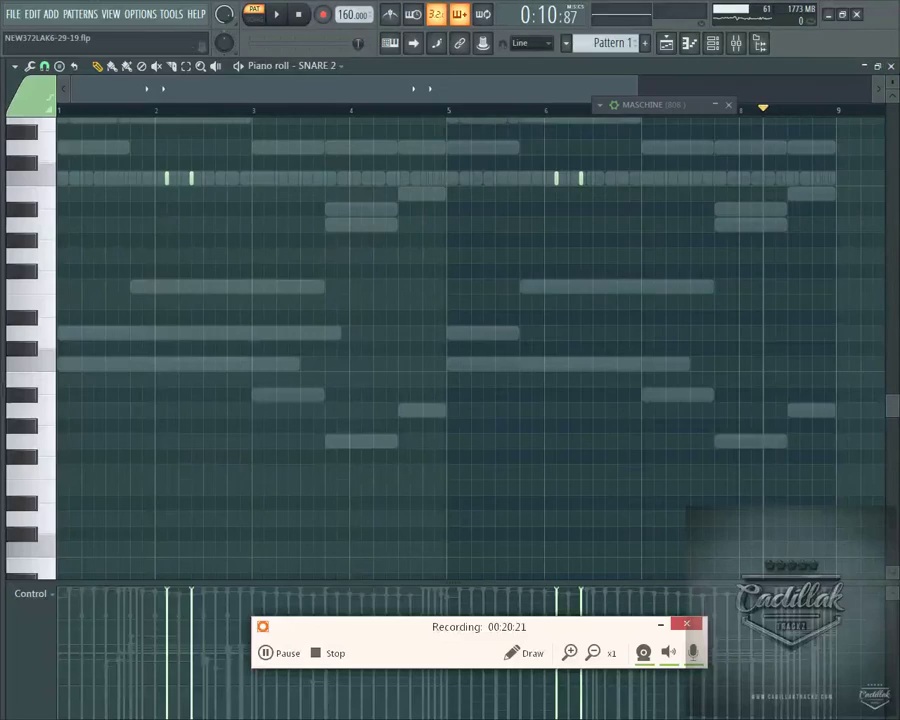
click(891, 65)
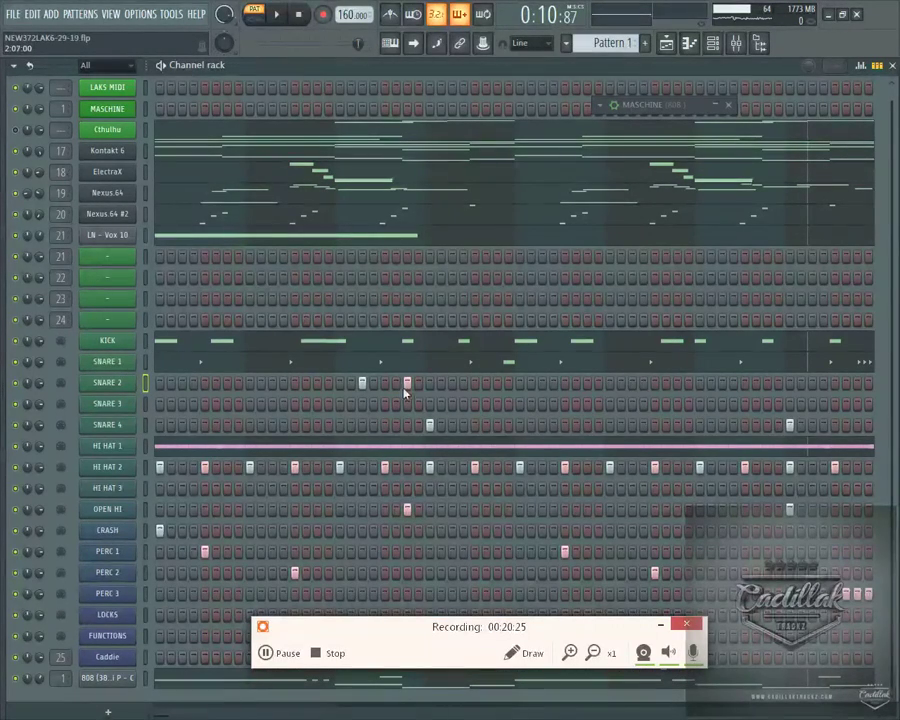
Select all of SNARE 2's notes in the piano roll and return to the channel rack.
right_click(107, 403)
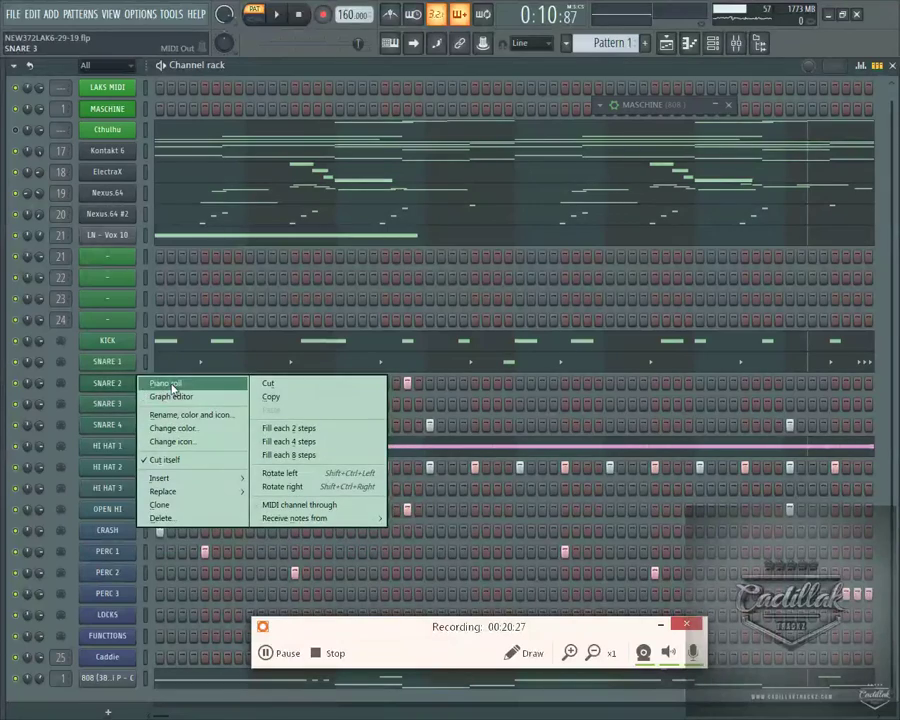
click(171, 387)
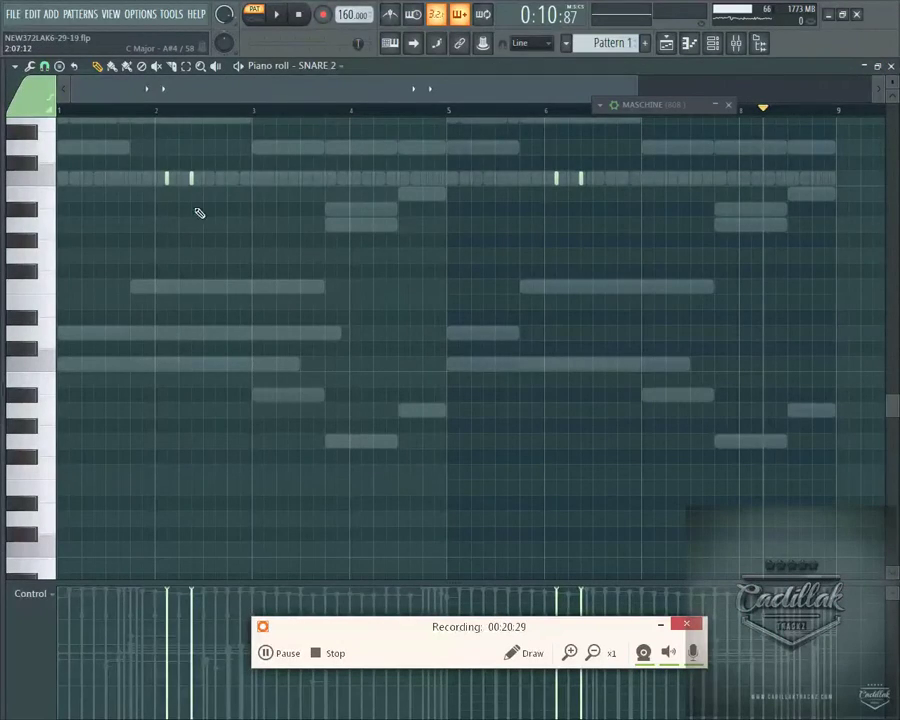
key(ctrl+a)
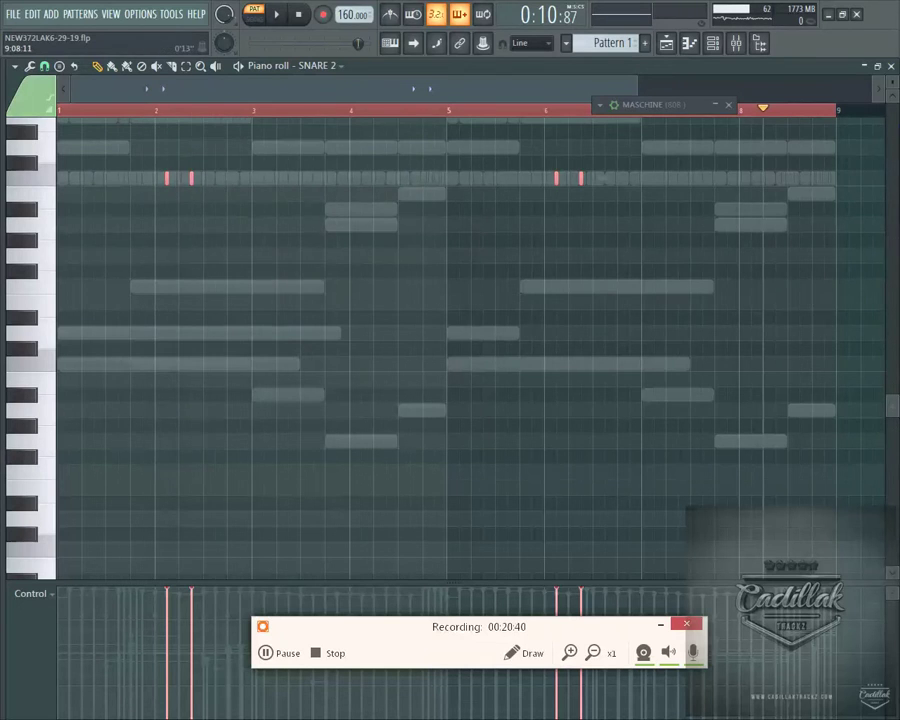
click(877, 67)
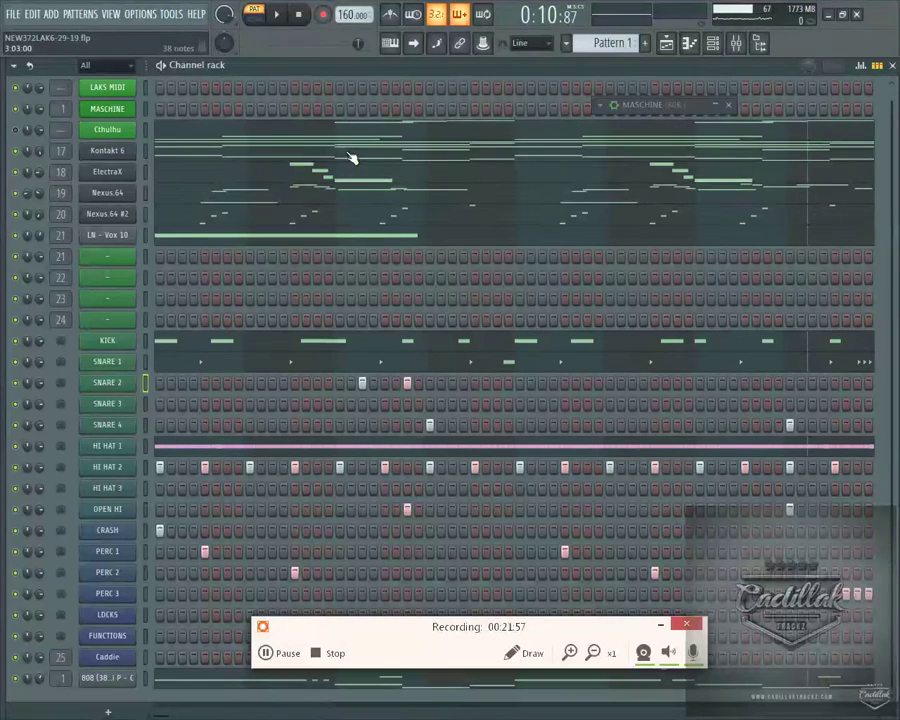
Play Pattern 1 from the start and stop playback.
click(275, 16)
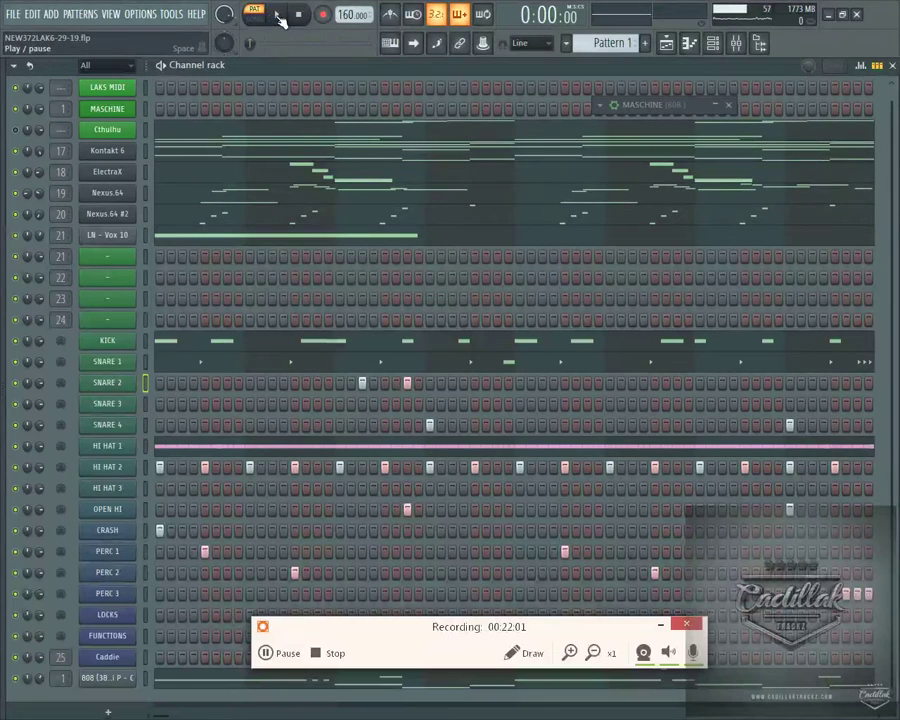
click(276, 17)
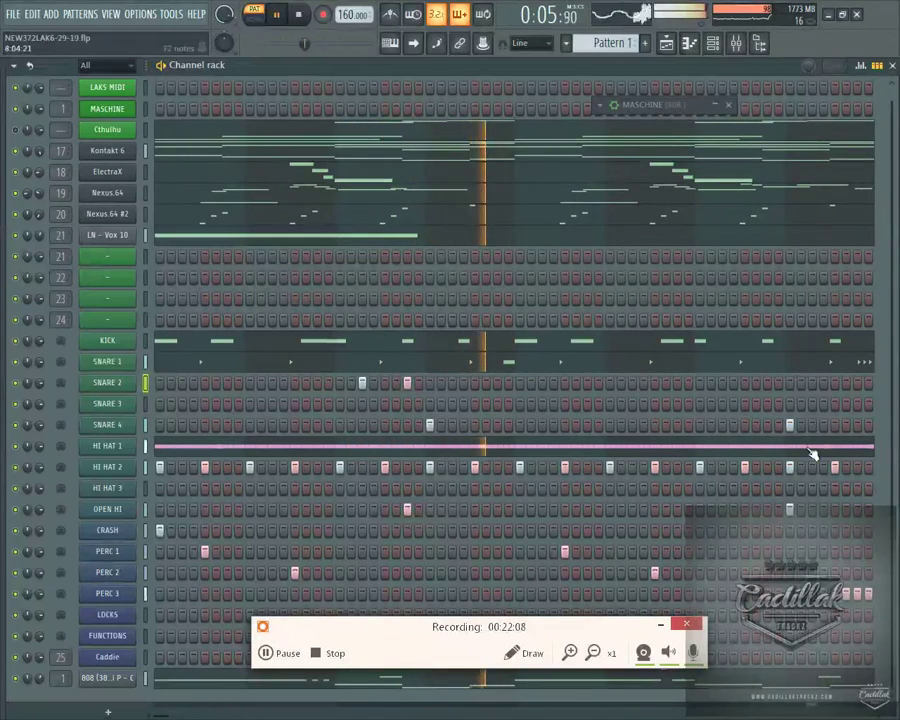
click(300, 15)
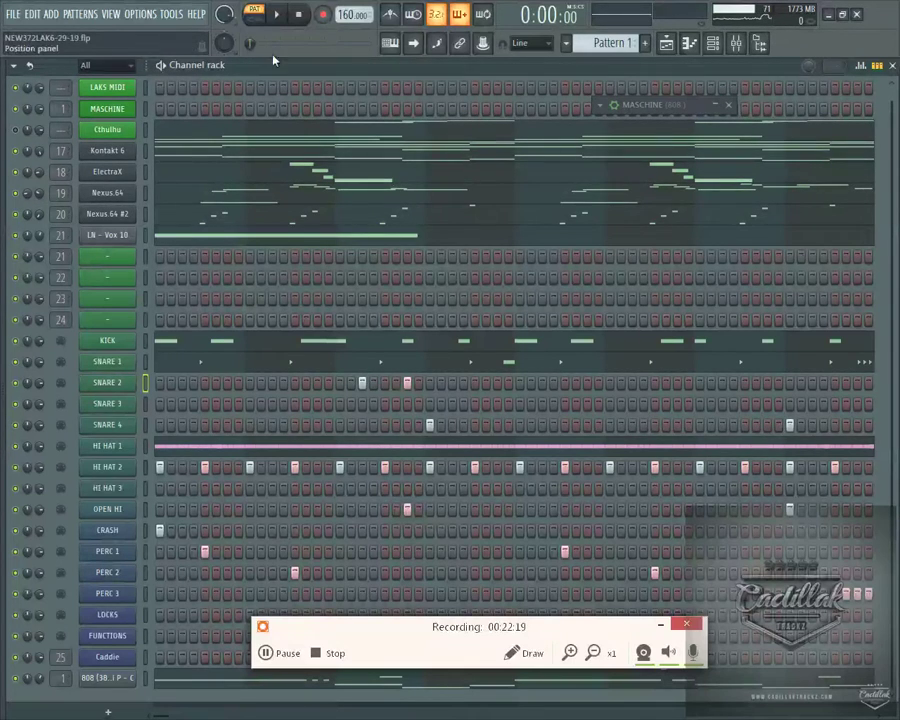
Review the available input/output devices in the audio settings, keep the current device, and close the settings.
click(140, 13)
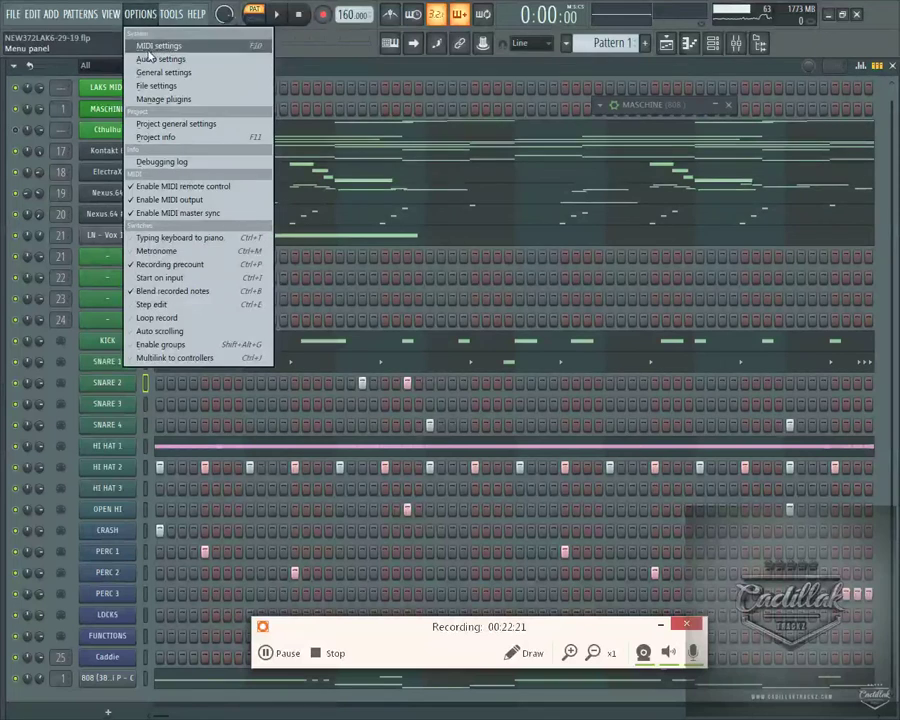
click(160, 58)
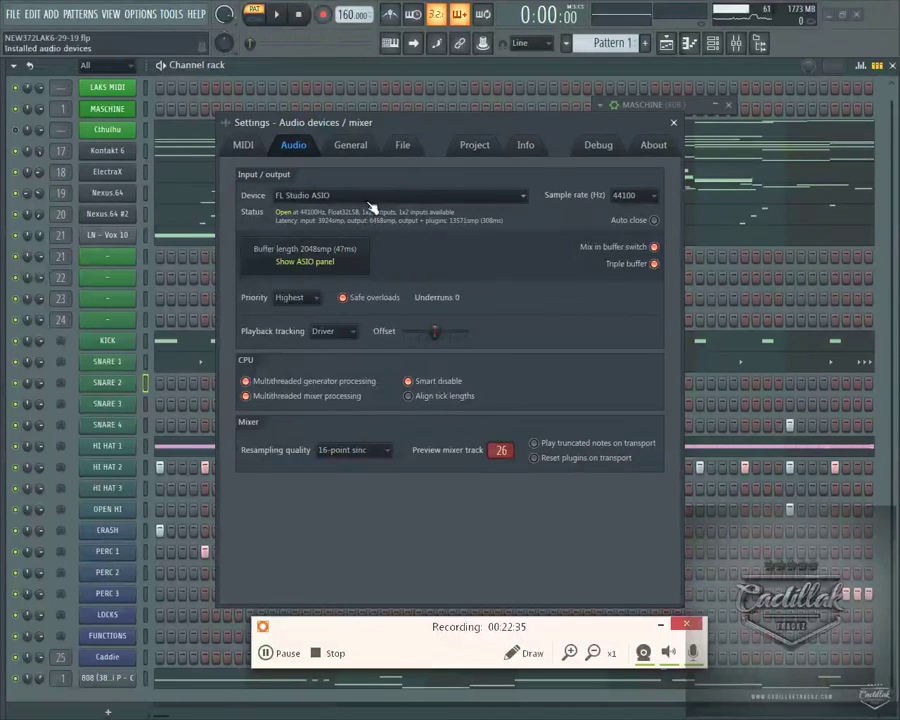
click(466, 197)
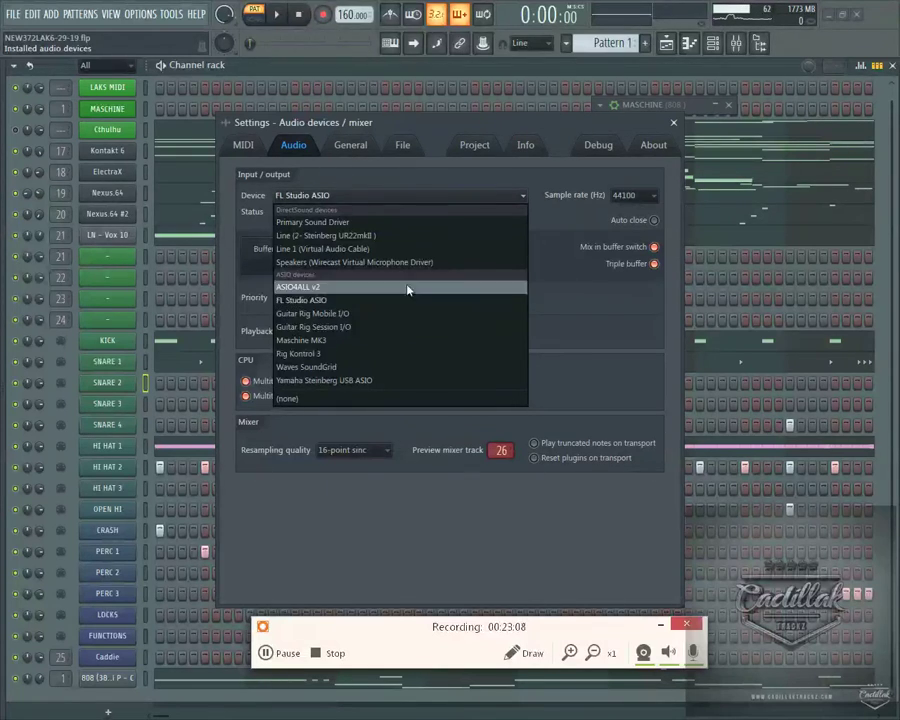
click(369, 137)
click(673, 122)
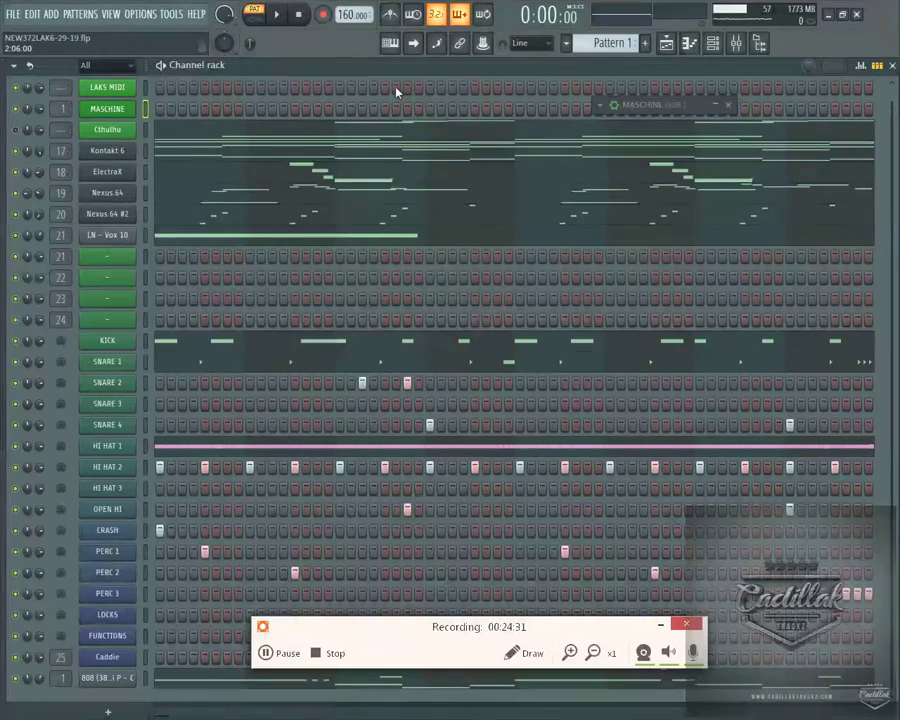
Save the project, and save it again as a new version.
double_click(722, 70)
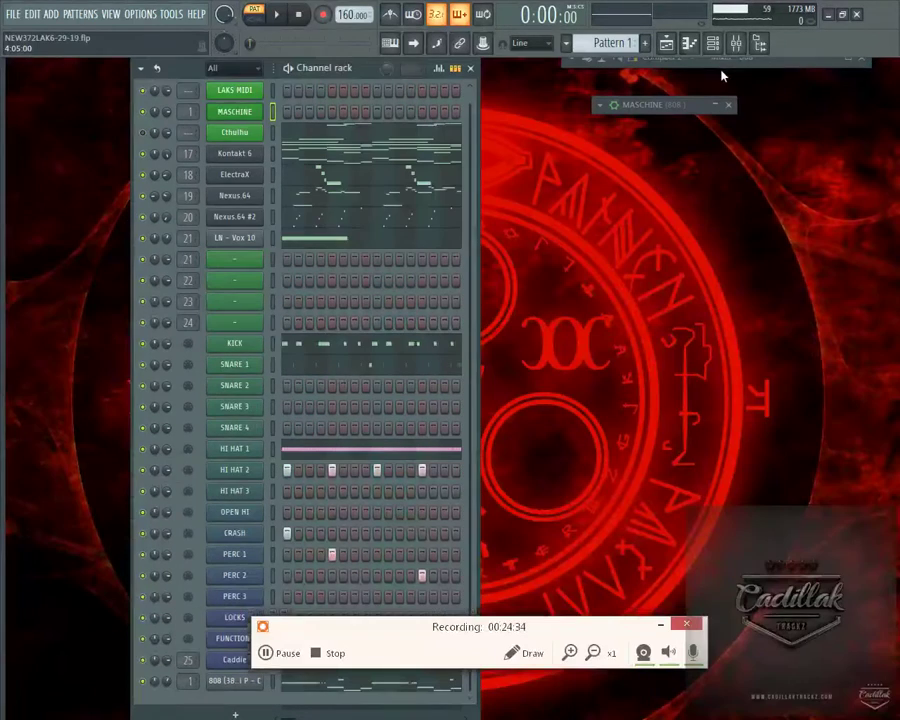
double_click(365, 67)
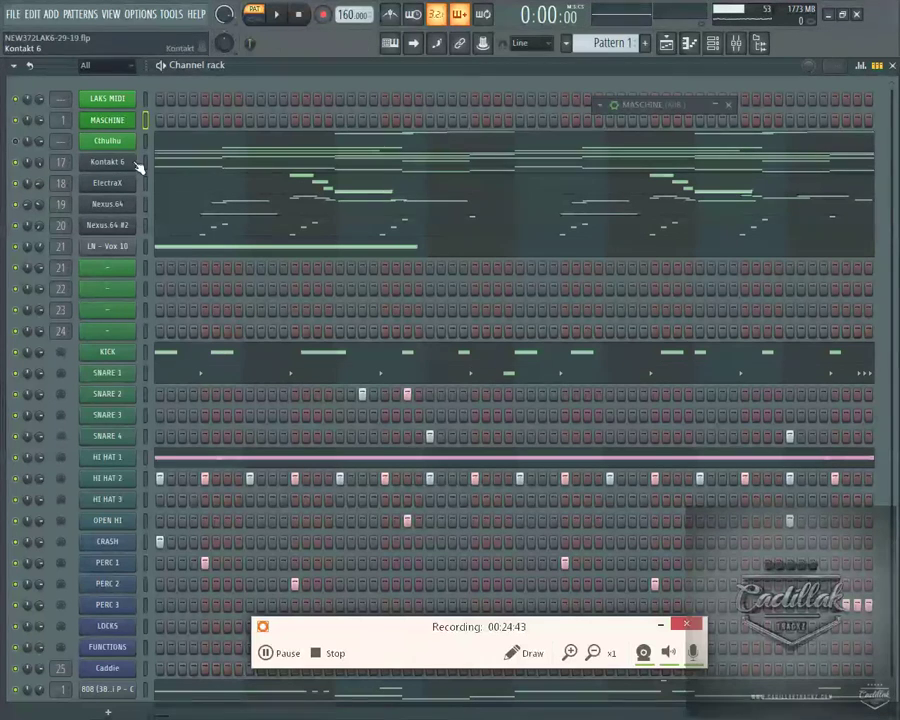
click(12, 14)
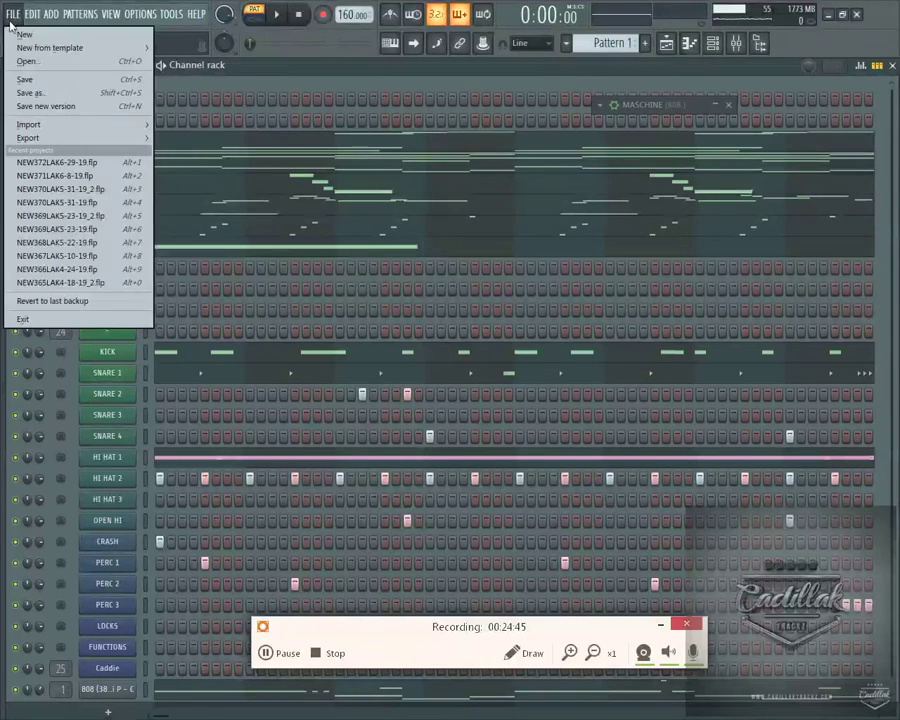
click(39, 82)
click(16, 14)
click(23, 82)
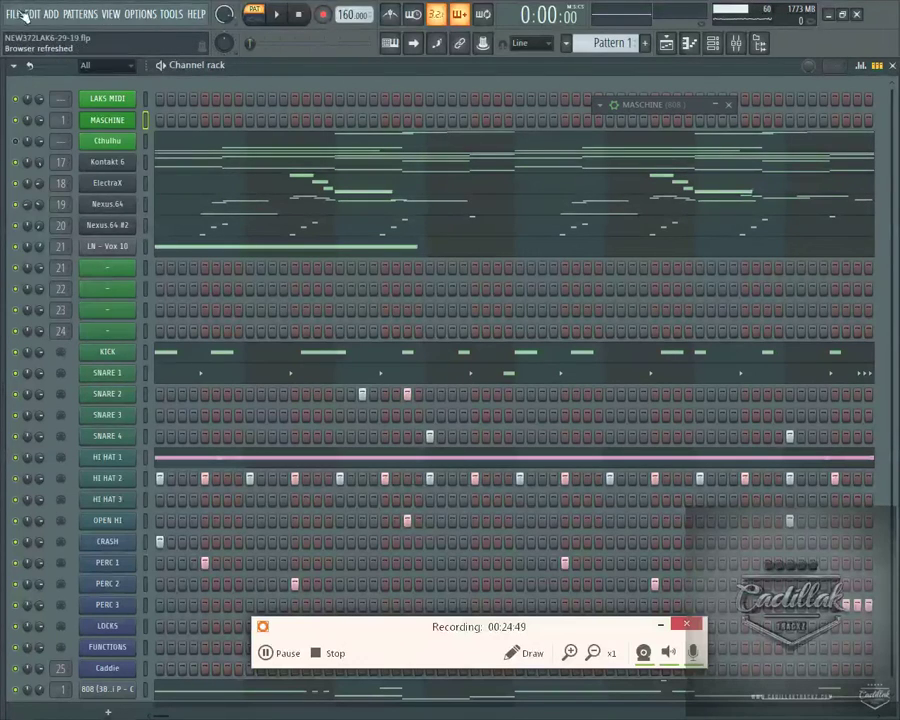
click(14, 14)
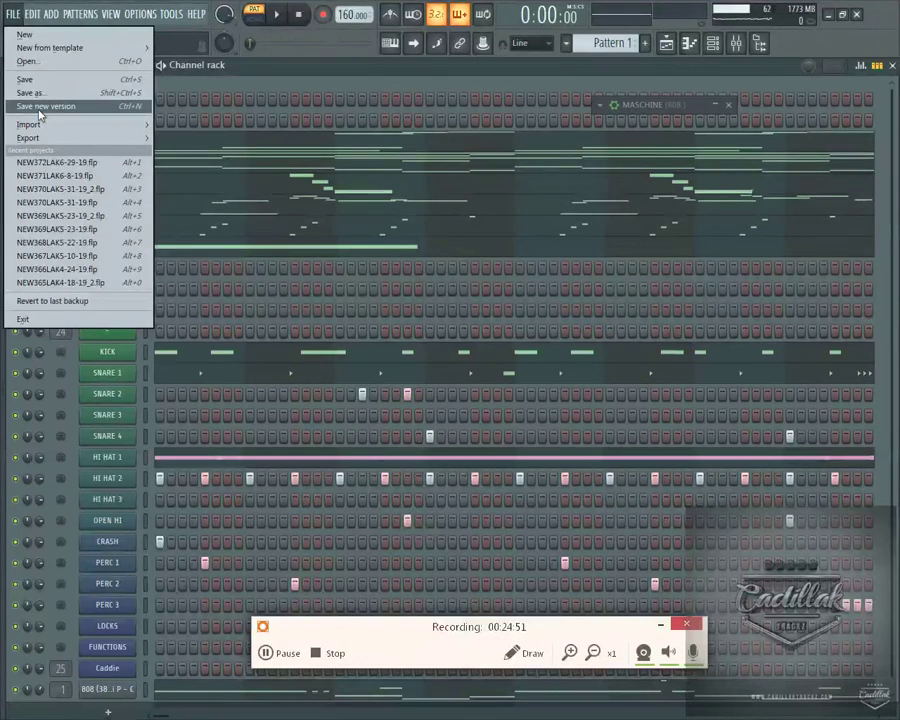
click(40, 109)
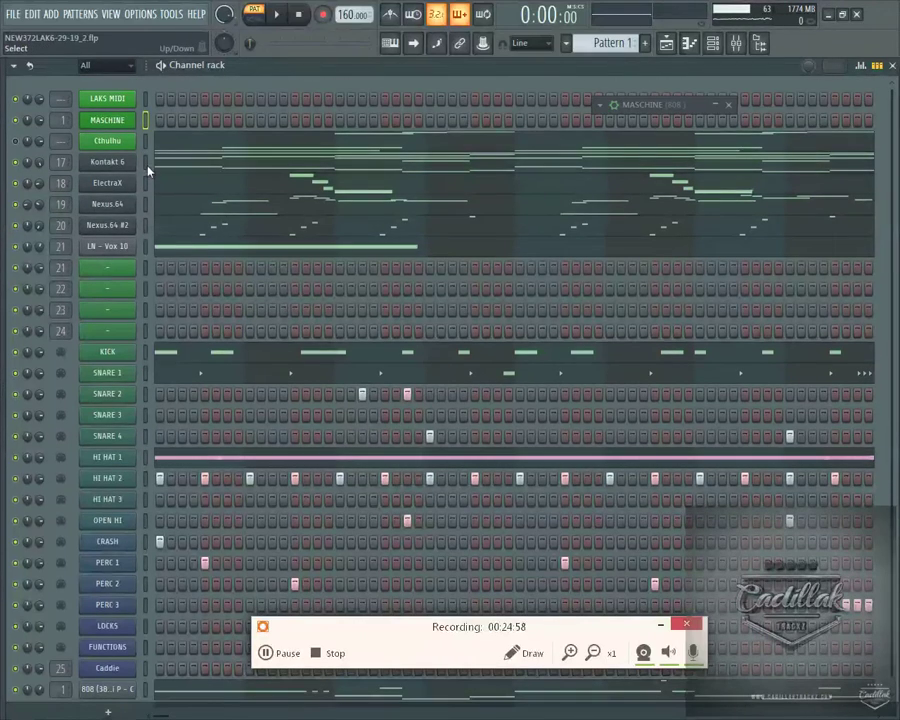
Rename the Kontakt 6 channel as LAK PIANO.
right_click(146, 160)
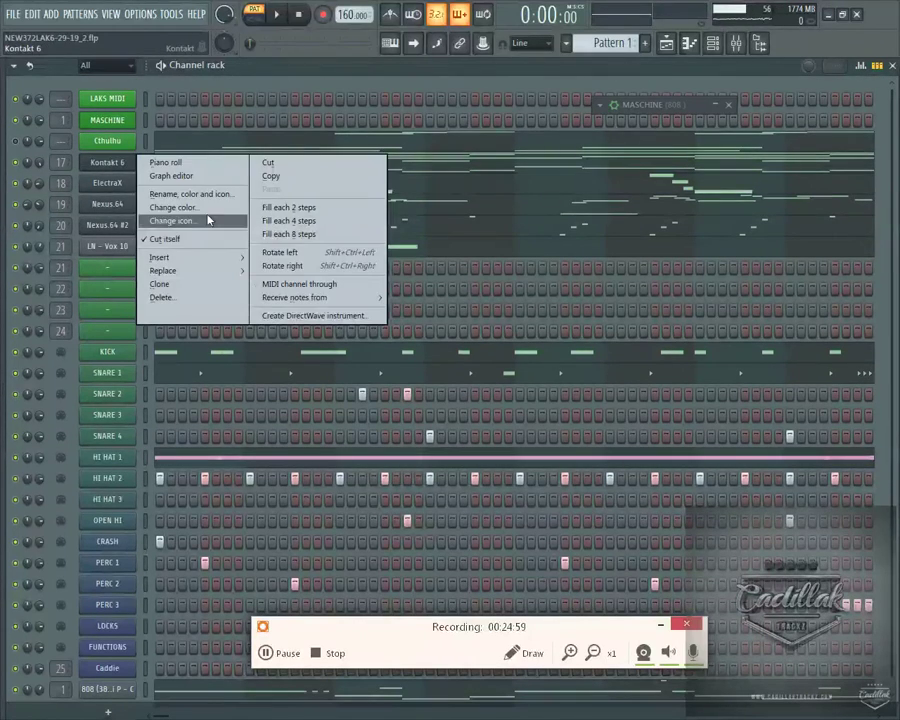
click(206, 194)
text(lak piano)
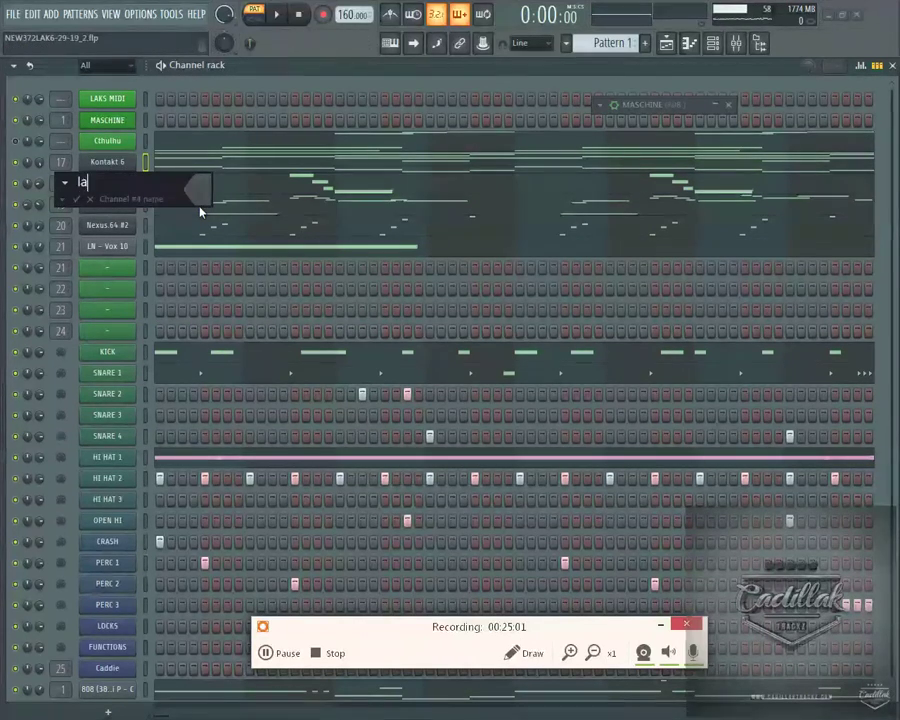
key(BackSpace)
key(BackSpace)
key(BackSpace)
key(BackSpace)
key(BackSpace)
key(BackSpace)
key(BackSpace)
key(BackSpace)
key(BackSpace)
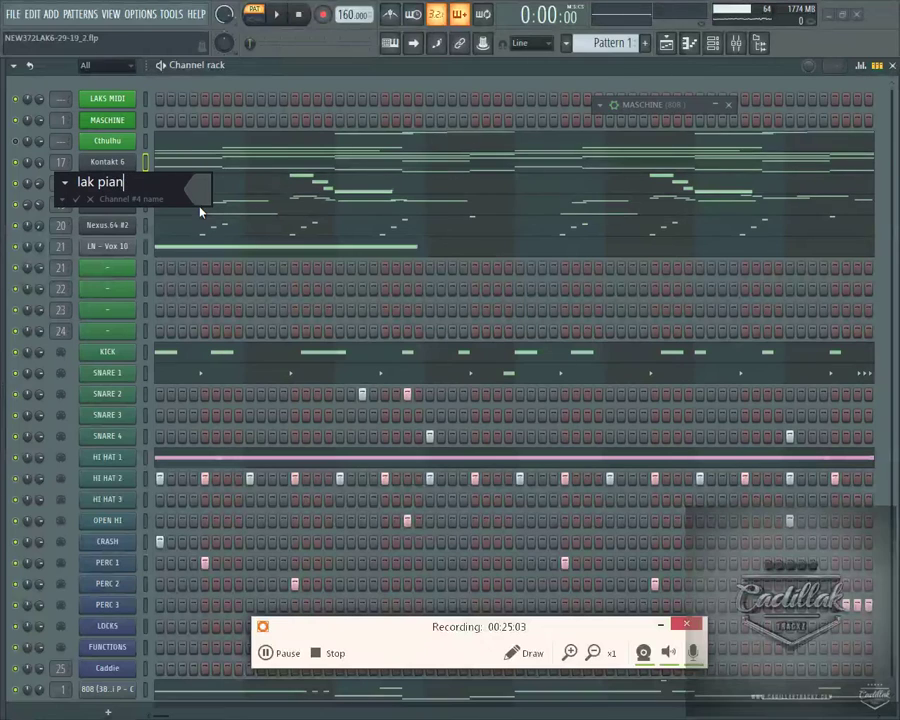
text(LAK PIANO)
key(Return)
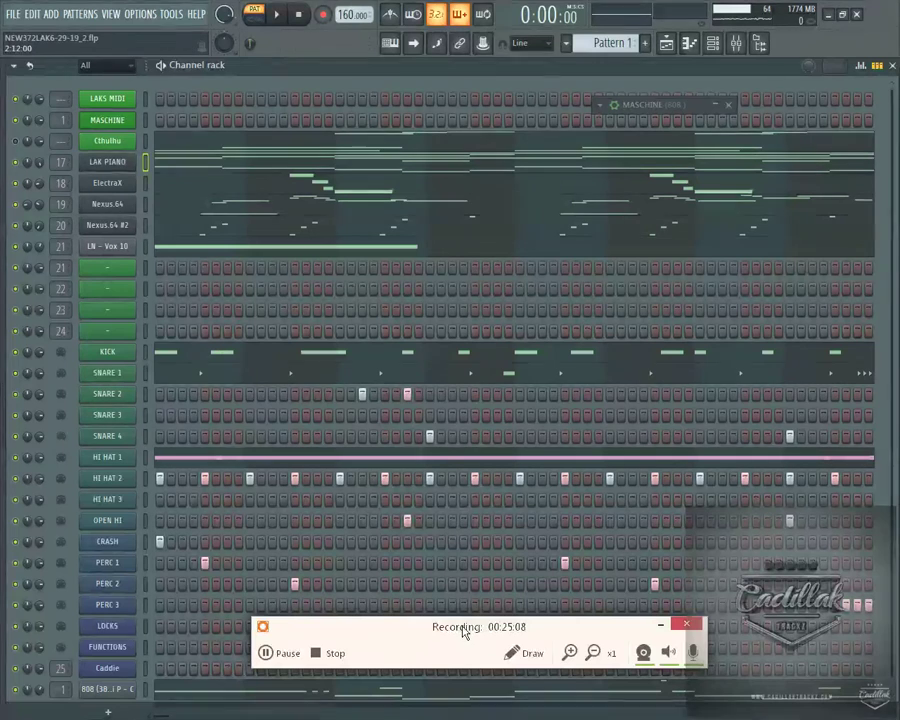
Rename the ElectraX channel as LEAD1.
right_click(130, 182)
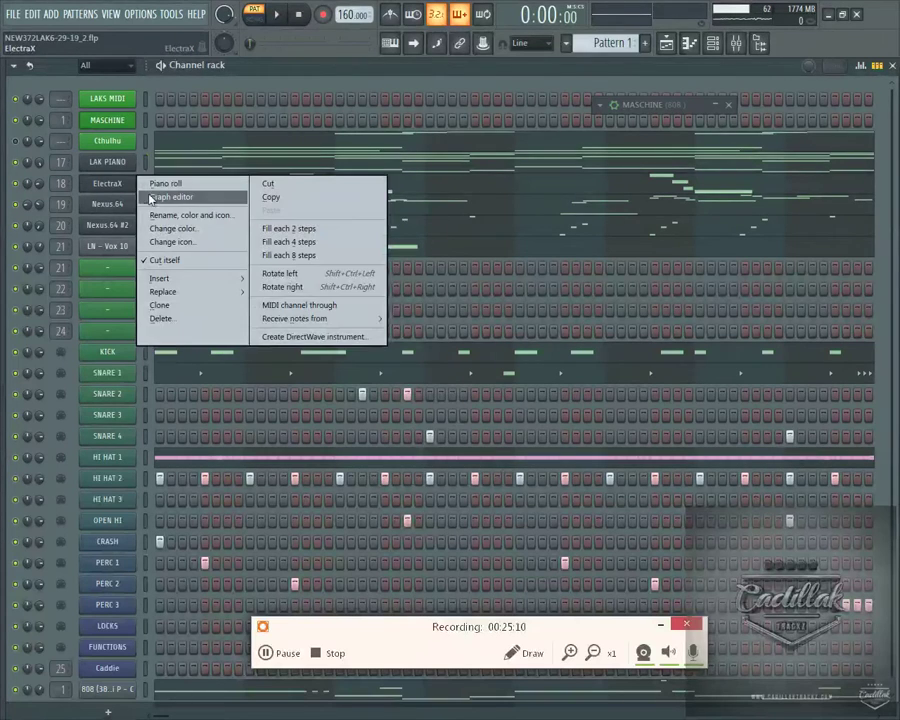
click(155, 214)
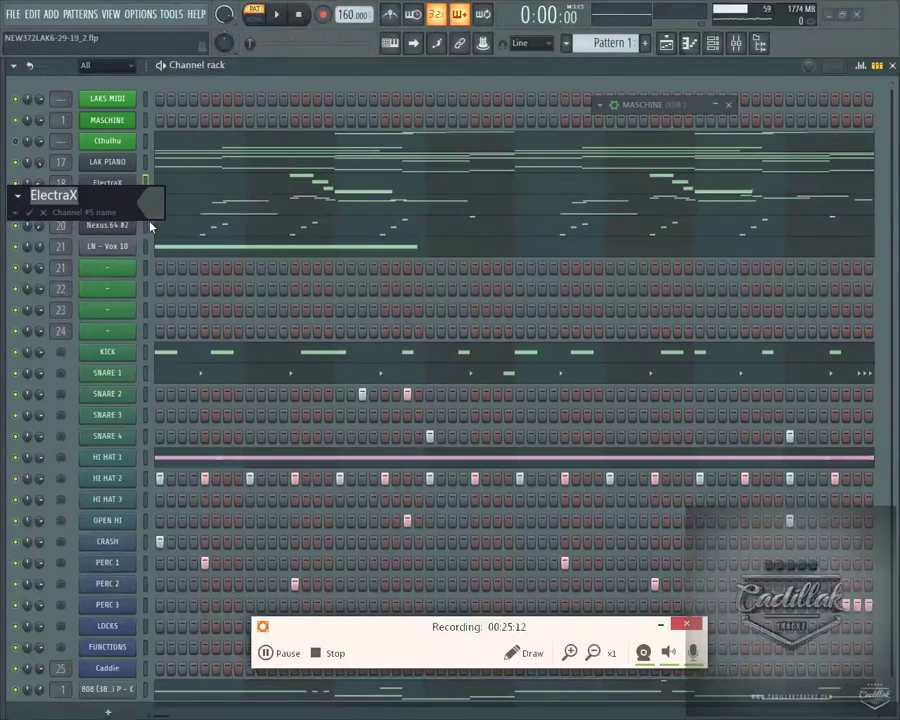
text(LEAD1)
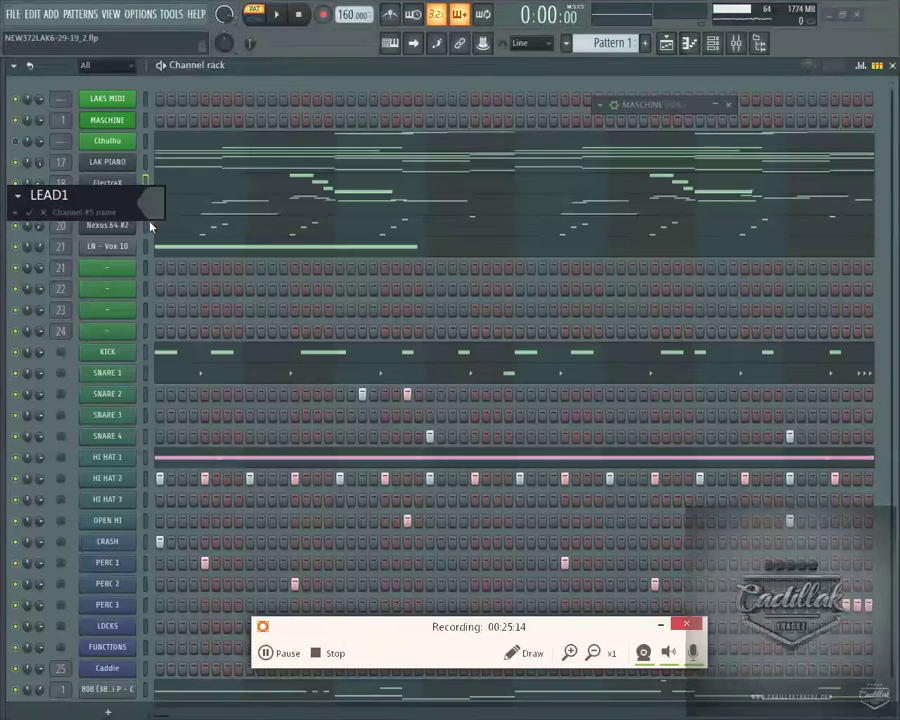
key(Return)
Rename the Nexus.64 channel on mixer track 19 as LAK PIANO2.
right_click(133, 204)
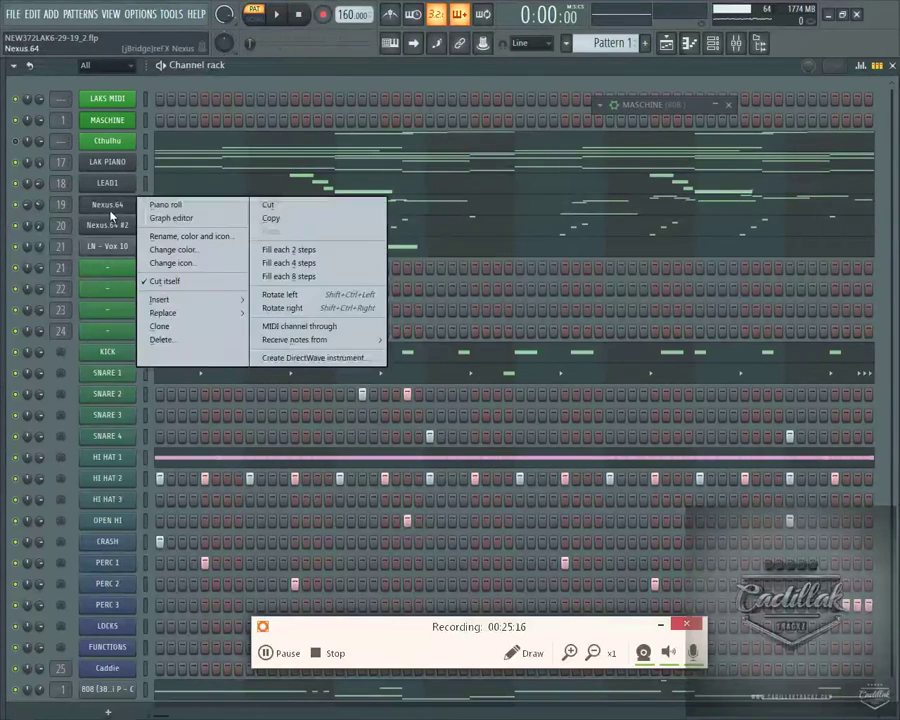
click(168, 237)
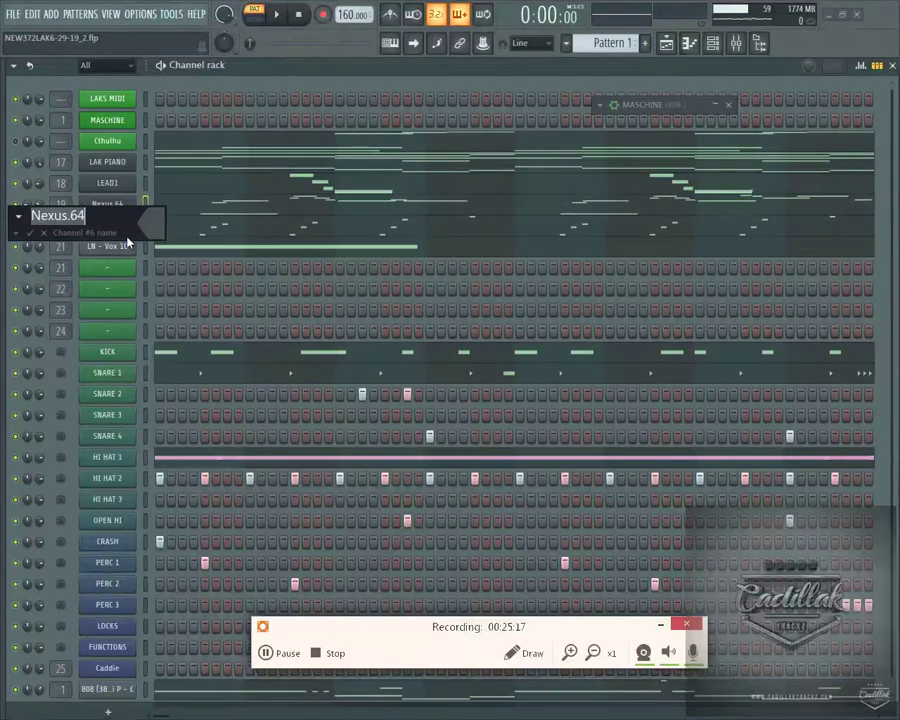
text(LAK PIANO2)
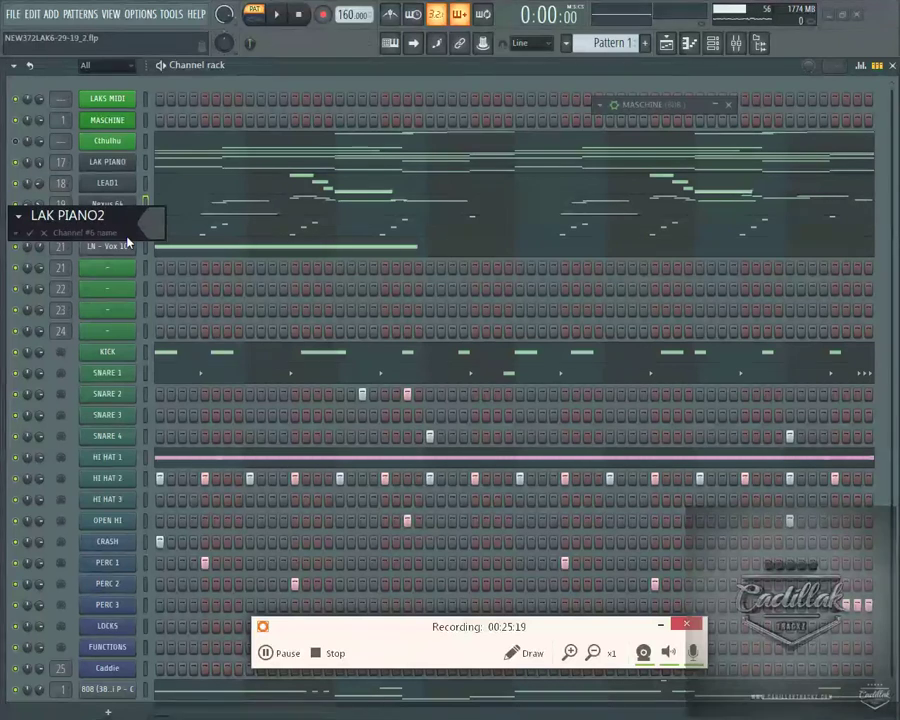
key(Return)
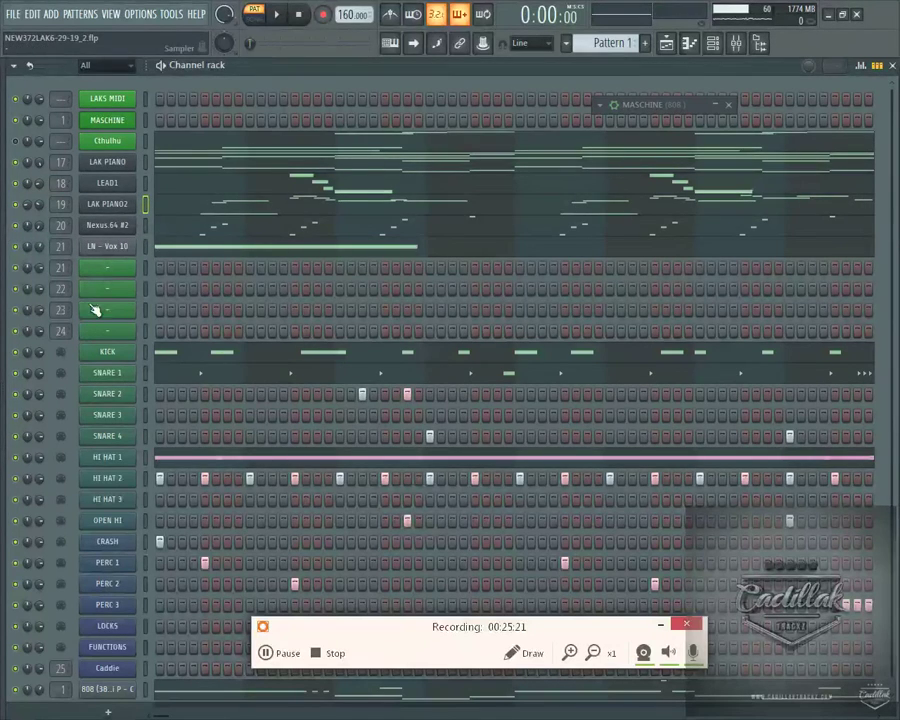
Rename the Nexus.64 #2 channel on mixer track 20 as LAK GUITAR.
right_click(115, 226)
click(151, 259)
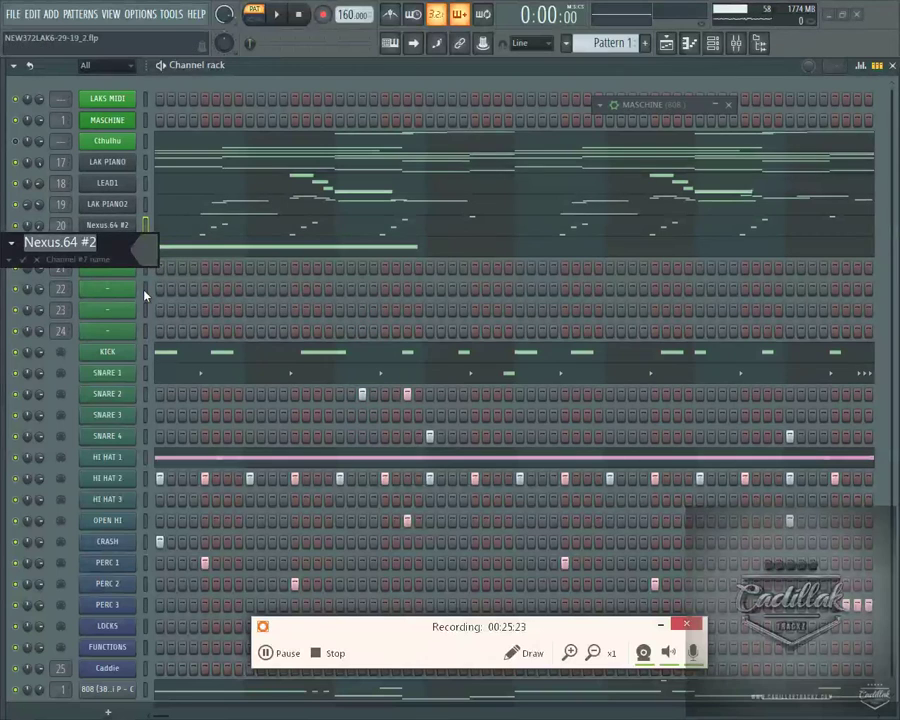
text(LAK GUITAR)
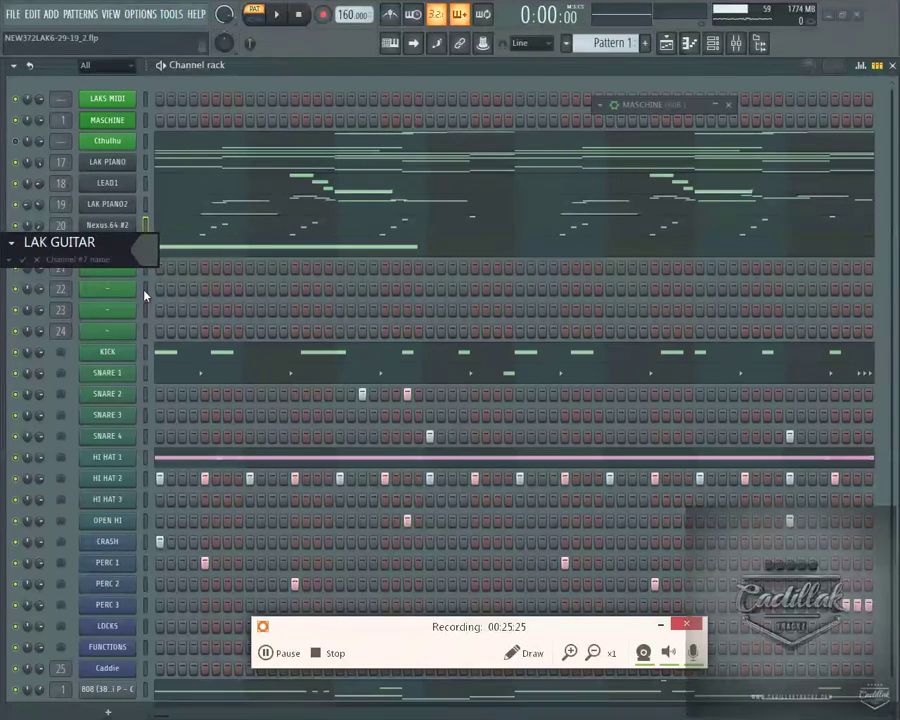
key(Return)
Add the LAK prefix to the LEAD1 channel so its name reads LAK LEAD1.
right_click(112, 183)
click(140, 210)
key(Home)
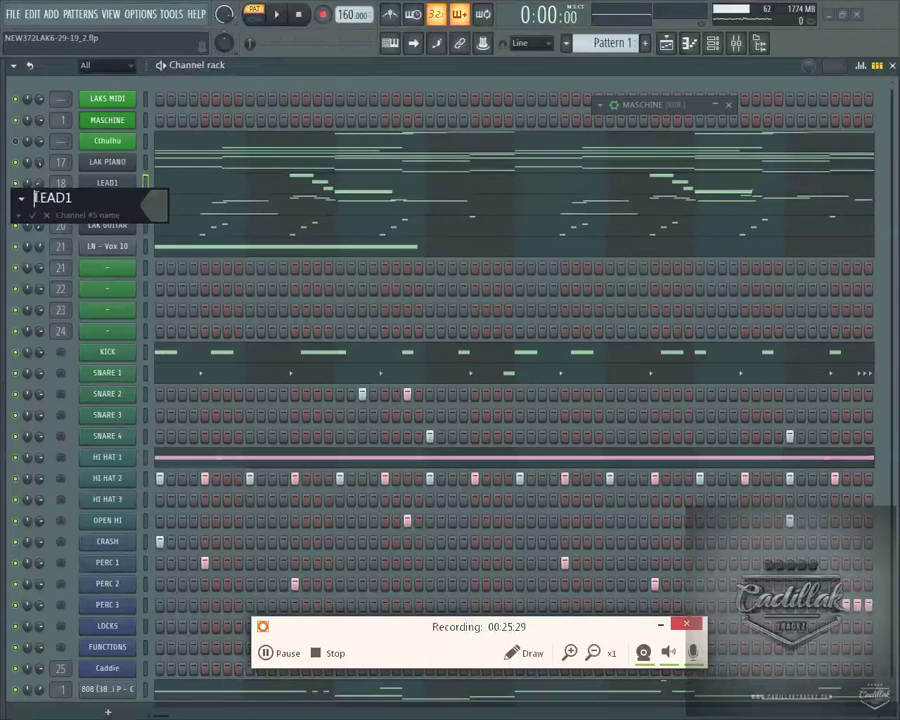
text(LAK)
key(Return)
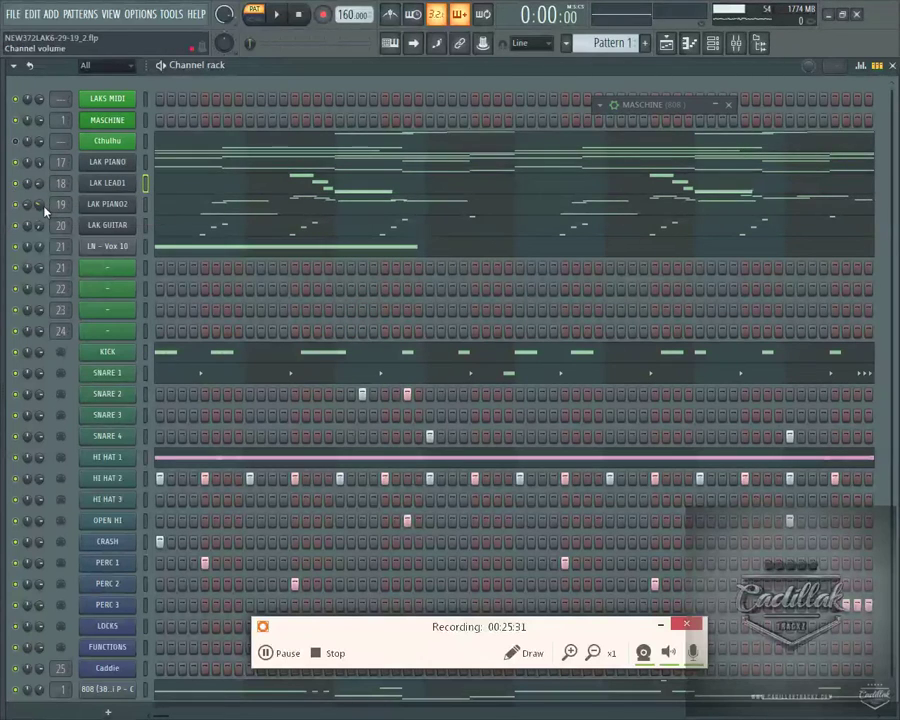
Rename the LN - Vox 10 channel as LAK VOX.
drag(145, 162, 145, 229)
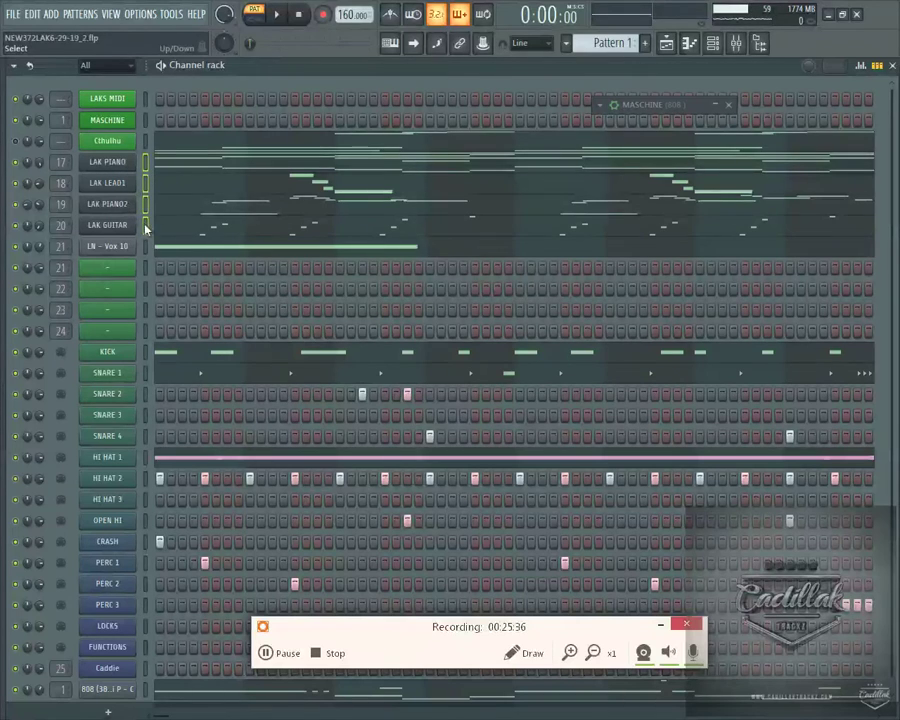
right_click(132, 246)
click(170, 290)
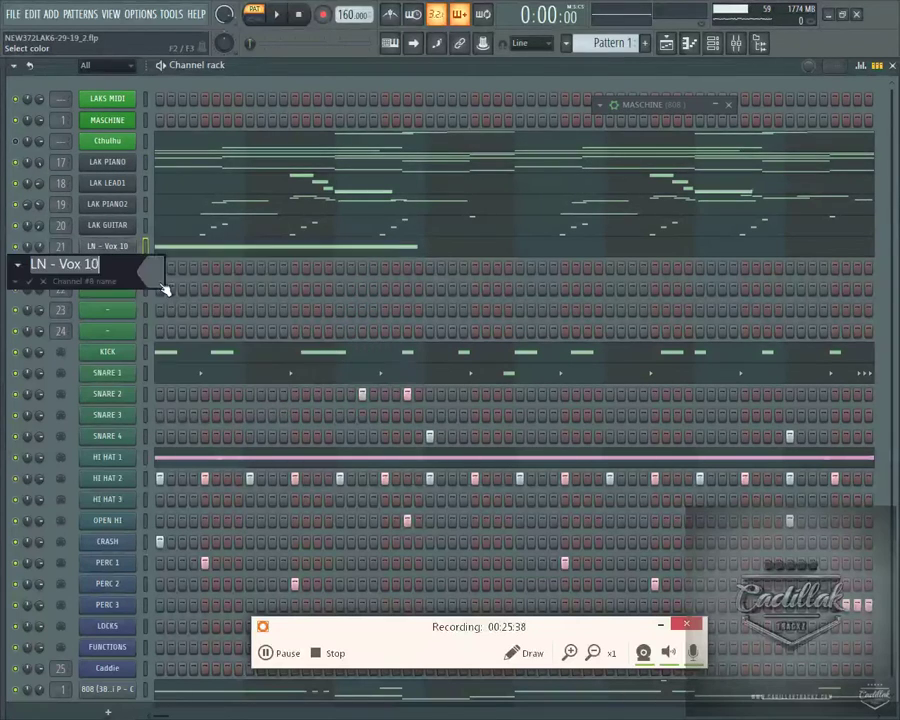
text(LAK VOX)
key(Return)
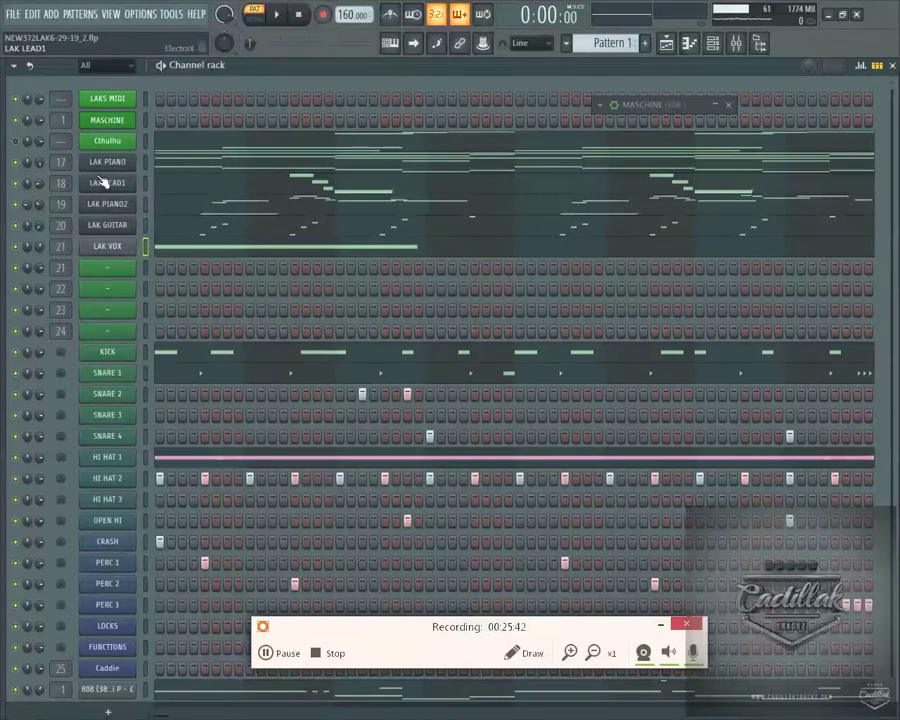
Select the five LAK channels from LAK PIANO to LAK VOX and route them to consecutive mixer tracks starting from Insert 17.
drag(148, 167, 148, 240)
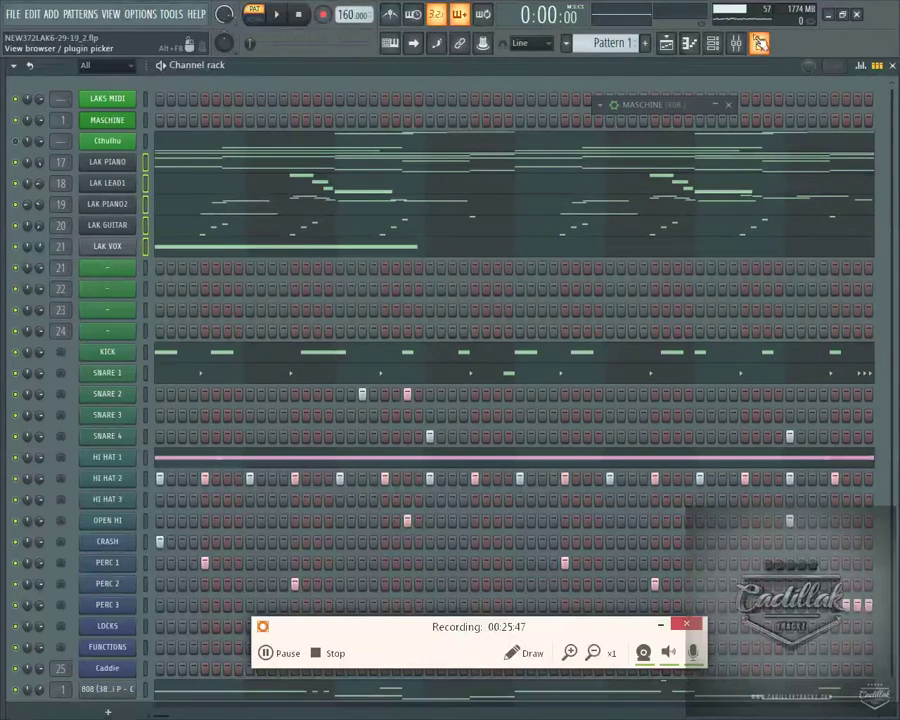
click(740, 46)
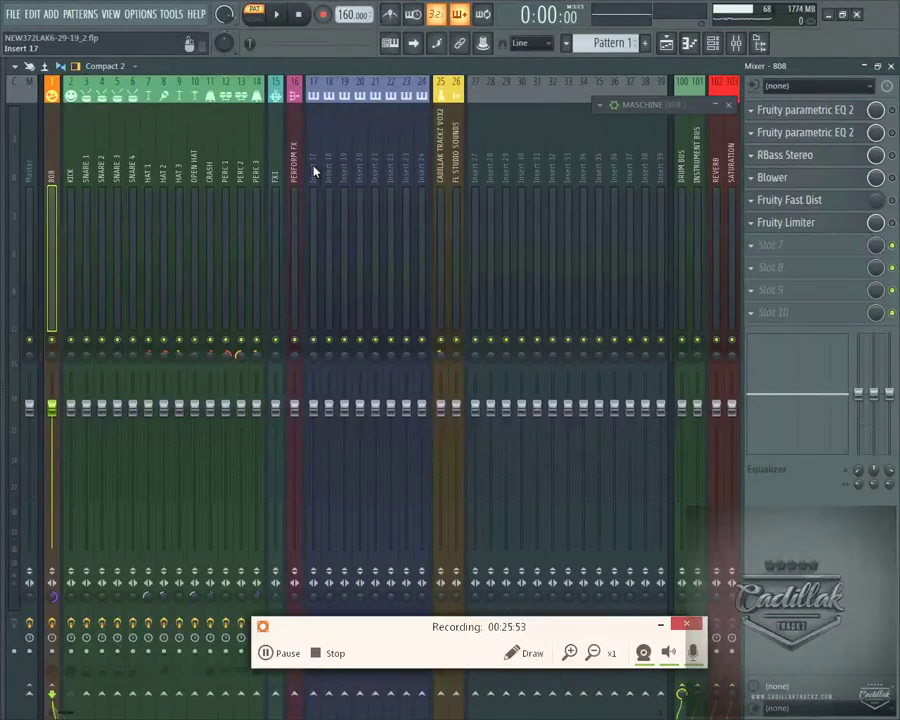
click(314, 172)
right_click(314, 172)
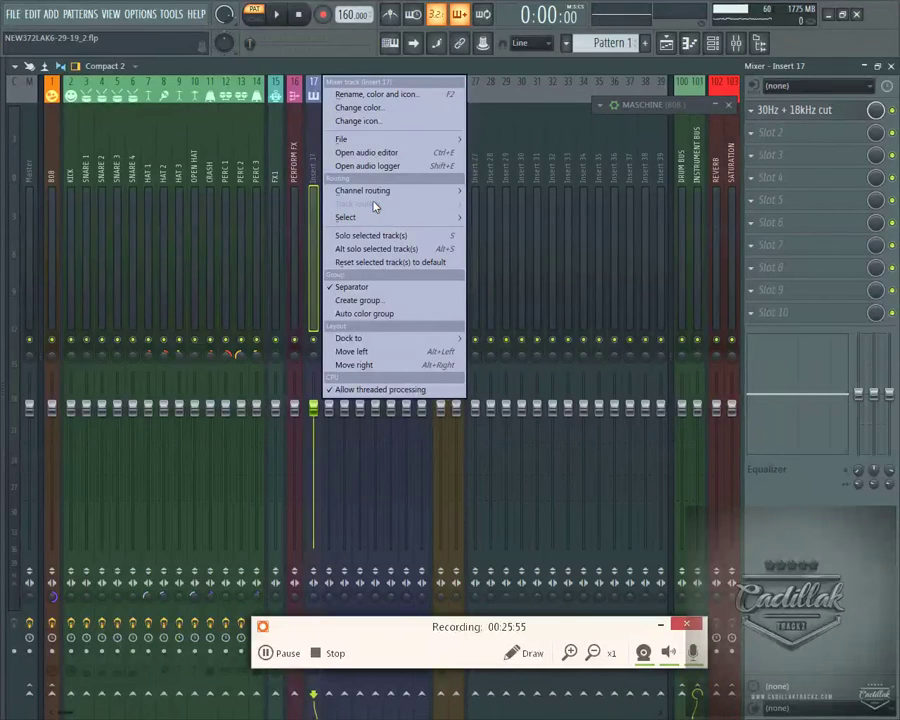
mouse_move(438, 191)
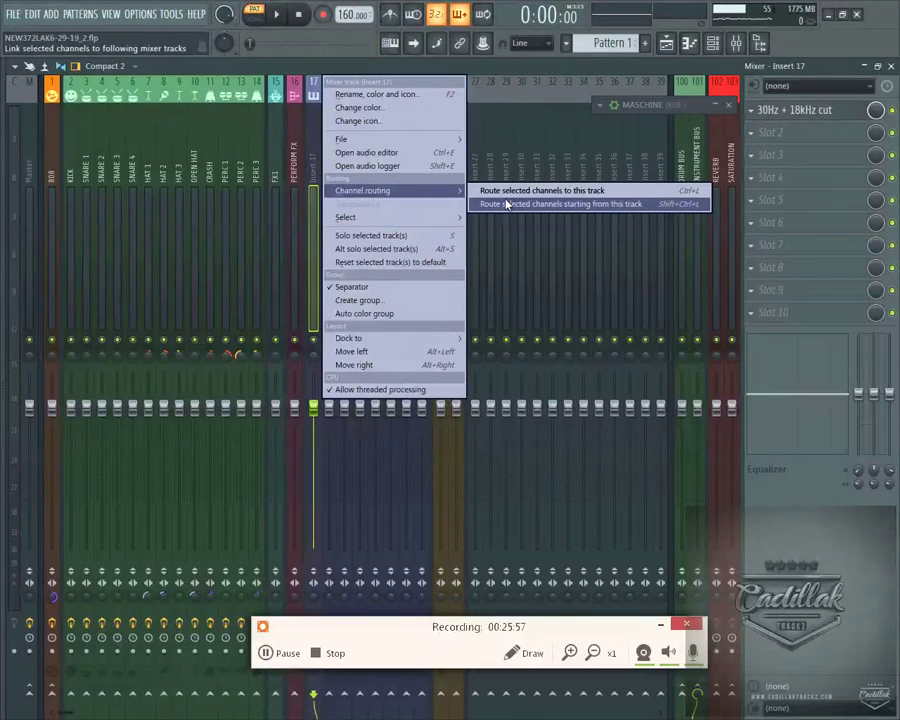
click(505, 203)
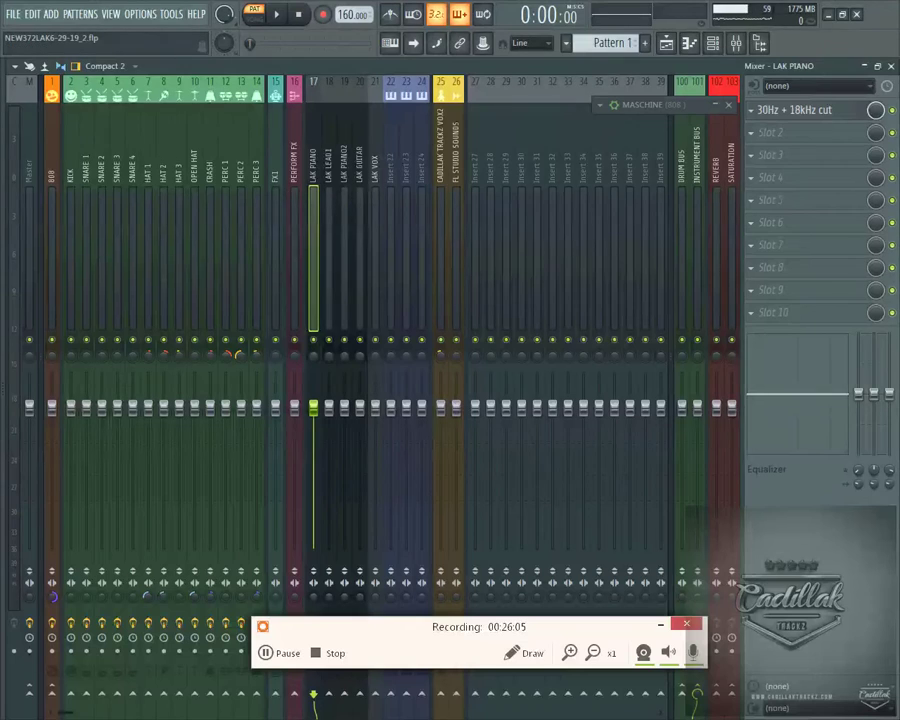
Look over the empty playlist, the channel rack and the newly routed LAK tracks in the mixer.
click(735, 42)
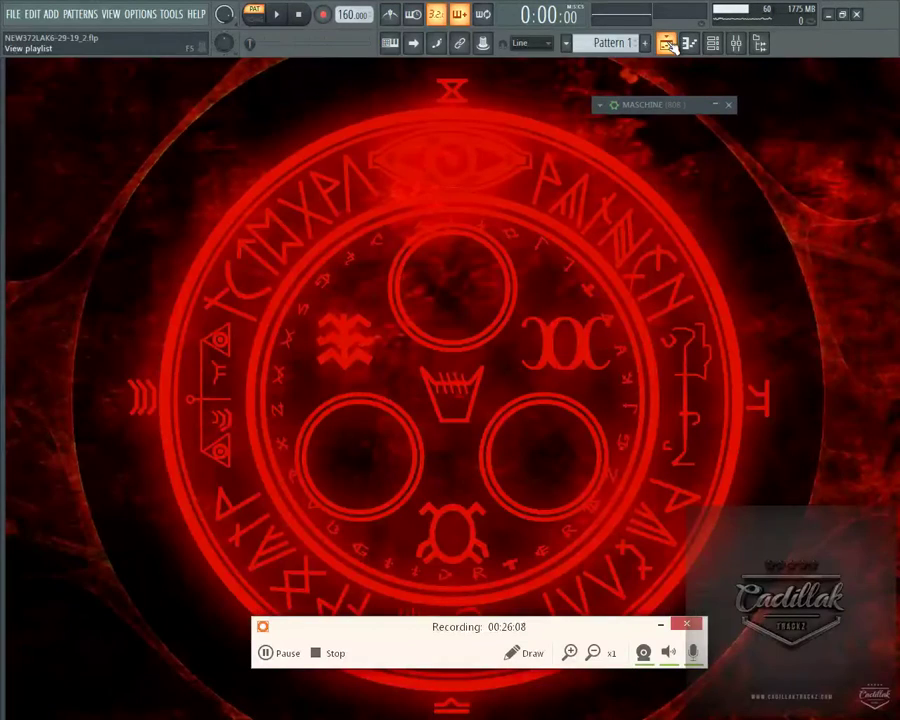
click(665, 42)
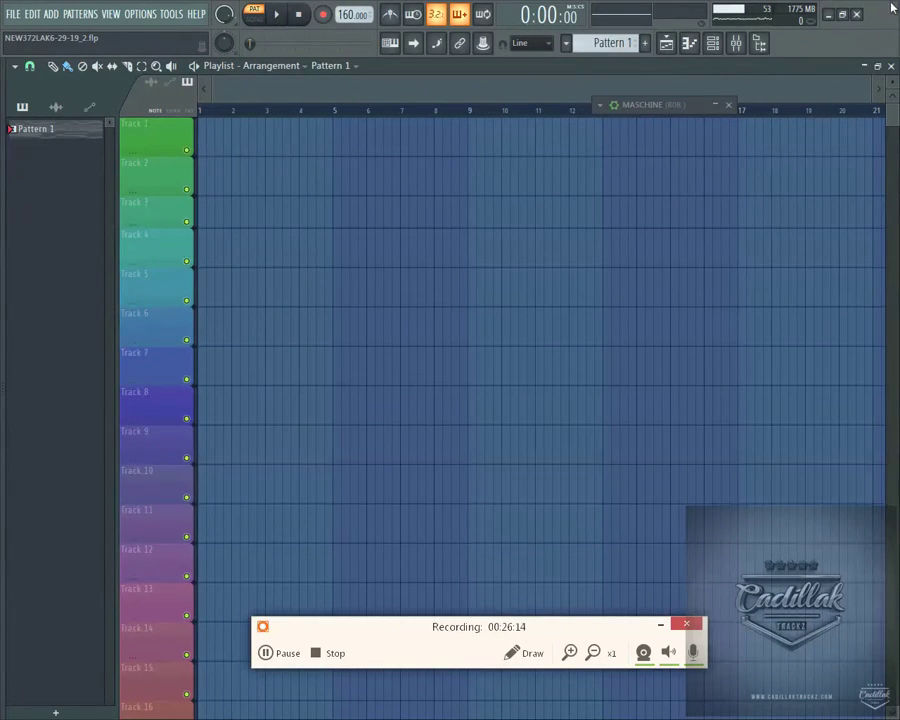
click(877, 65)
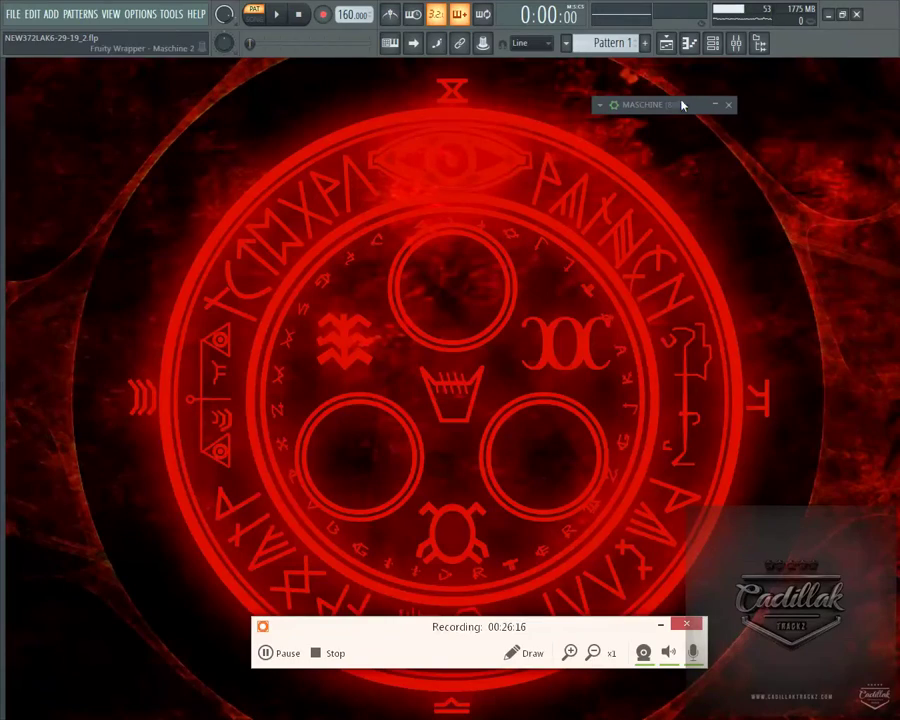
click(670, 50)
click(720, 52)
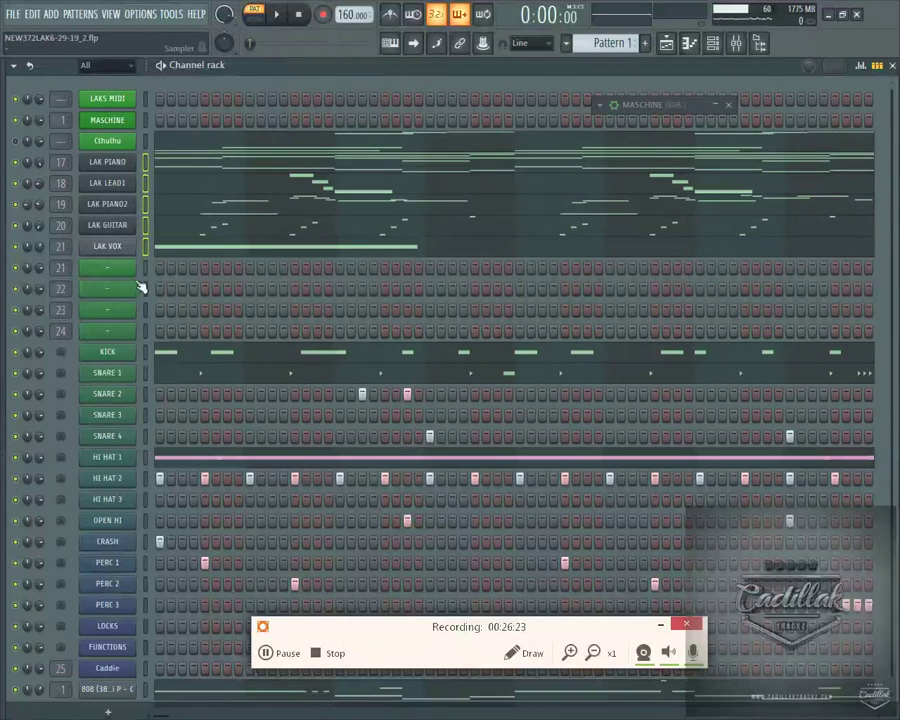
click(666, 42)
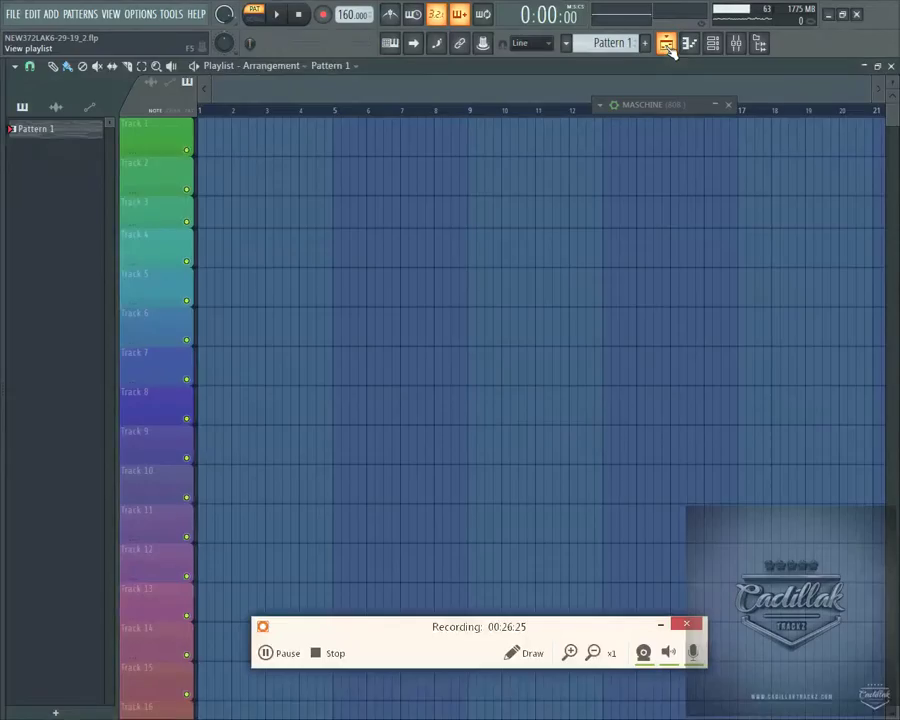
click(712, 42)
click(735, 42)
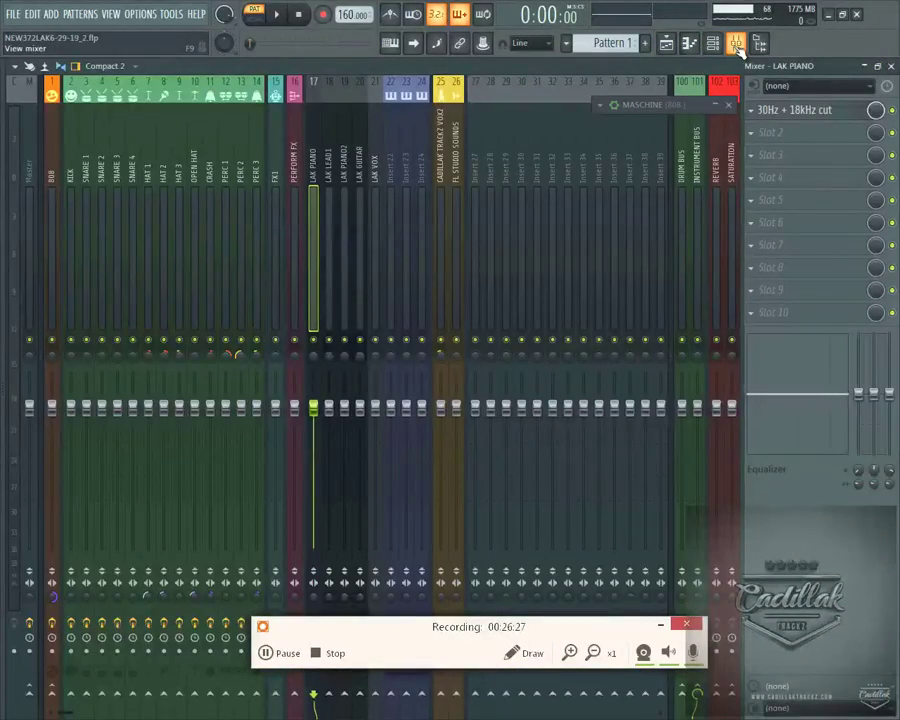
click(736, 44)
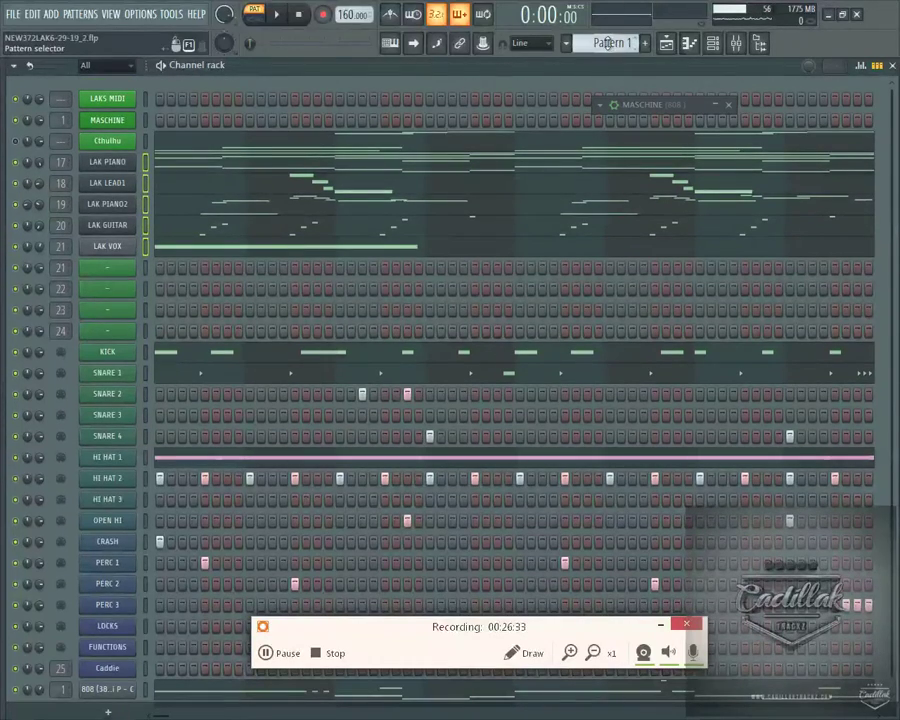
Split Pattern 1 by channel with the playlist in view.
click(667, 42)
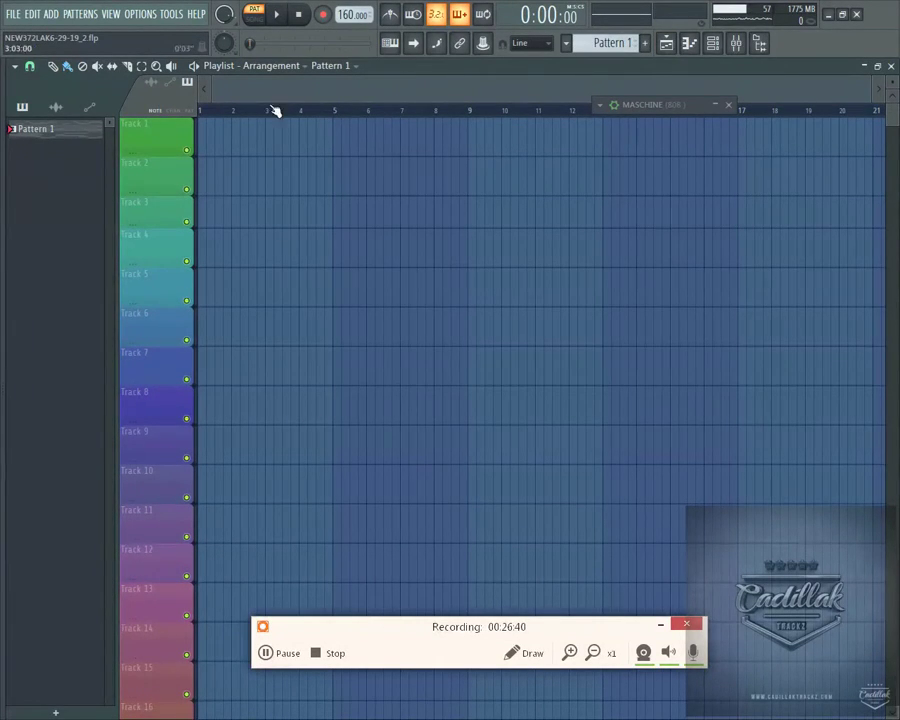
click(610, 42)
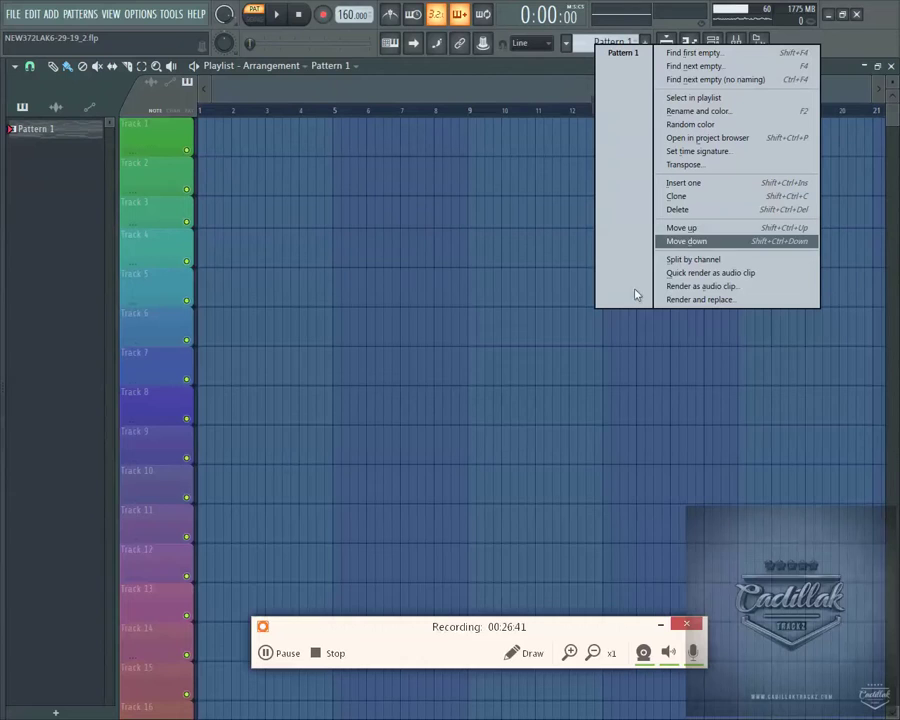
click(718, 262)
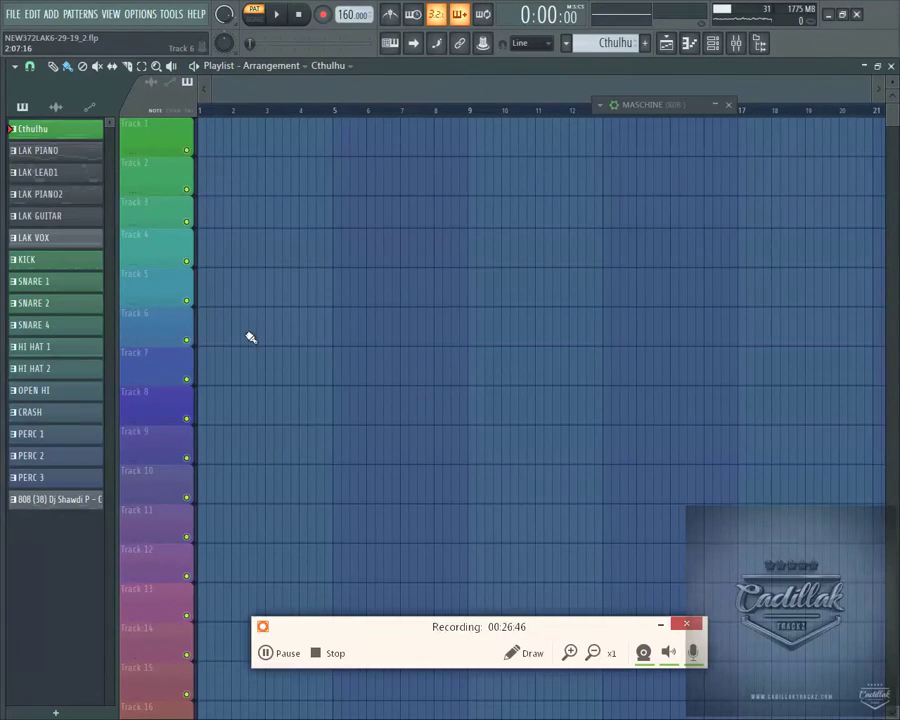
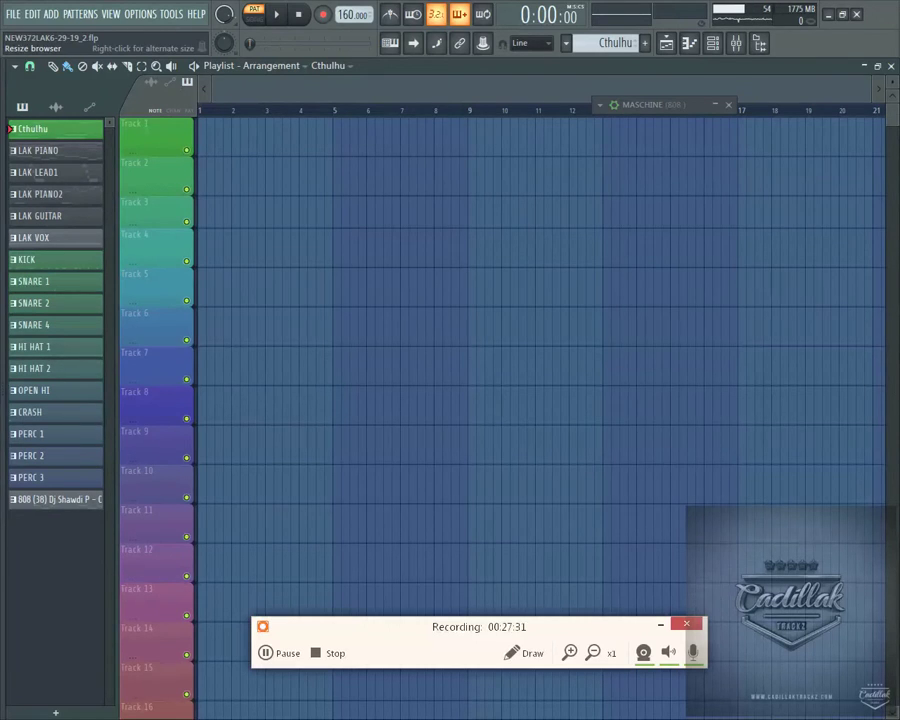
Select all patterns from LAK PIANO through the 808 and place them on playlist tracks 1 to 17 starting at bar 1.
click(80, 153)
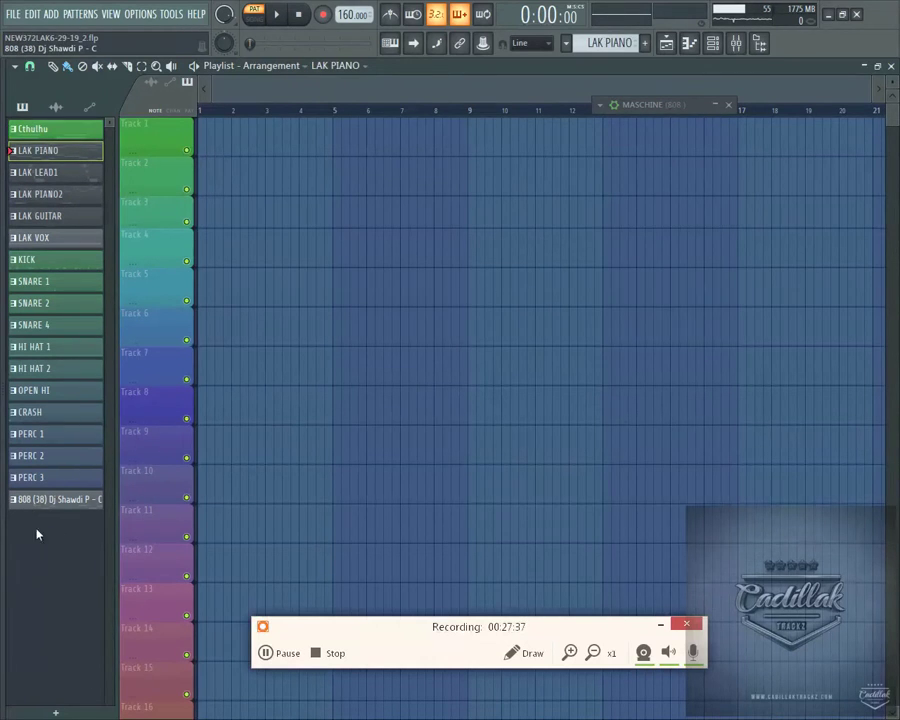
click(83, 503)
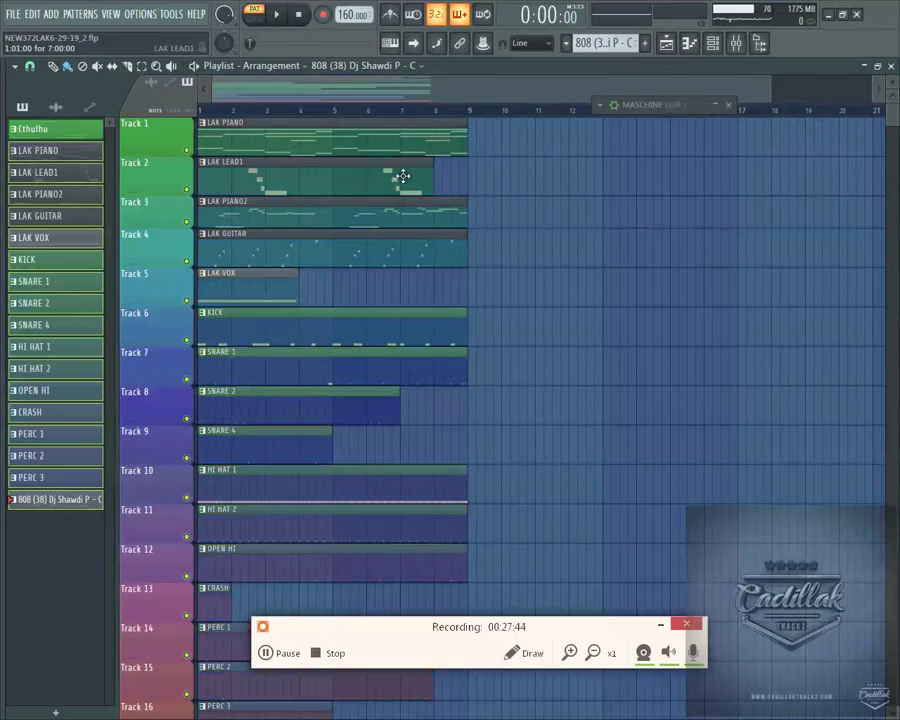
Extend the LAK LEAD1, LAK VOX, SNARE 4 and SNARE 2 clips to the start of bar 9.
drag(430, 169, 467, 174)
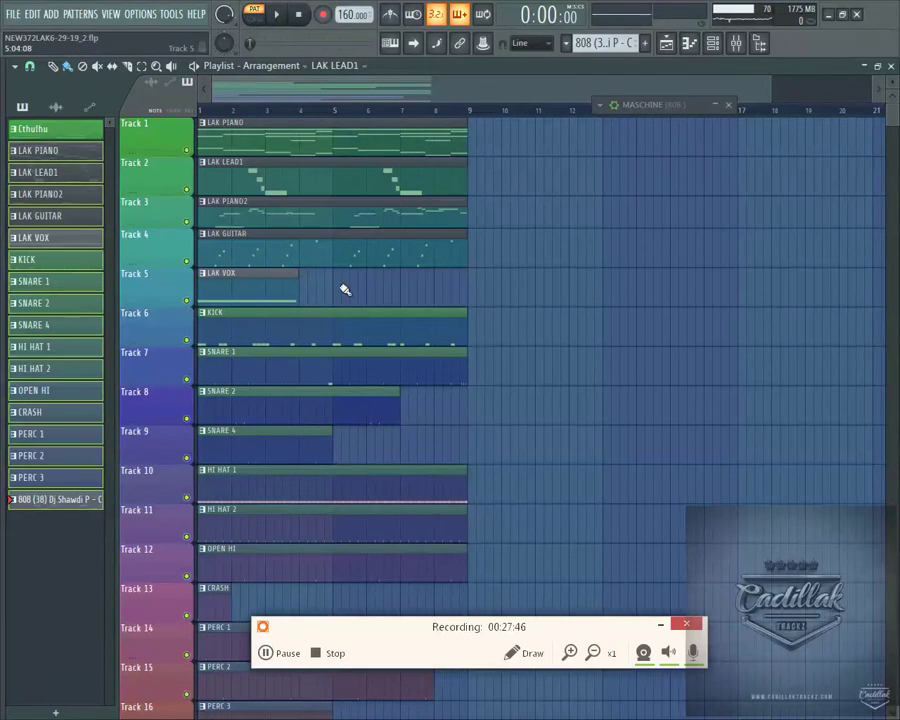
drag(297, 273, 466, 281)
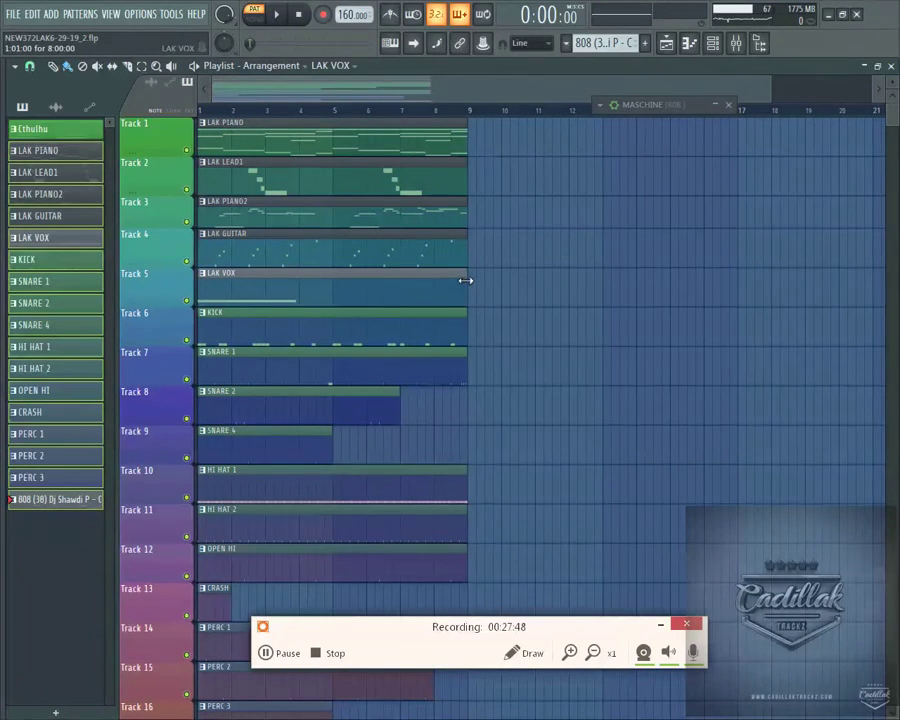
drag(331, 431, 466, 431)
drag(398, 390, 464, 393)
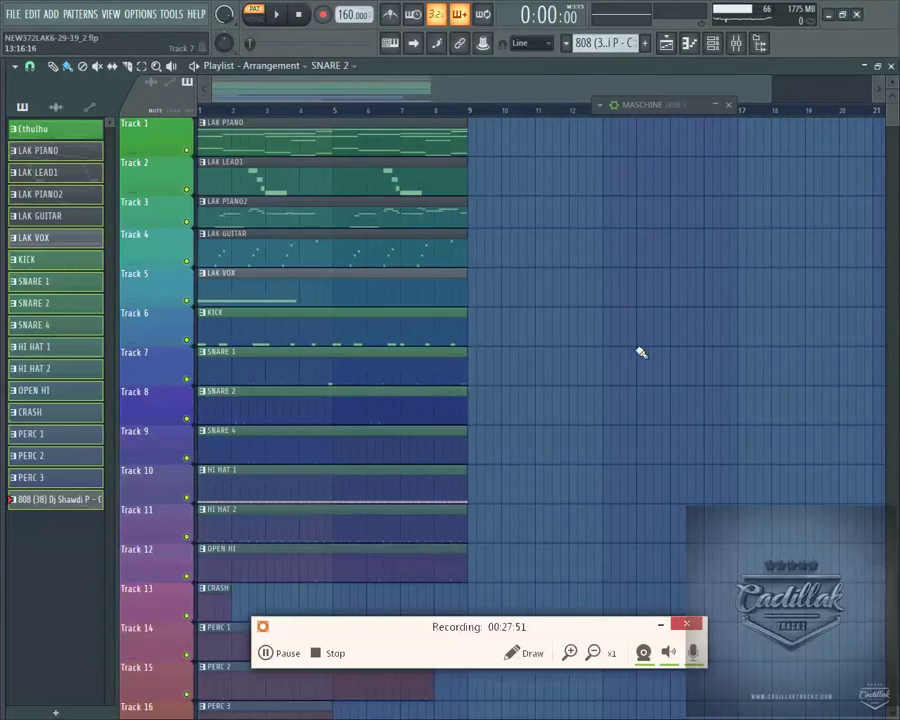
Extend the CRASH and PERC 1 clips on tracks 13 and 14 to the start of bar 9.
scroll(640, 354, down, 4)
drag(230, 318, 464, 323)
click(436, 372)
drag(436, 372, 466, 370)
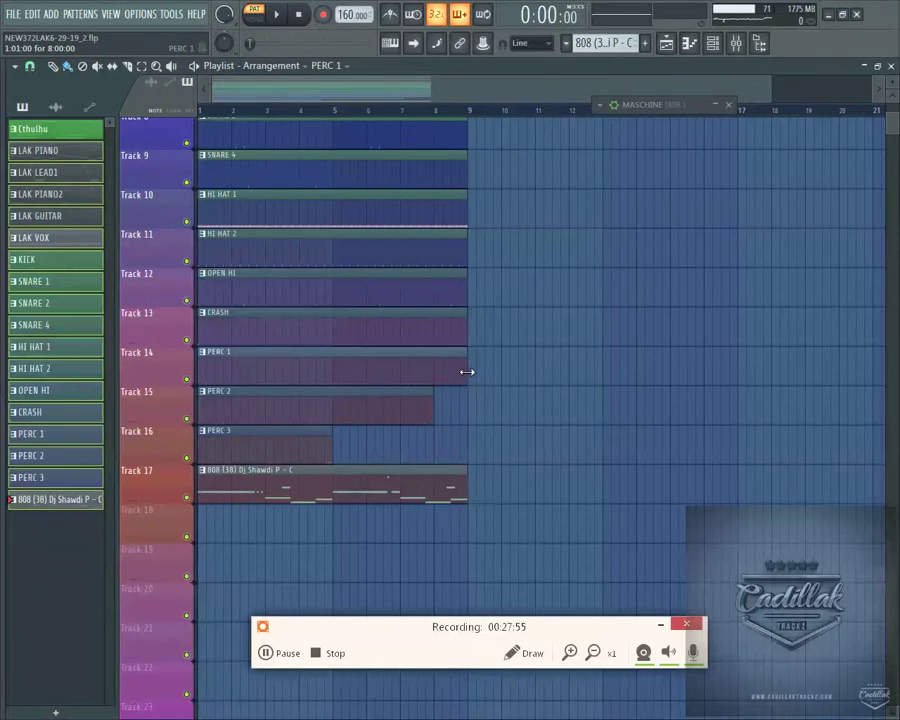
click(432, 412)
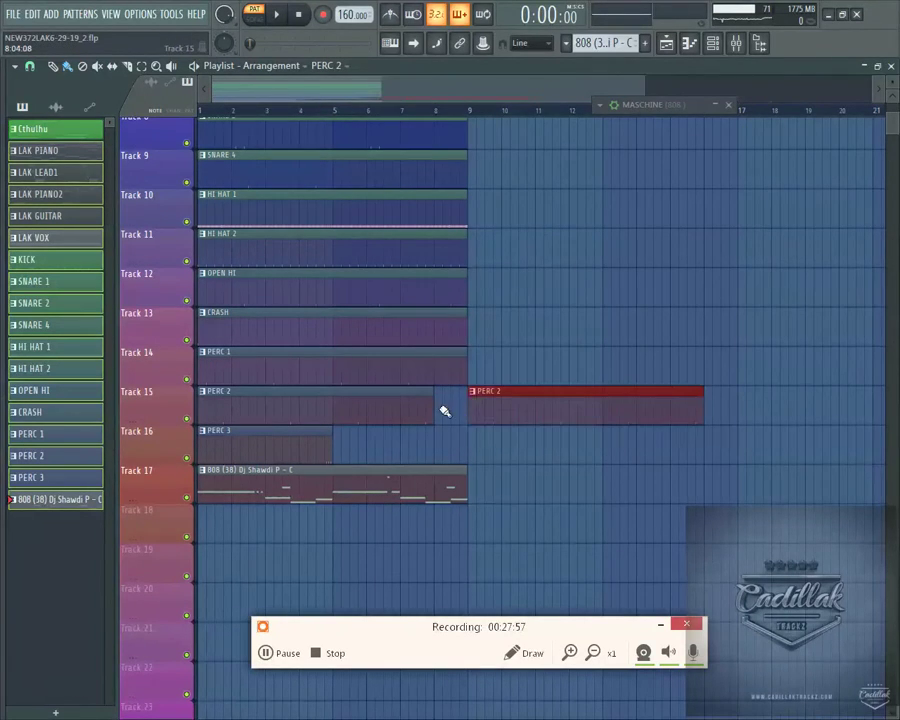
double_click(430, 396)
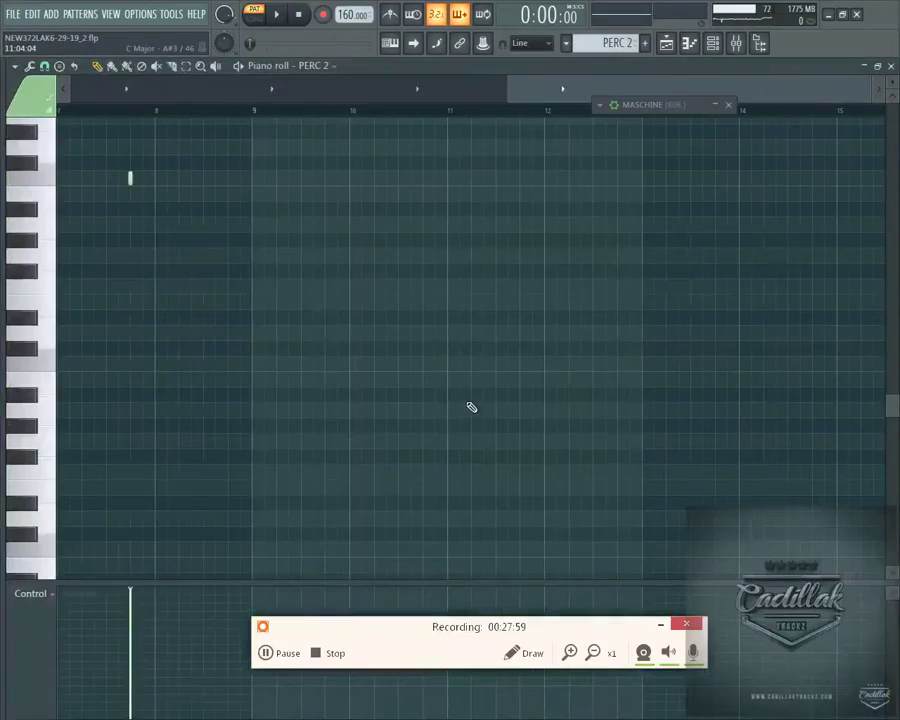
key(F6)
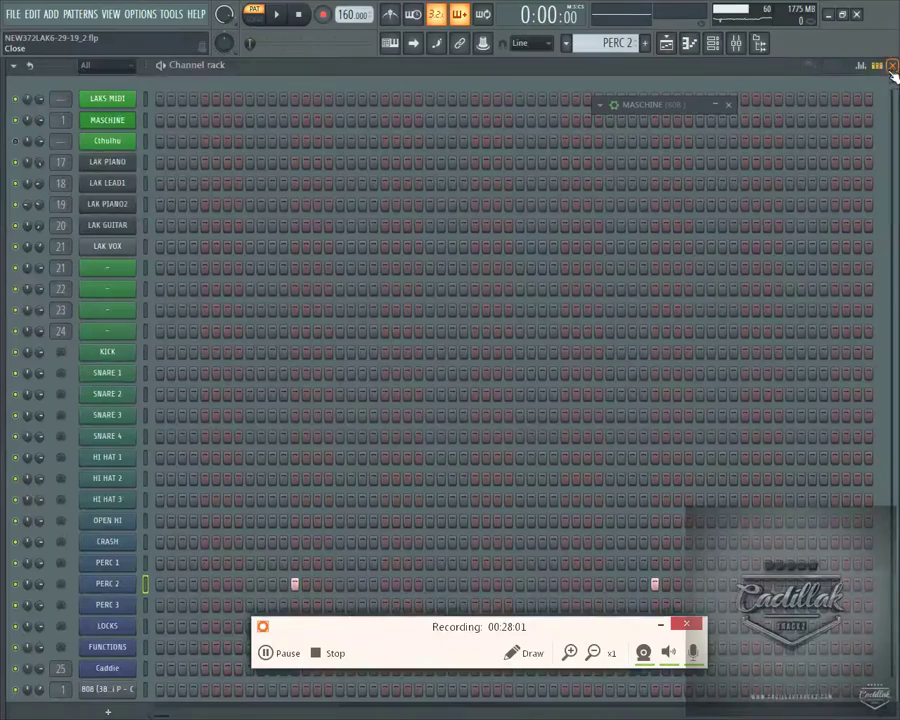
key(F5)
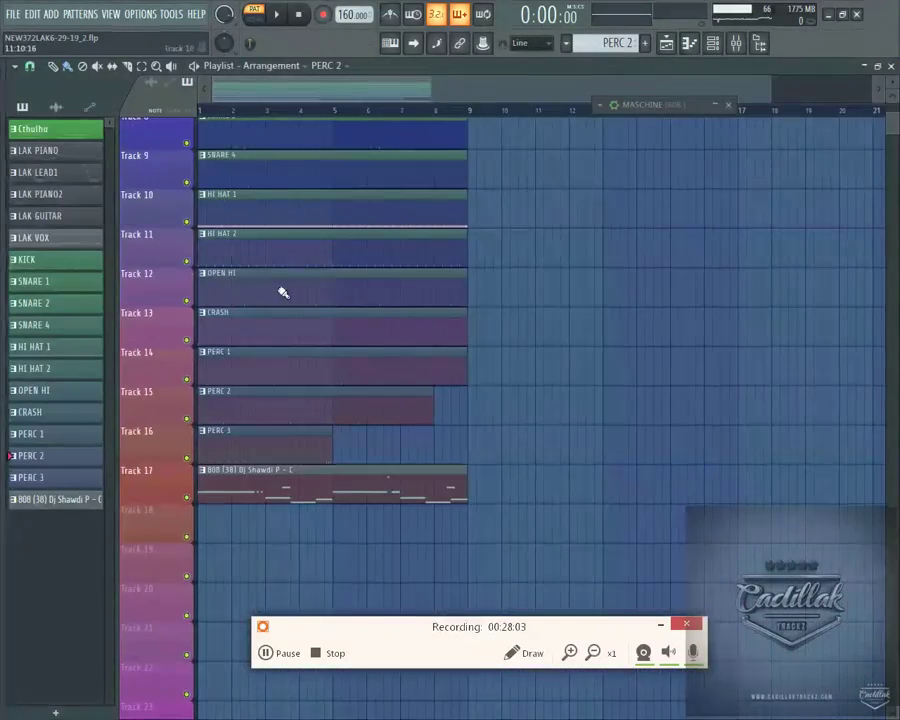
Extend the PERC 3 and PERC 2 clips on tracks 16 and 15 to the start of bar 9.
drag(331, 430, 475, 433)
click(468, 397)
right_click(469, 397)
drag(430, 392, 466, 433)
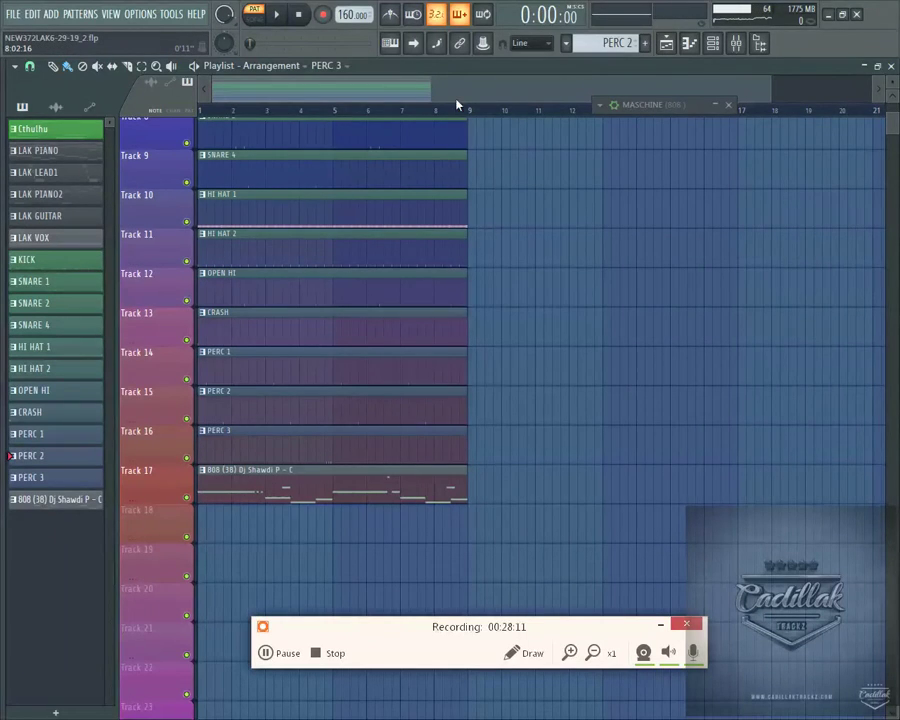
scroll(462, 114, down, 1)
scroll(510, 209, up, 4)
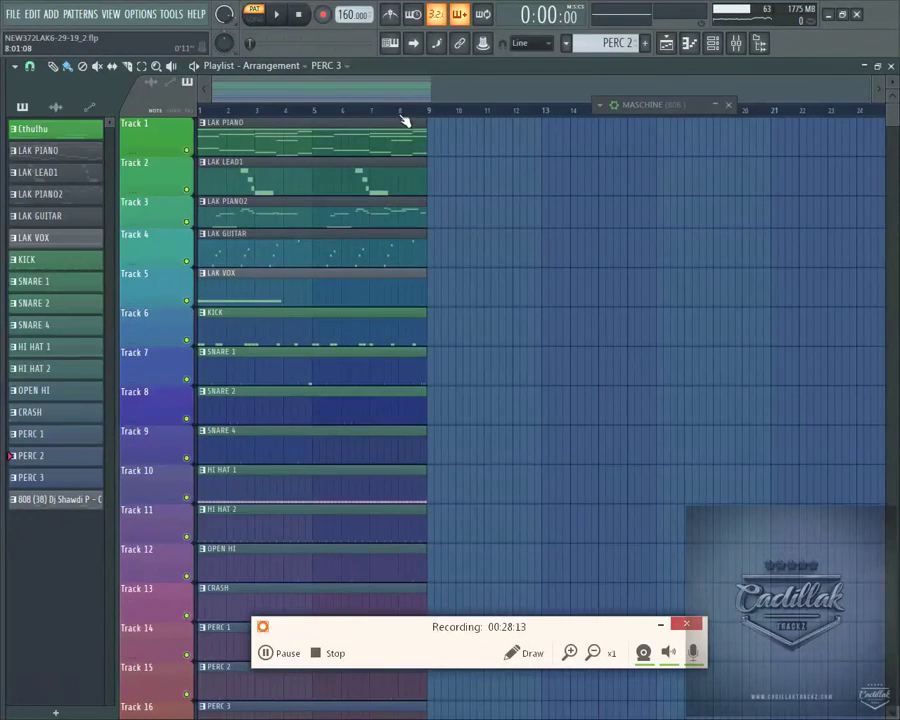
Select all clips in bars 1 to 8 and duplicate the section repeatedly until it fills the arrangement up to bar 73.
drag(432, 116, 128, 117)
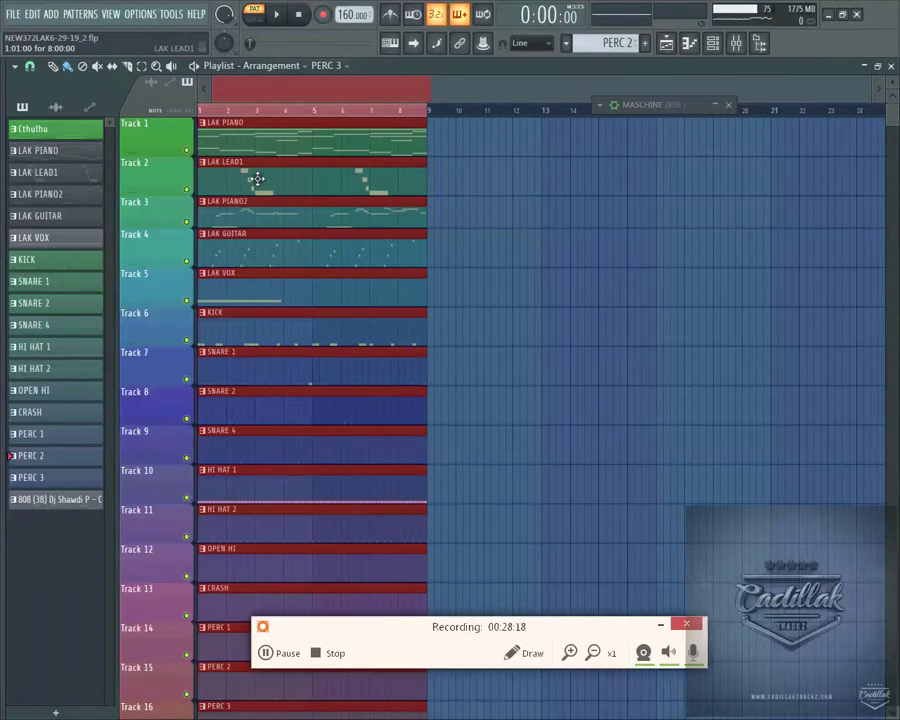
key(ctrl+b)
key(ctrl+b)
key(ctrl+b)
key(ctrl+b)
key(ctrl+b)
key(ctrl+b)
key(ctrl+b)
key(ctrl+b)
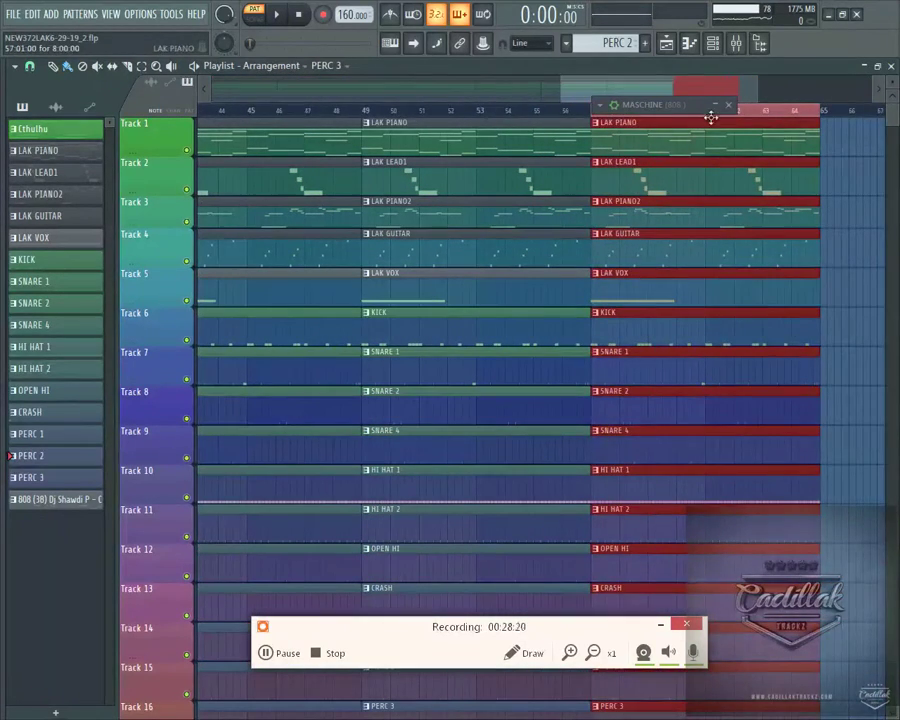
click(798, 112)
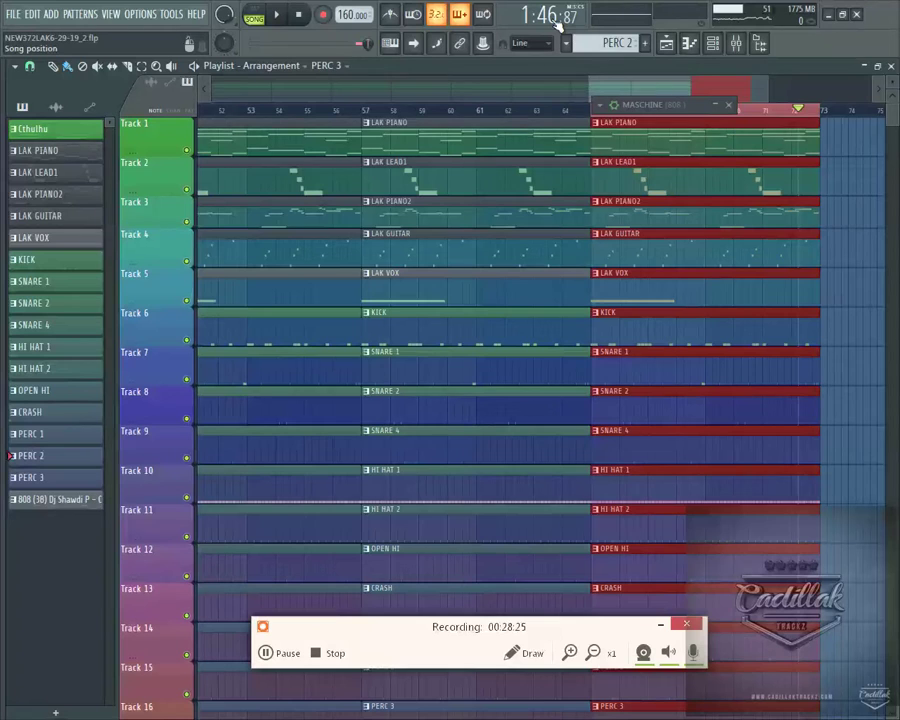
Continue duplicating the selected eight-bar section on all tracks until the arrangement reaches bar 153.
scroll(557, 24, up, 20)
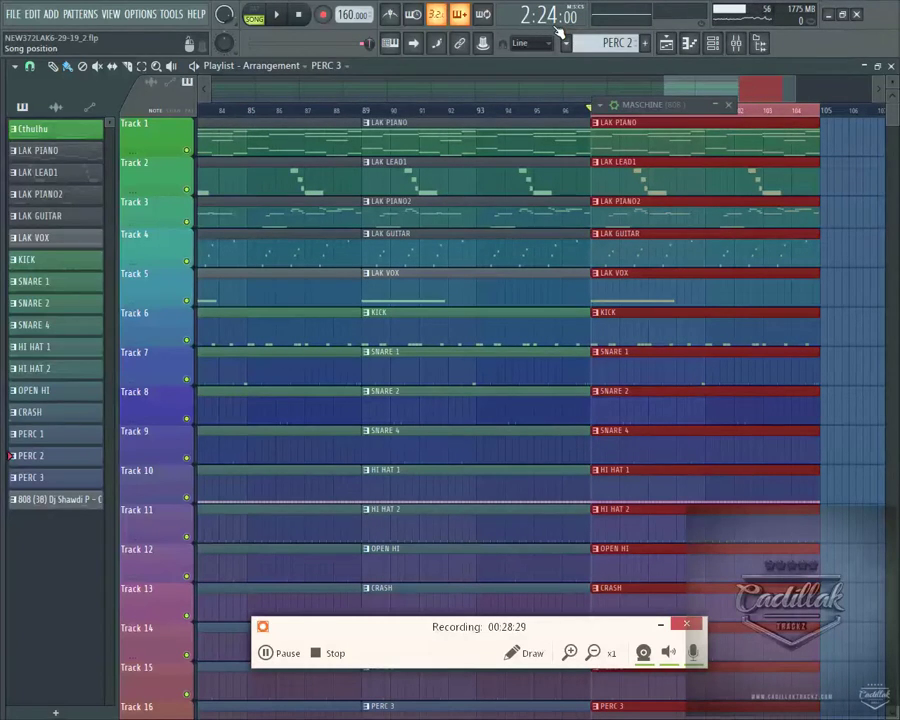
scroll(557, 24, up, 8)
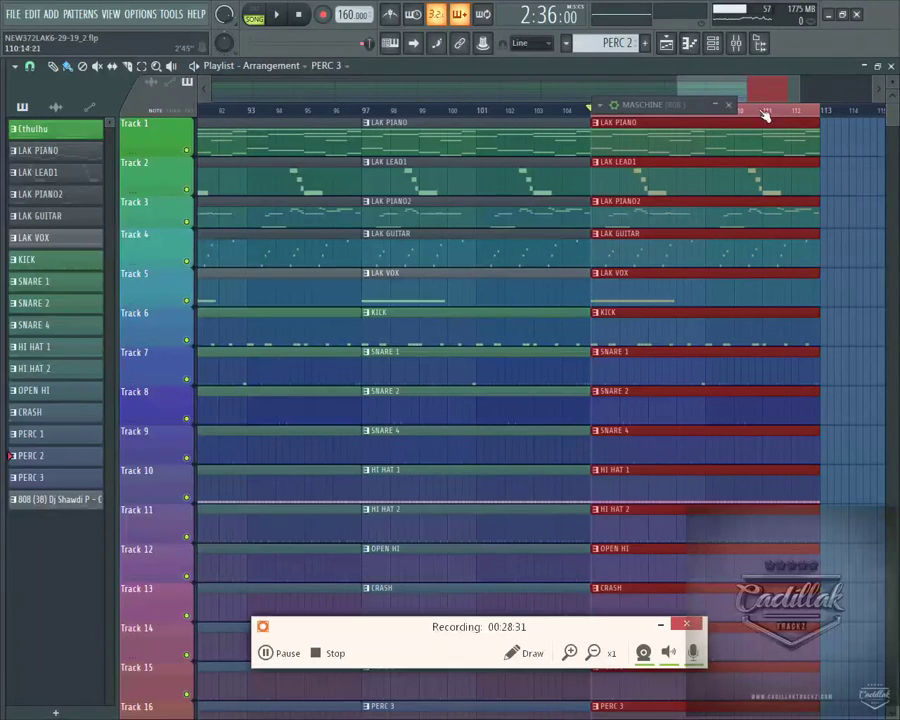
scroll(800, 118, down, 8)
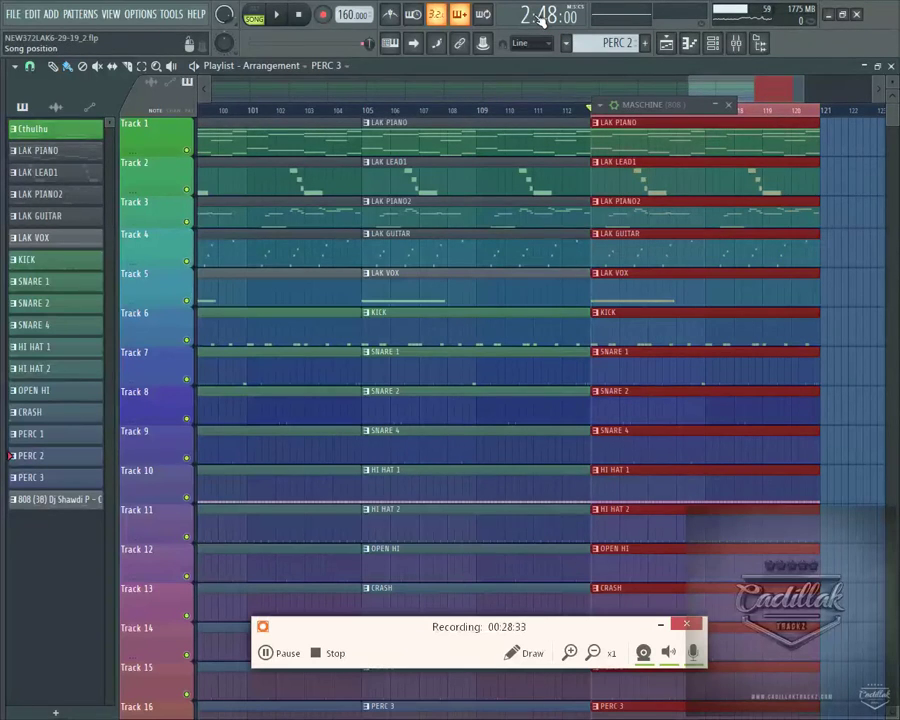
scroll(571, 32, up, 8)
scroll(571, 32, up, 20)
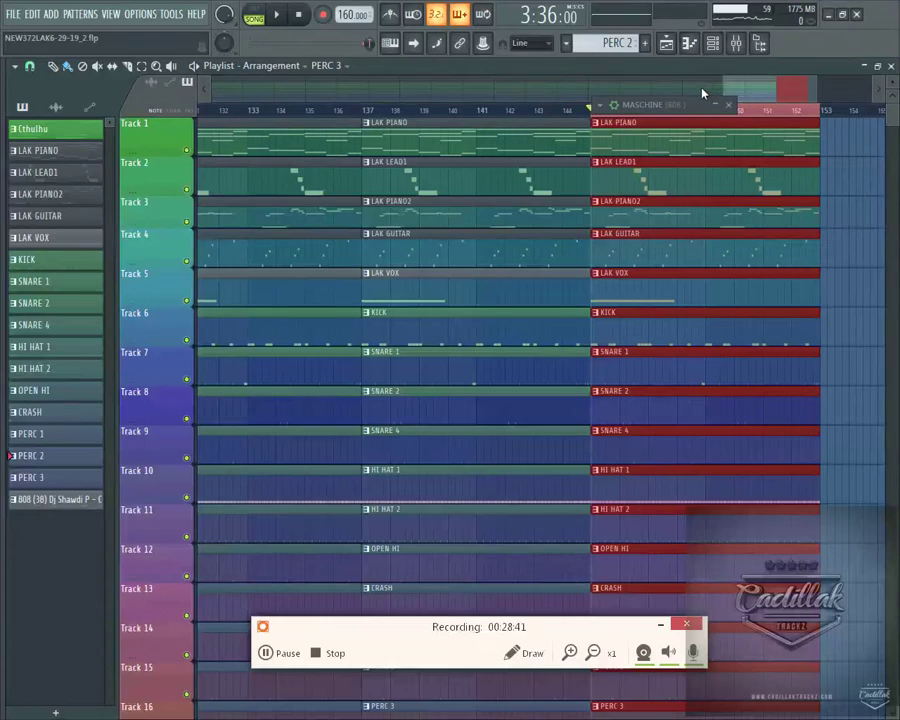
Close the floating MASCHINE window and delete the first eight-bar clips on tracks 6 to 17, from KICK through the 808.
click(733, 108)
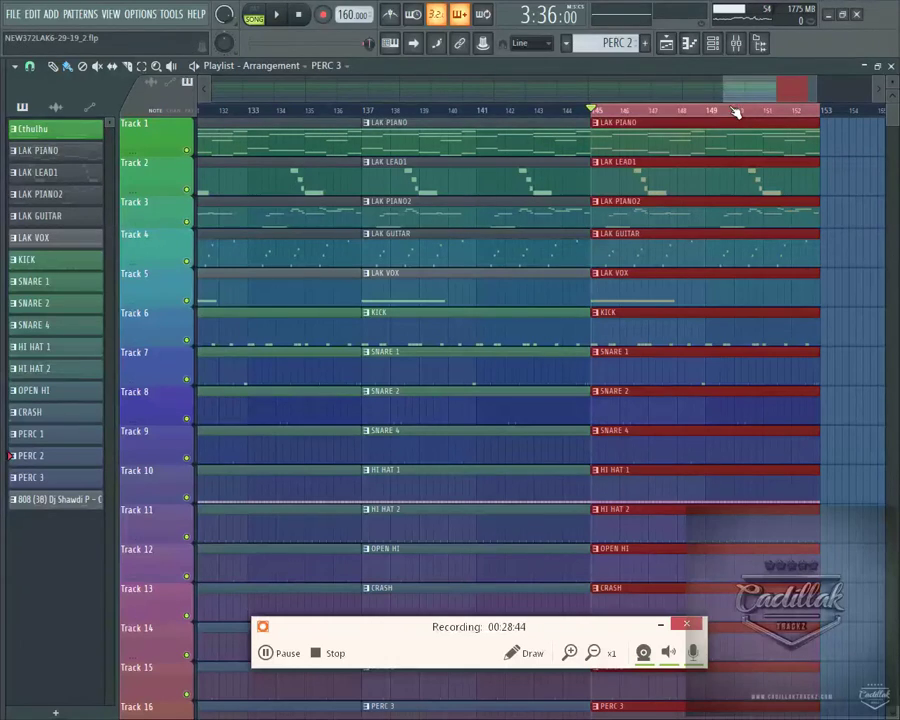
scroll(733, 112, down, 5)
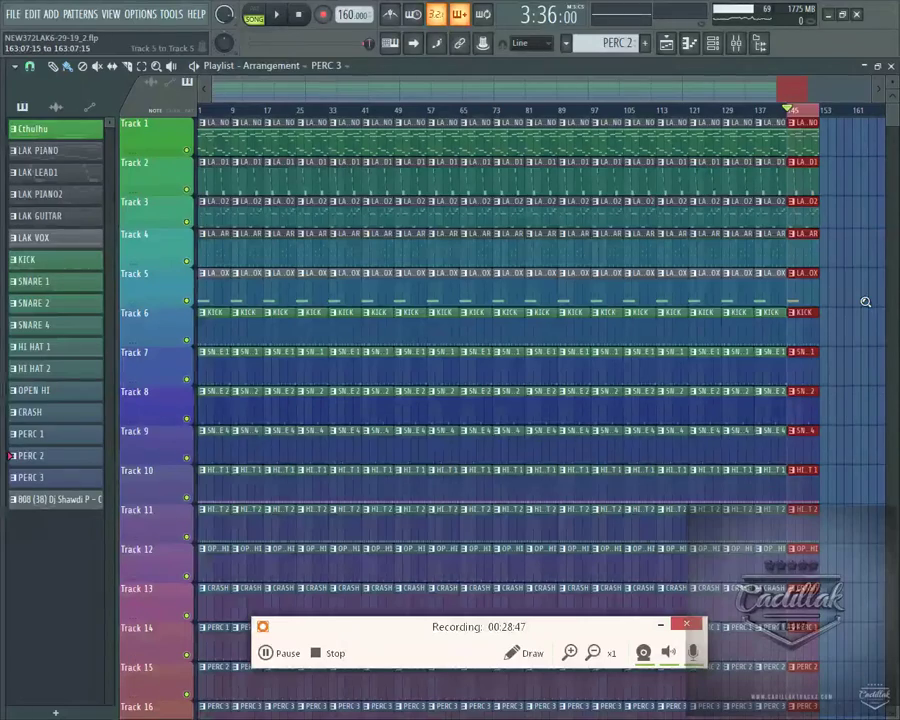
scroll(866, 301, down, 2)
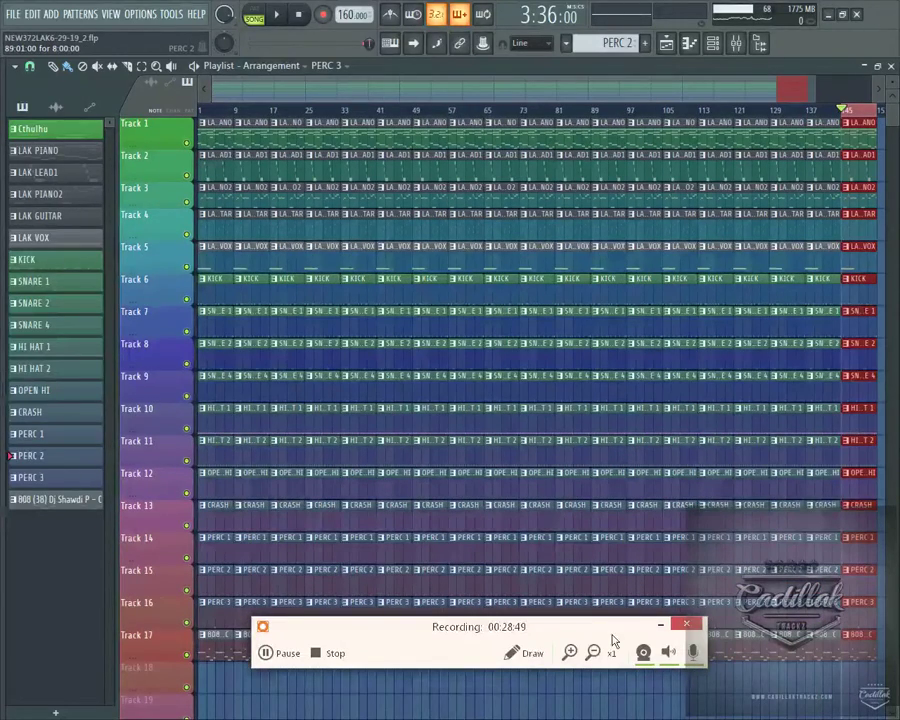
drag(595, 634, 619, 699)
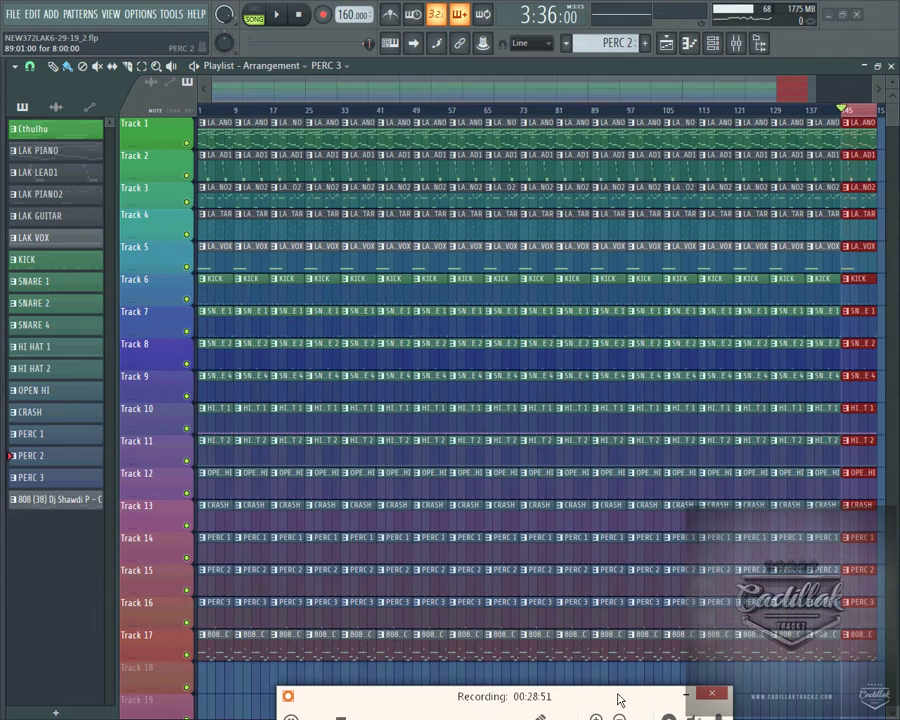
mouse_move(211, 645)
mouse_down()
mouse_move(211, 655)
mouse_move(233, 287)
mouse_up()
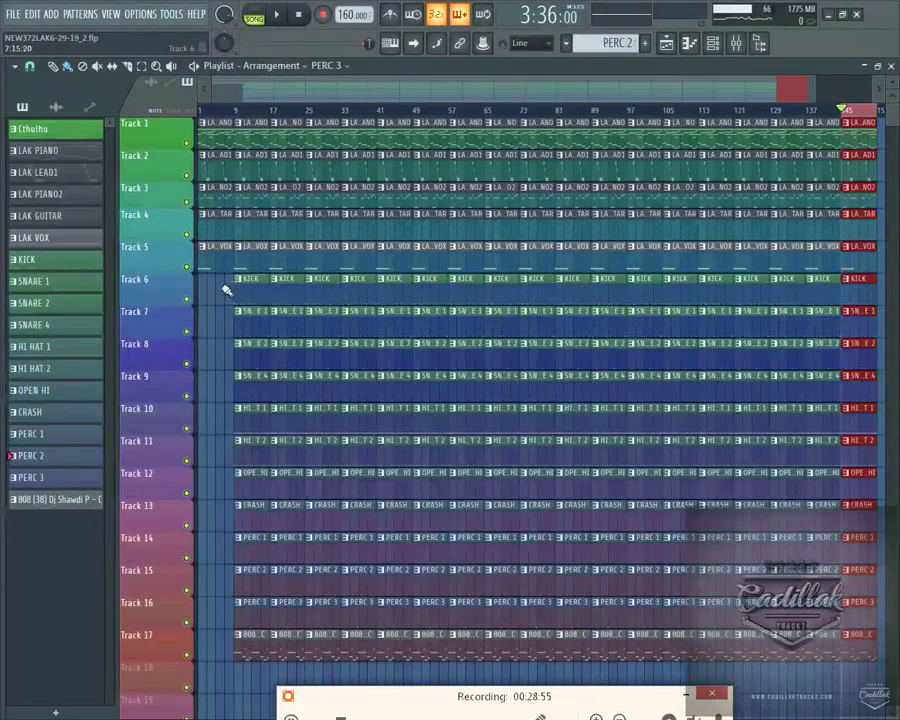
scroll(230, 114, down, 2)
scroll(231, 114, up, 2)
scroll(231, 114, down, 2)
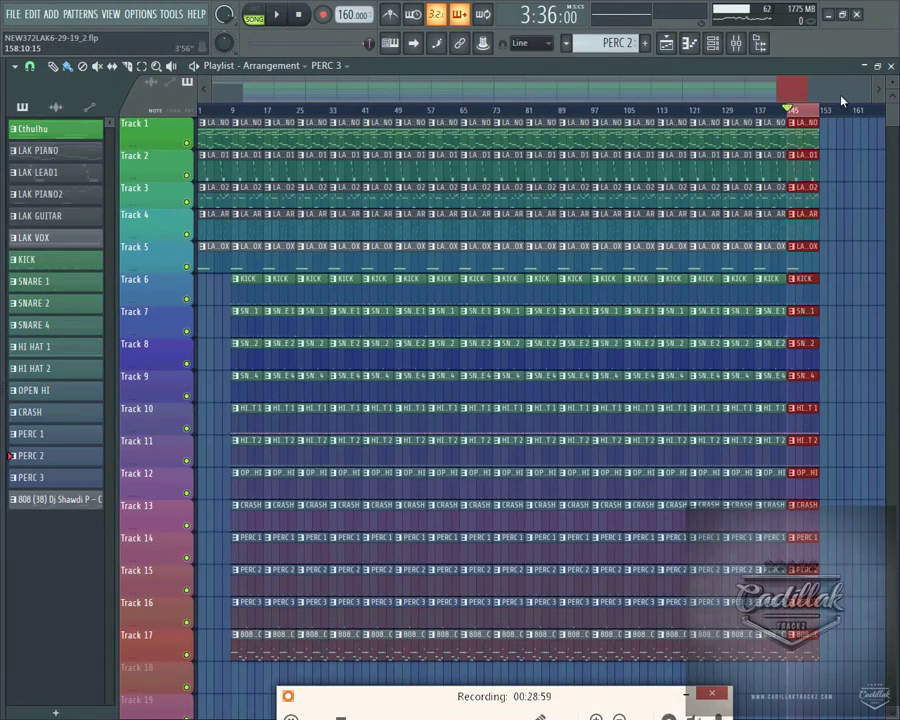
Try copying the clips from bars 9 to 72 on all tracks to the end of the arrangement and undo the copy.
click(808, 110)
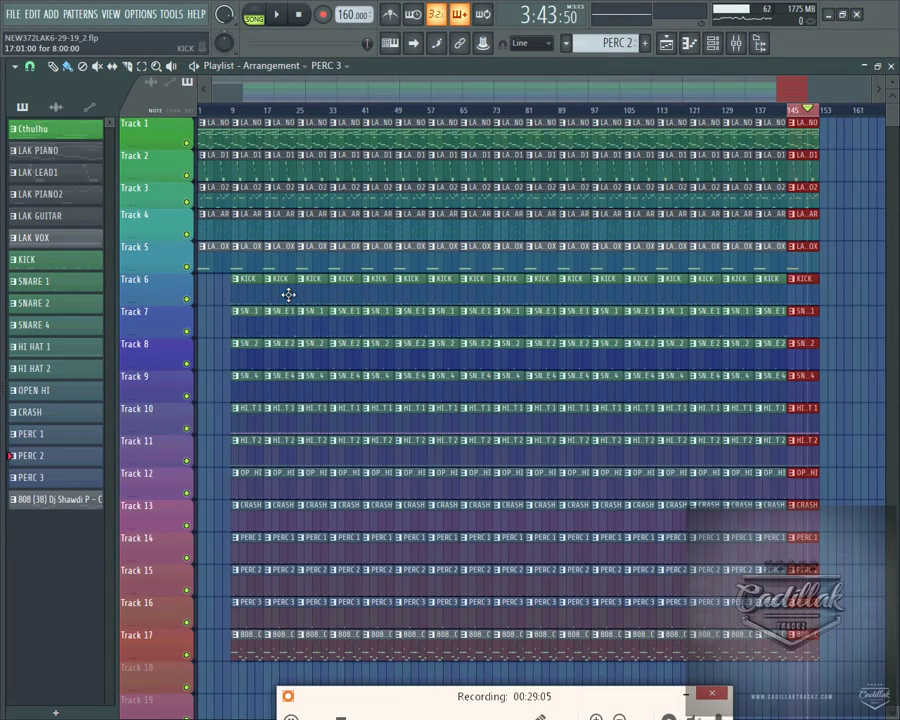
shift+click(463, 113)
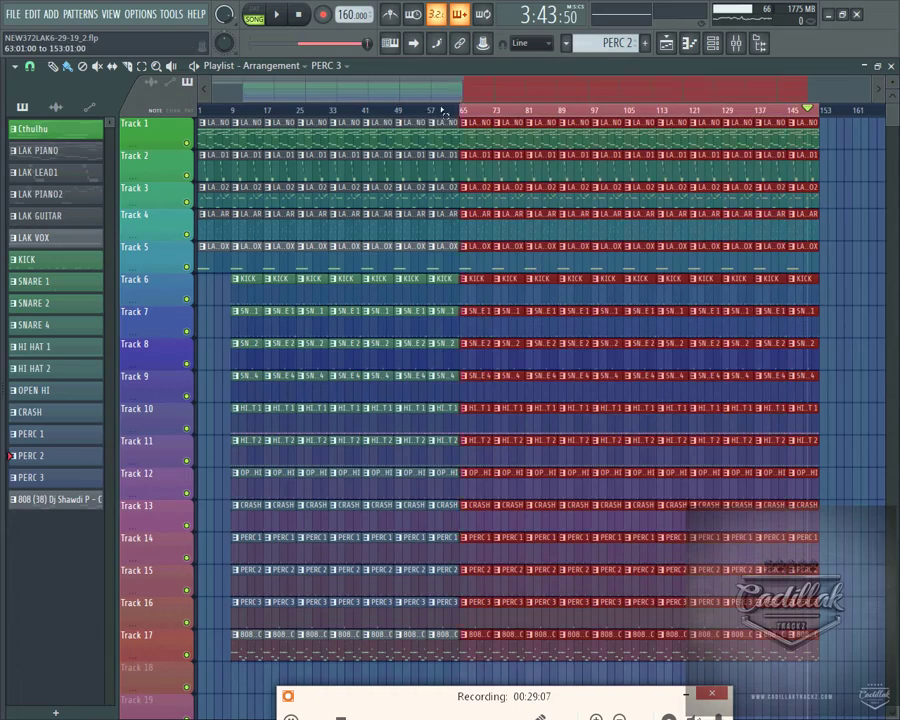
click(369, 108)
click(339, 123)
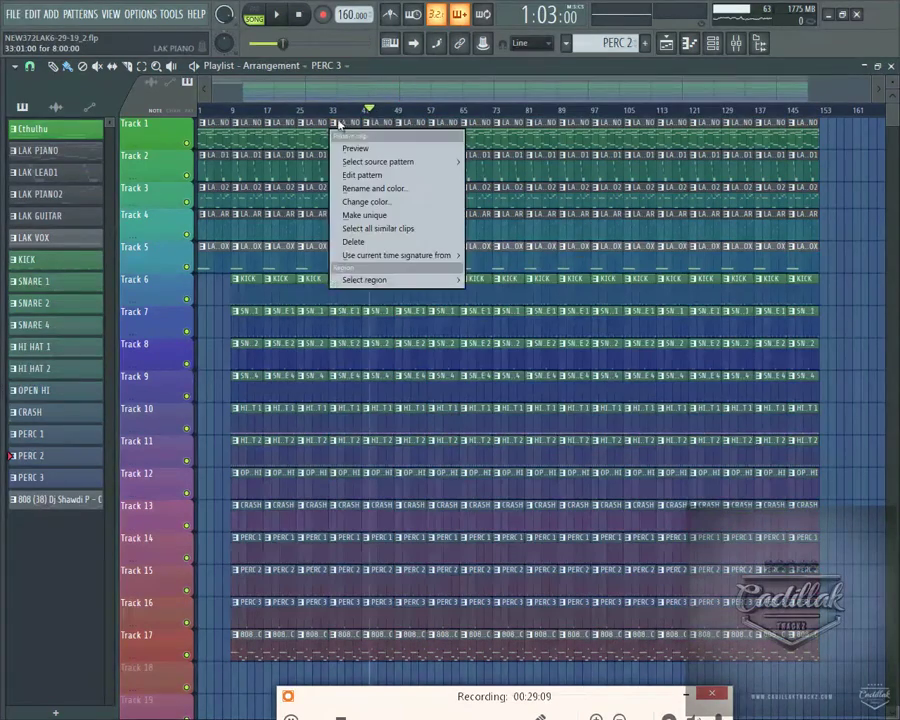
click(446, 108)
drag(492, 108, 241, 116)
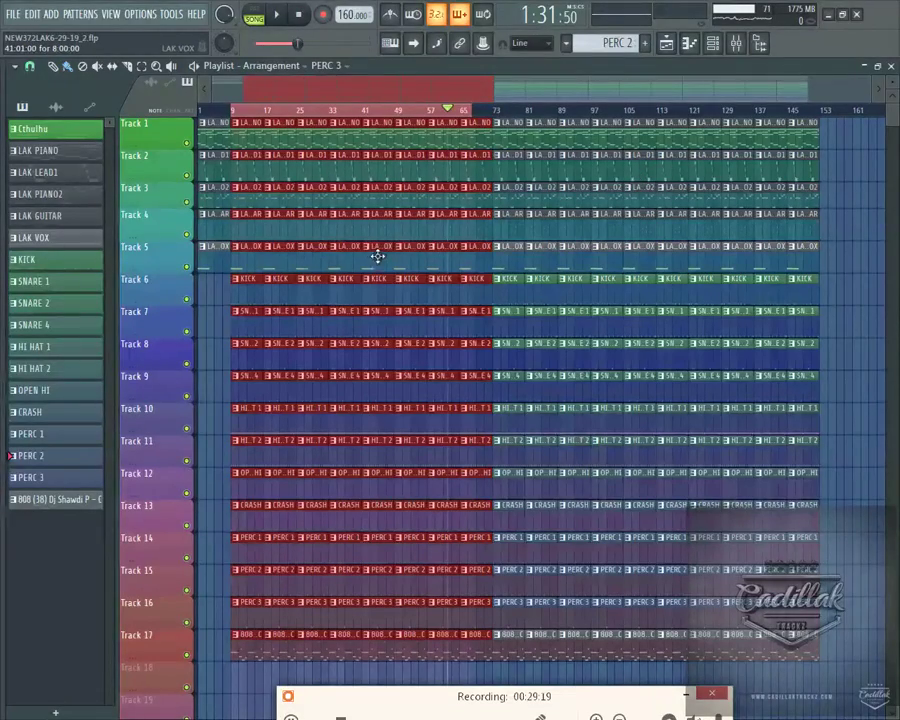
drag(247, 126, 841, 151)
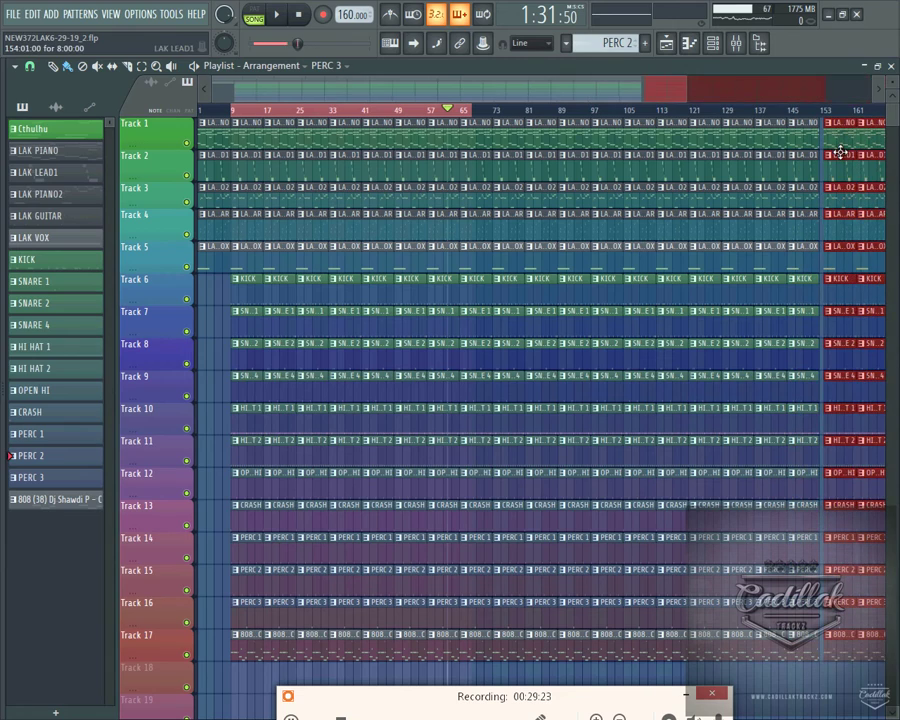
key(ctrl+z)
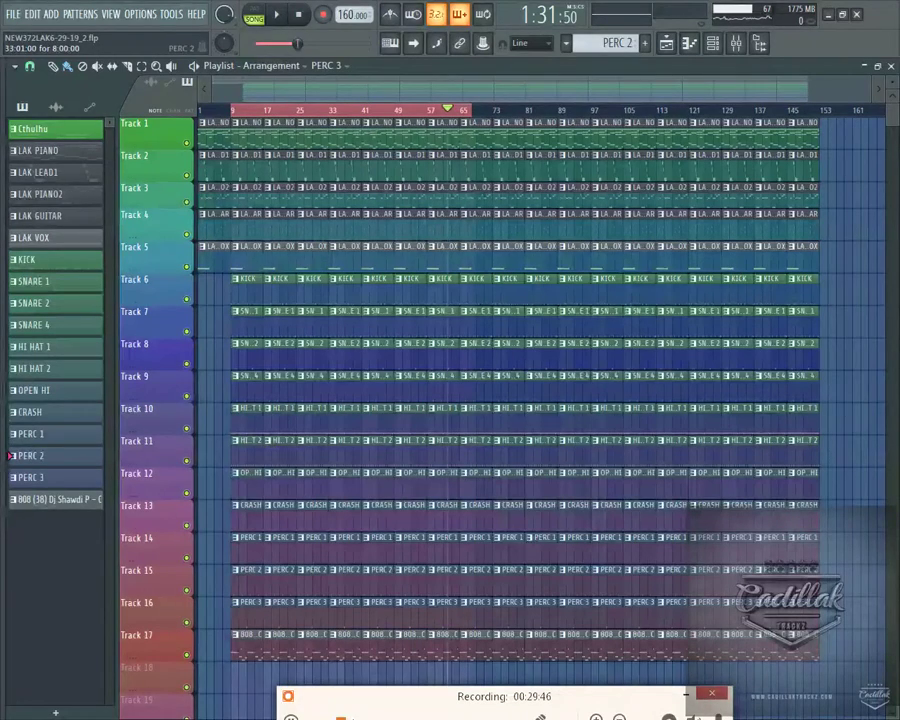
right_click(239, 286)
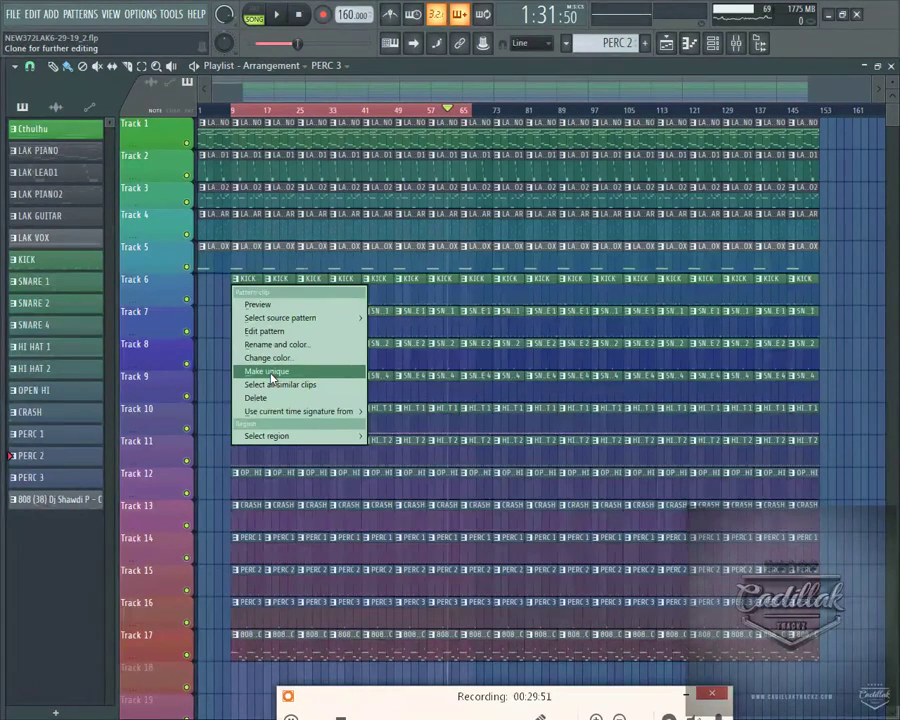
mouse_move(281, 411)
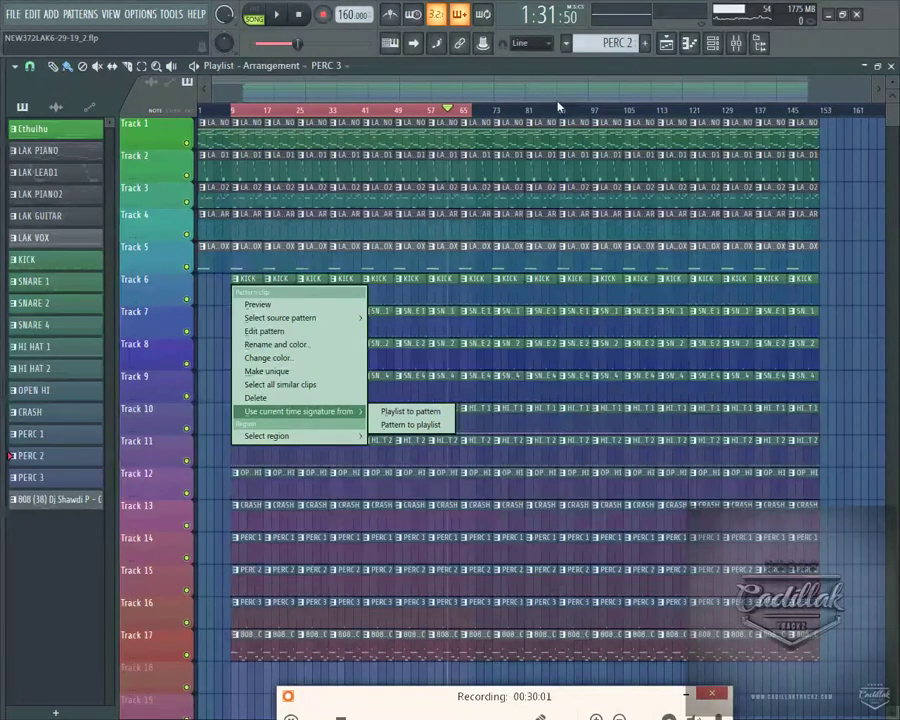
click(855, 68)
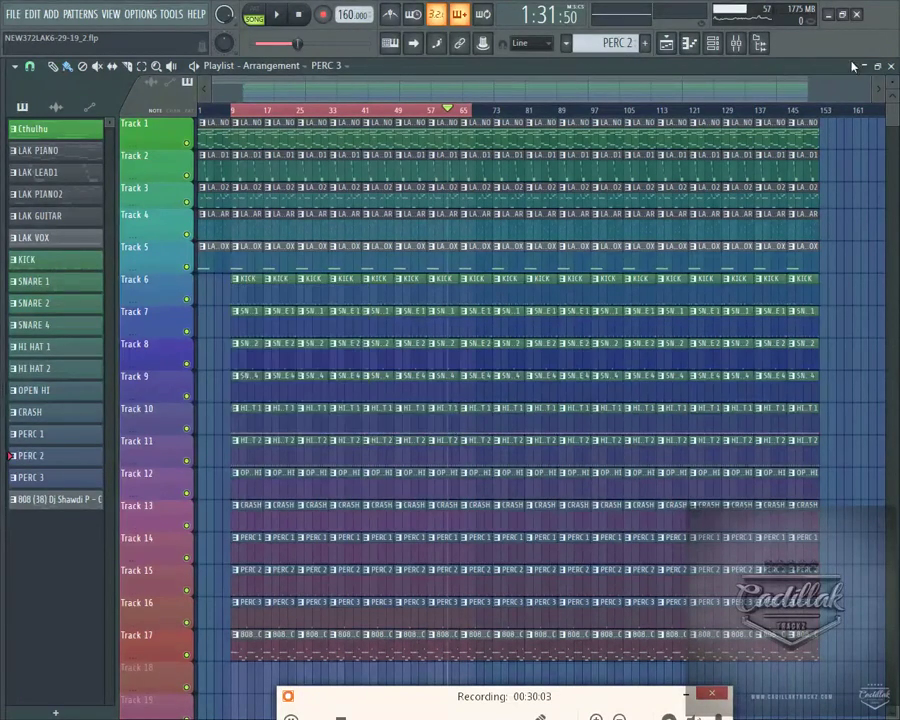
click(891, 65)
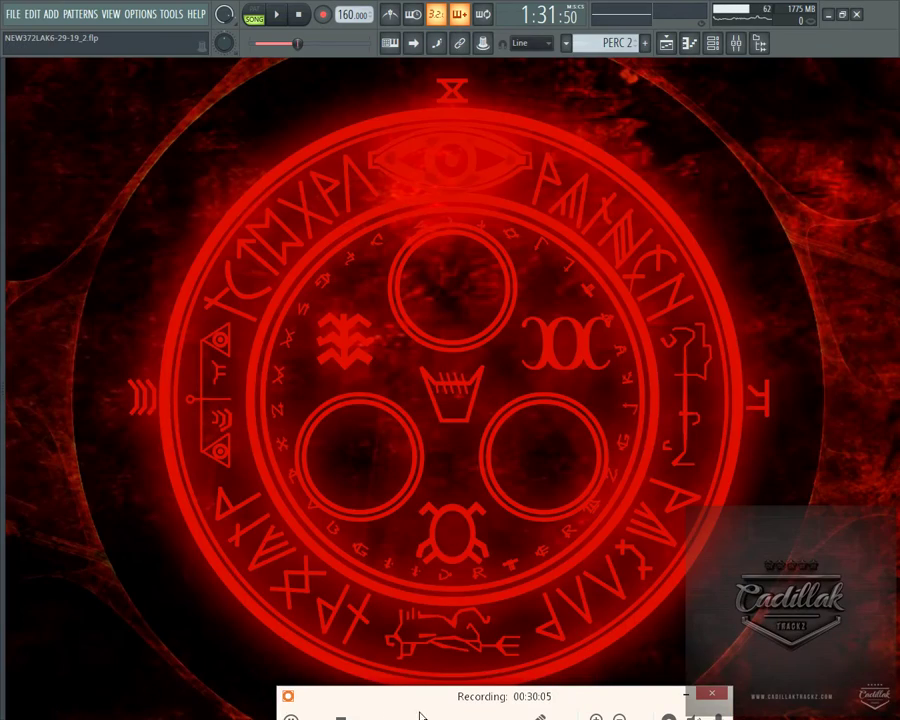
click(666, 43)
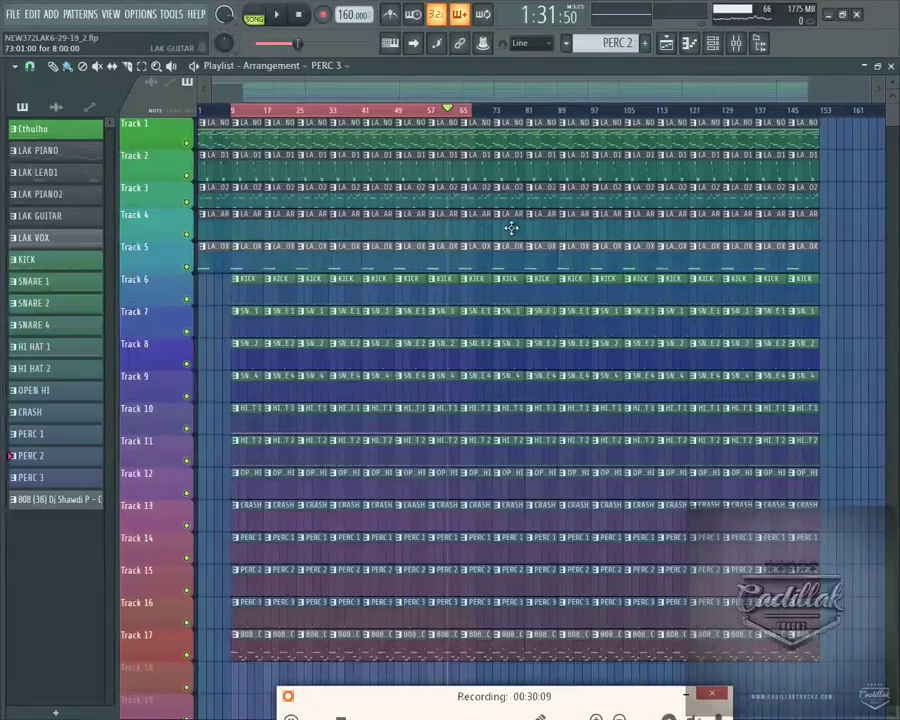
Check the project's credits and total working time, and return the song position to the start.
key(F11)
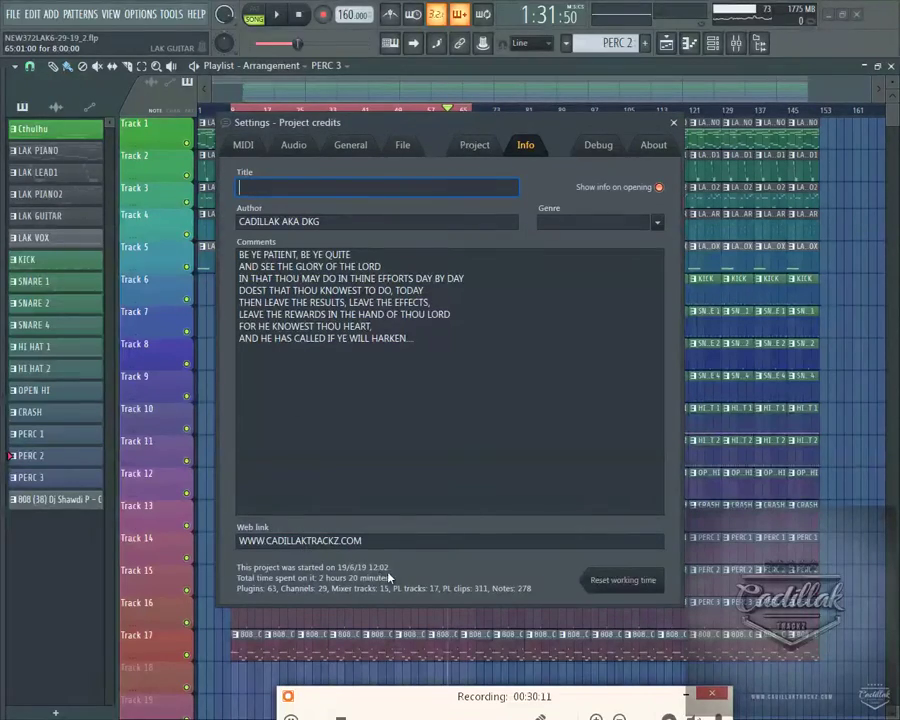
key(F11)
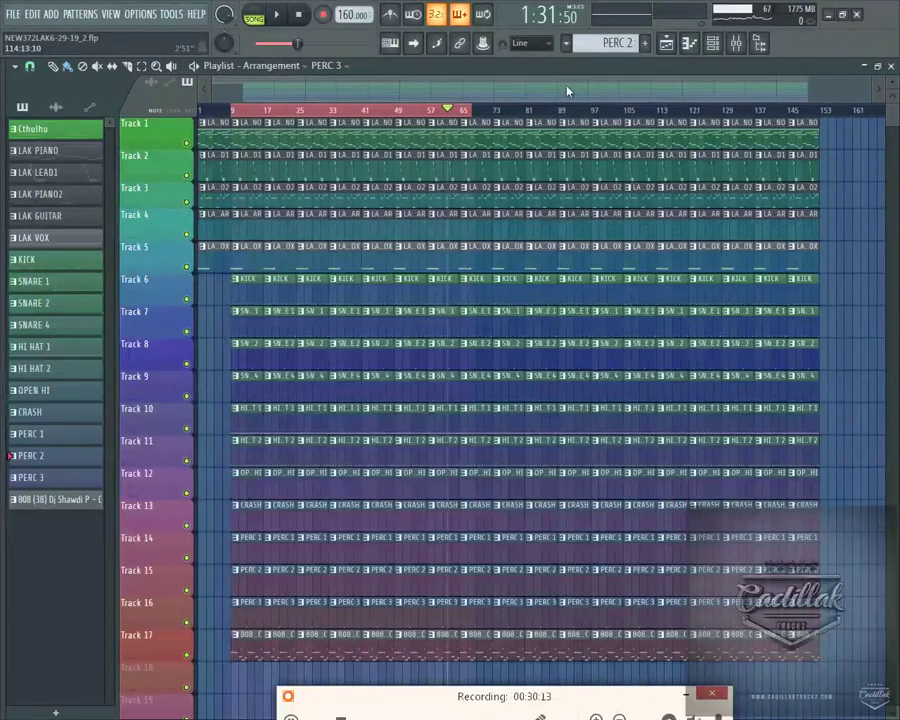
click(366, 112)
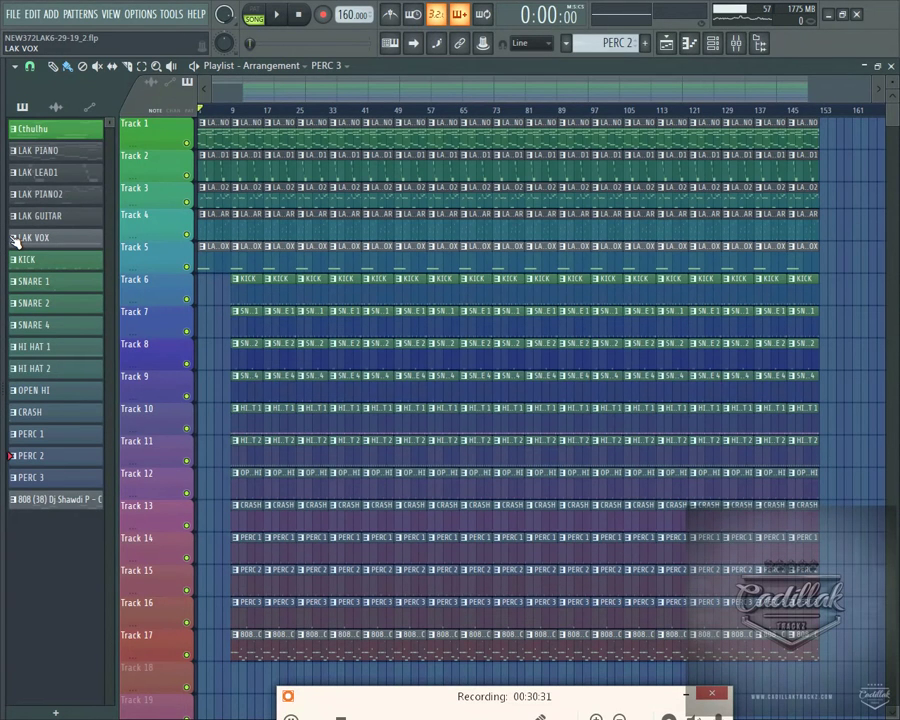
Review the playlist, the piano roll, the channel rack and the mixer's routed instrument and drum tracks.
click(892, 65)
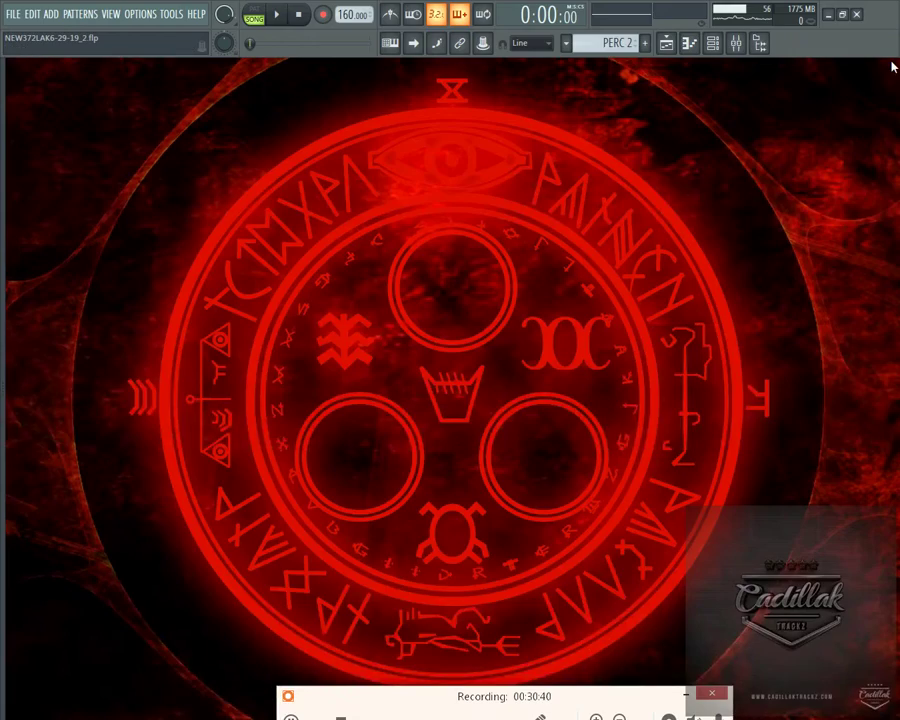
click(666, 43)
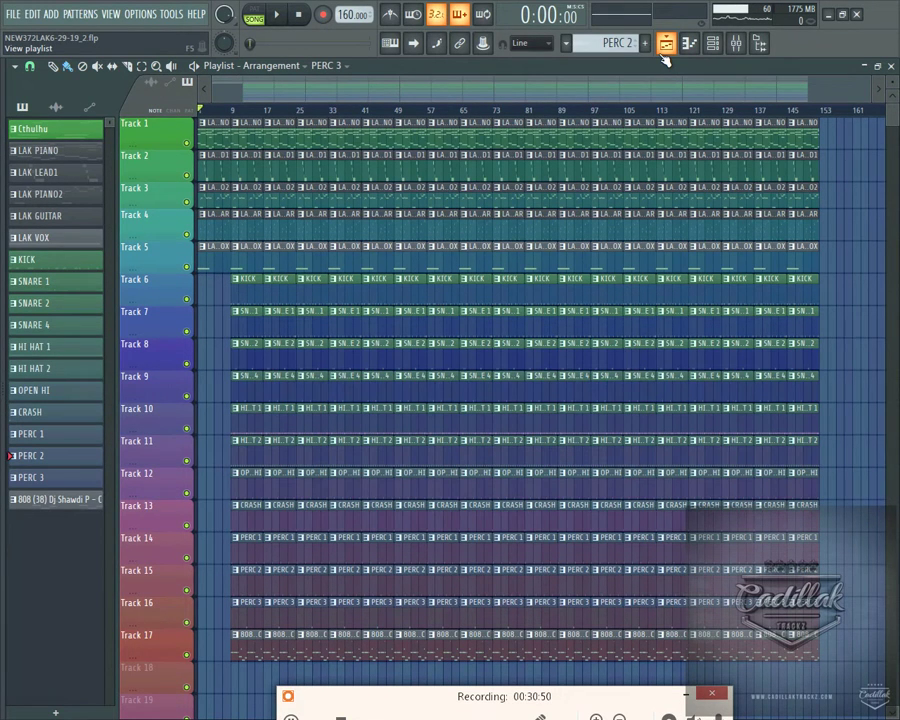
click(689, 43)
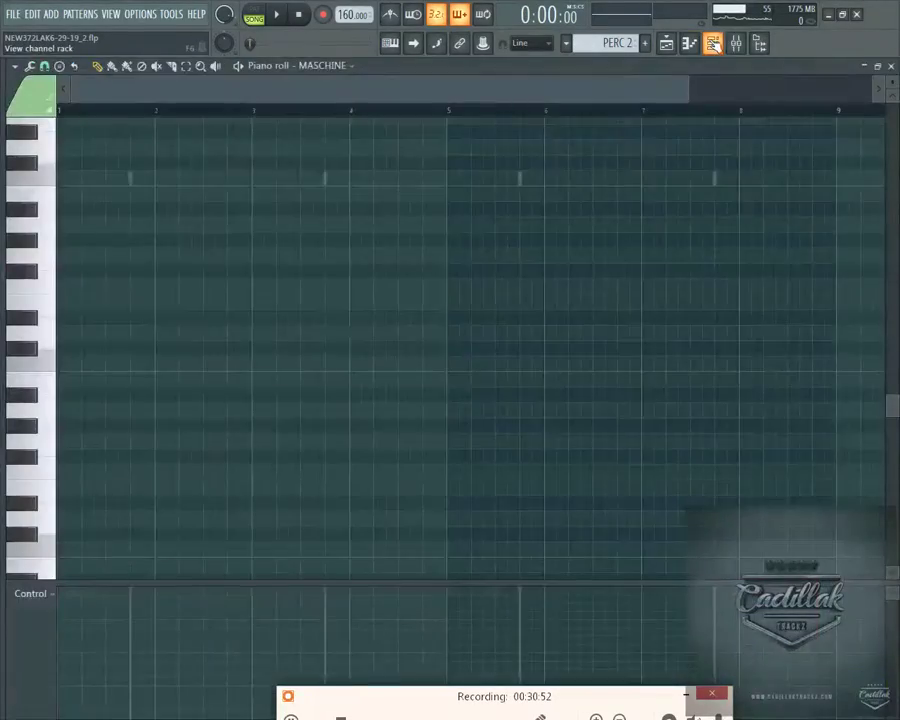
click(712, 43)
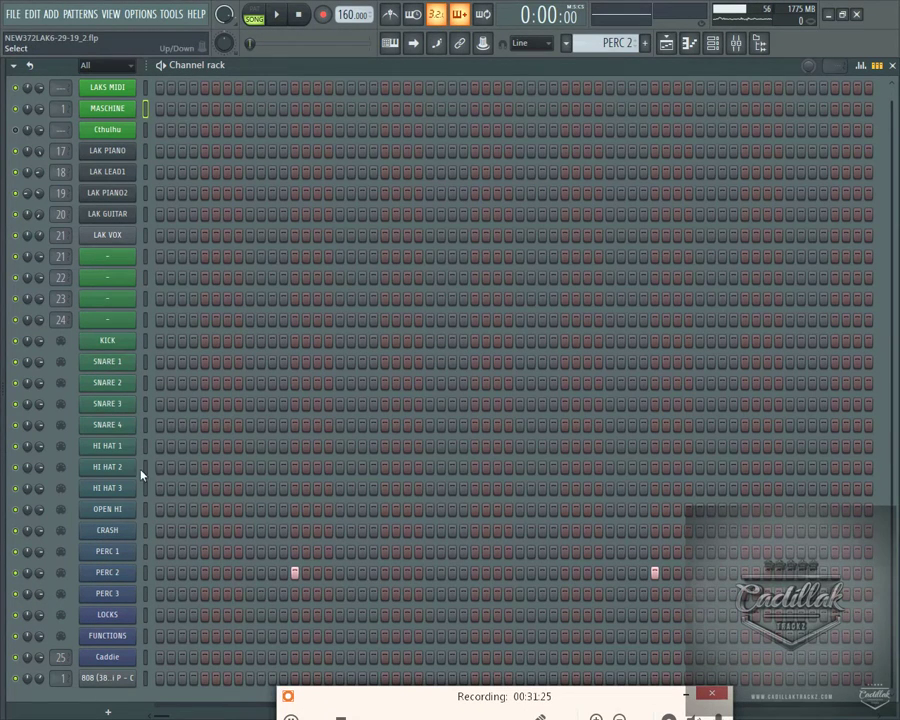
scroll(240, 230, up, 1)
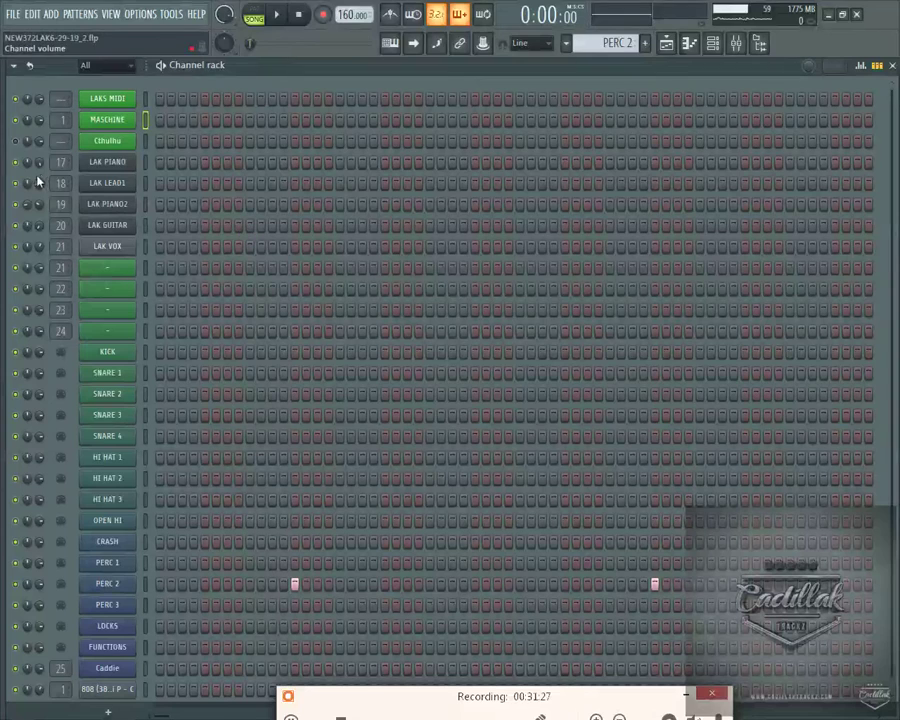
click(736, 43)
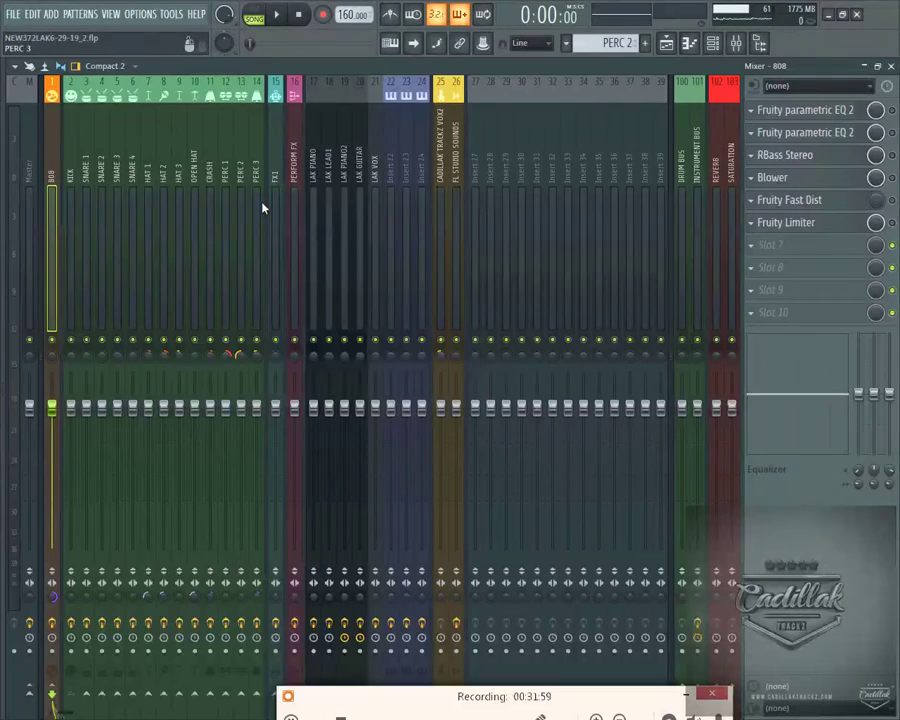
click(893, 65)
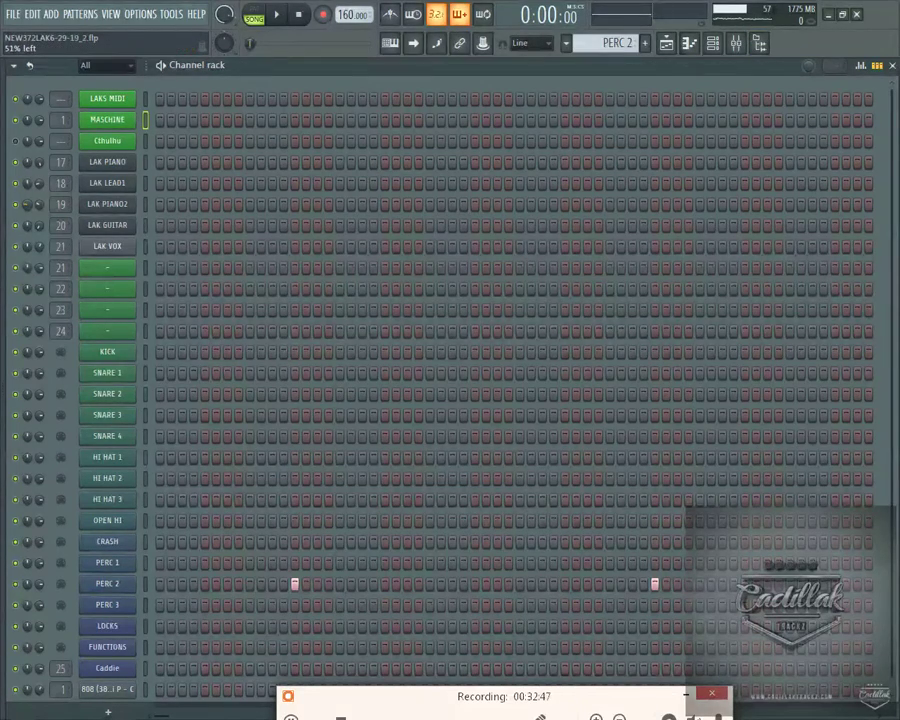
Solo the LAK PIANO2 channel and show the current project's edit history in the browser.
right_click(16, 204)
click(15, 204)
drag(4, 200, 247, 200)
click(60, 116)
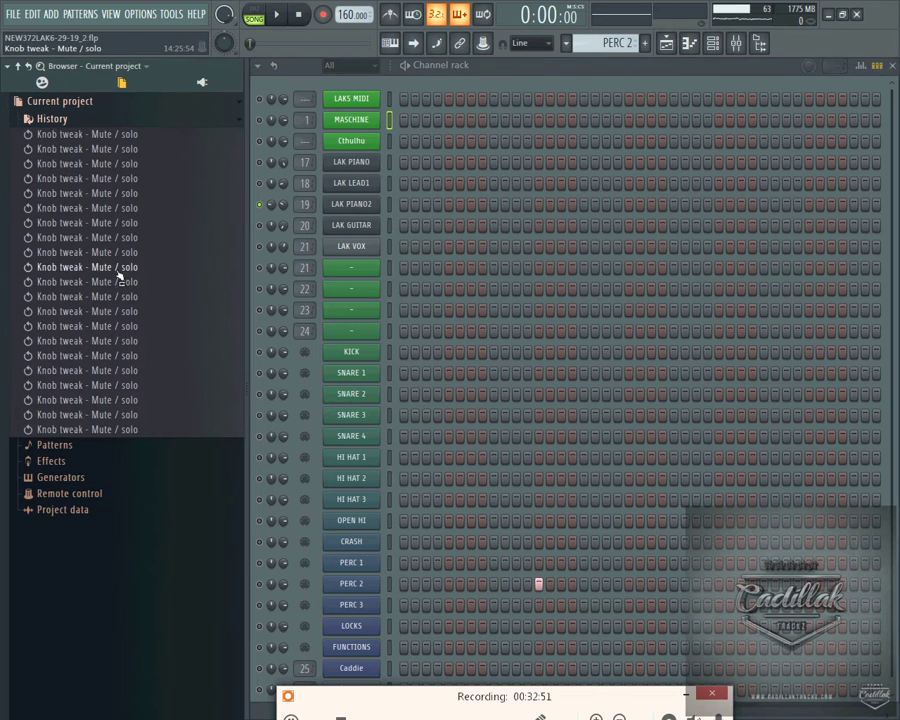
Close the project history and preview the "Vox 2 - Ahh" sample in the LAKS browser view.
click(54, 118)
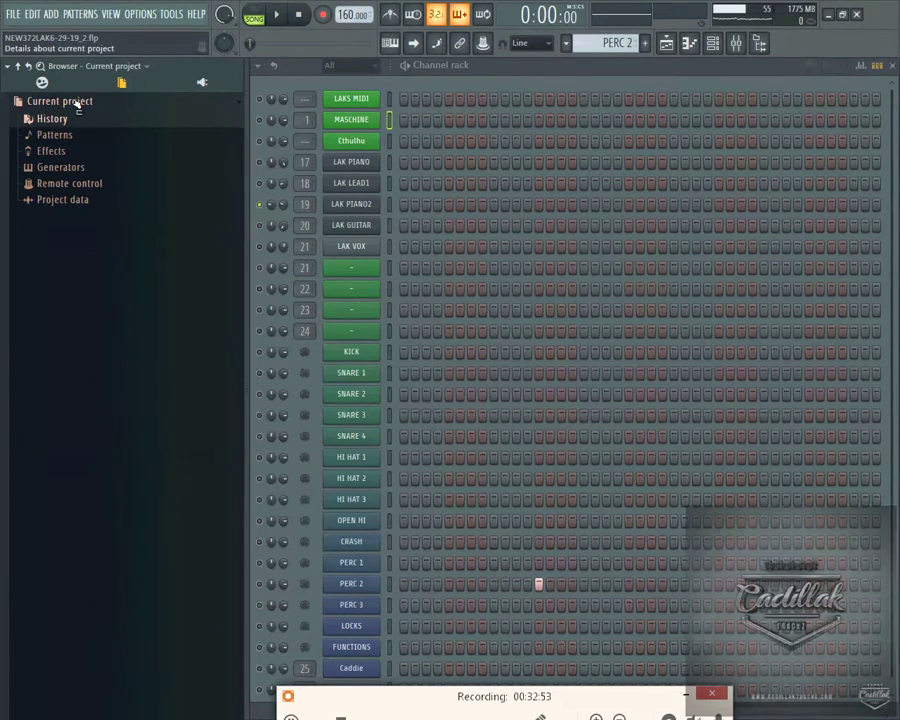
click(52, 100)
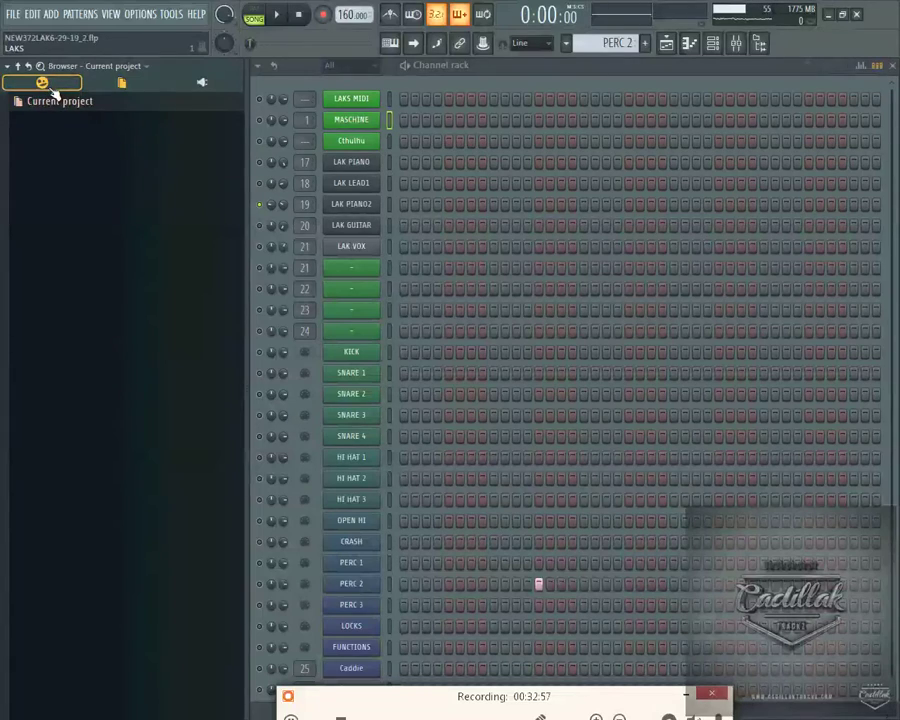
click(52, 88)
scroll(100, 286, down, 10)
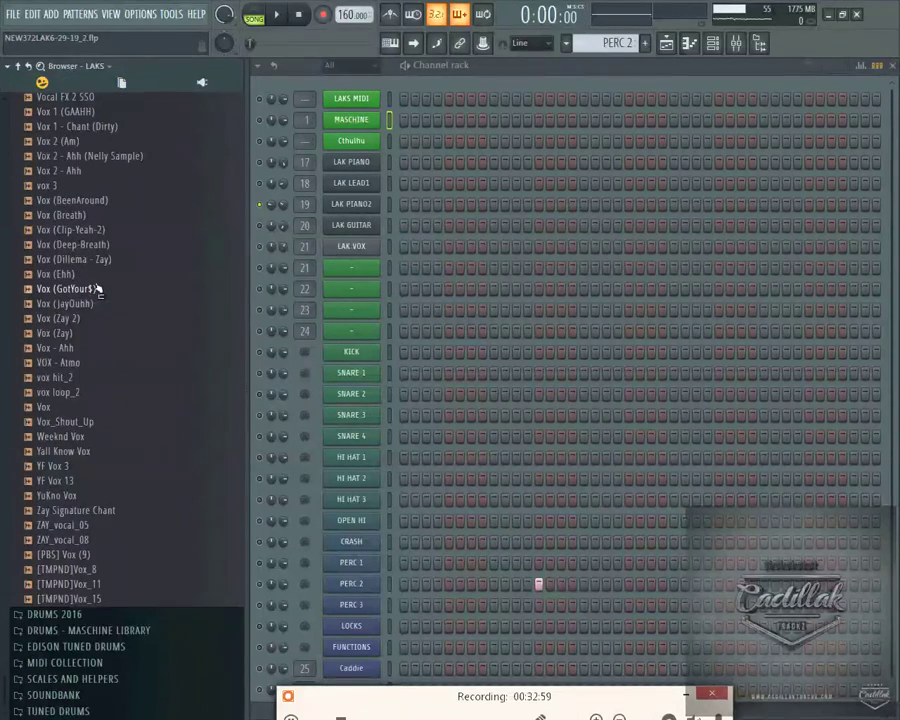
click(72, 171)
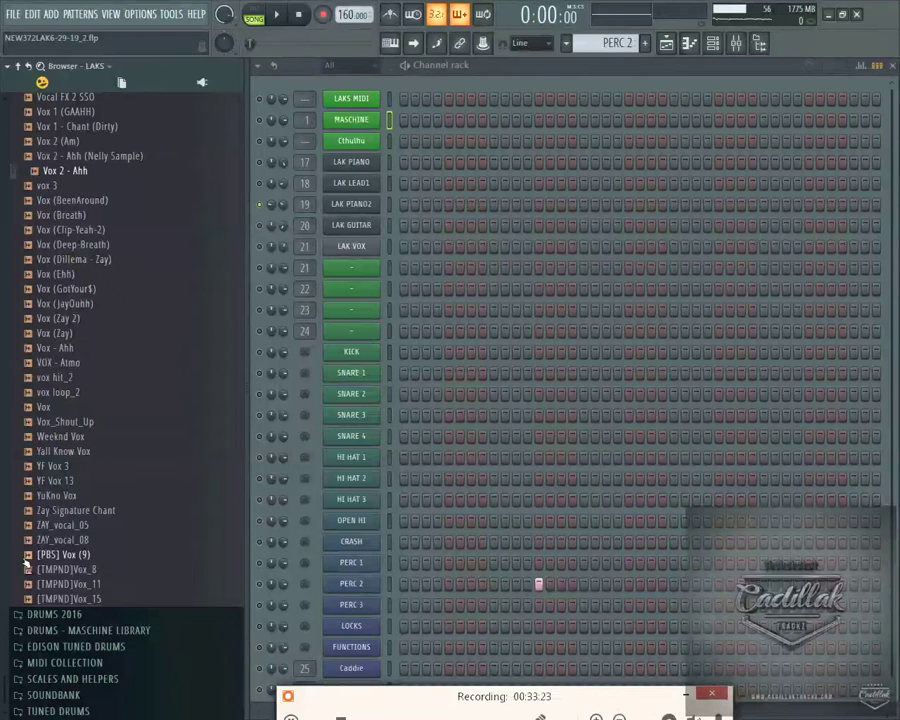
Collapse the open sample folders and look through the Dune 2, ElectraX and Nexus content folders.
click(19, 67)
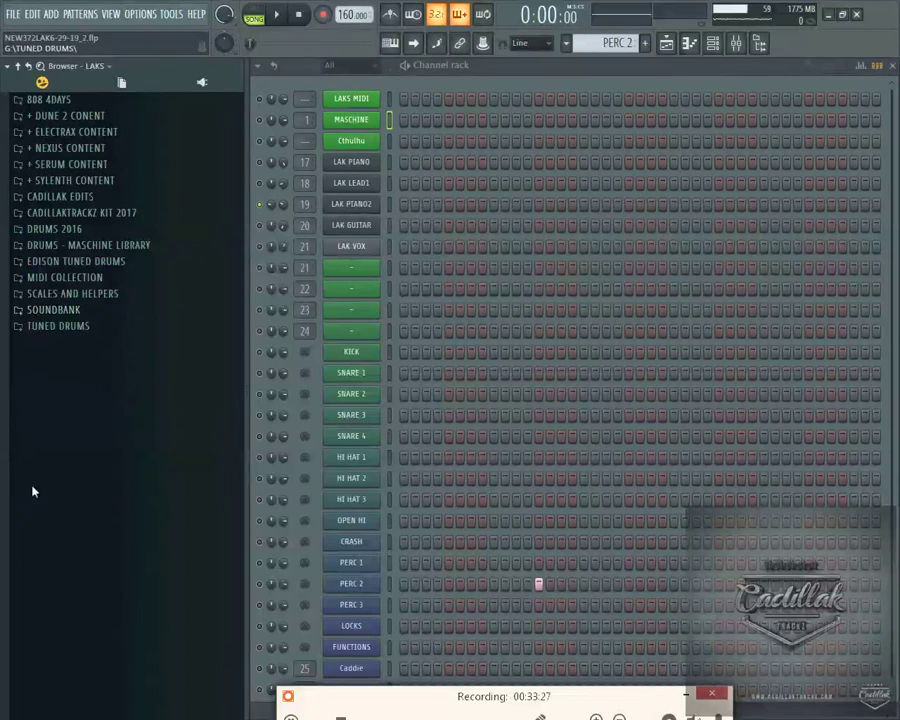
click(102, 116)
click(100, 116)
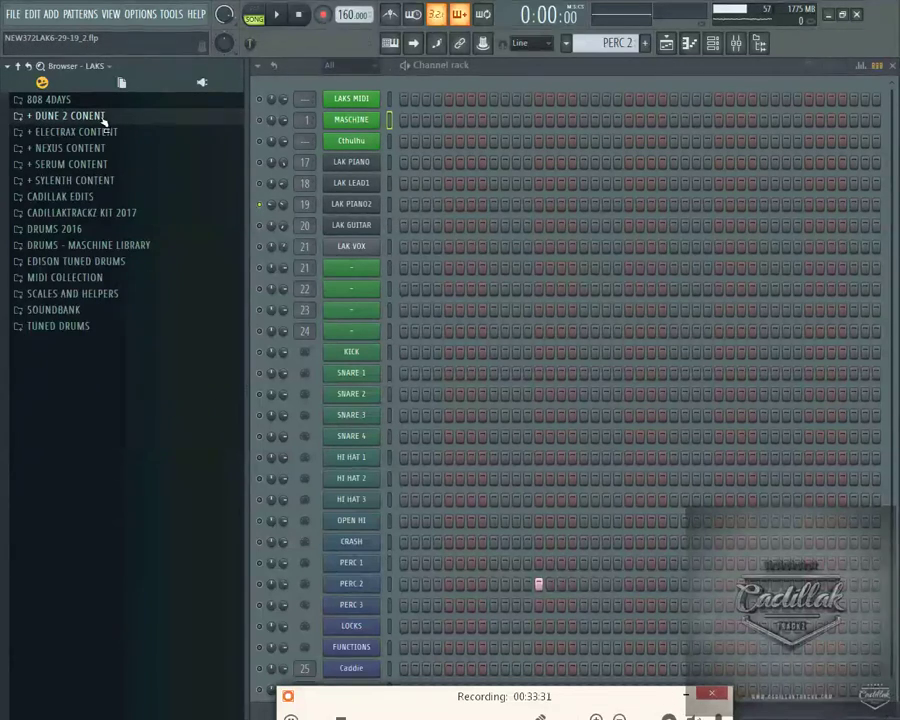
click(92, 132)
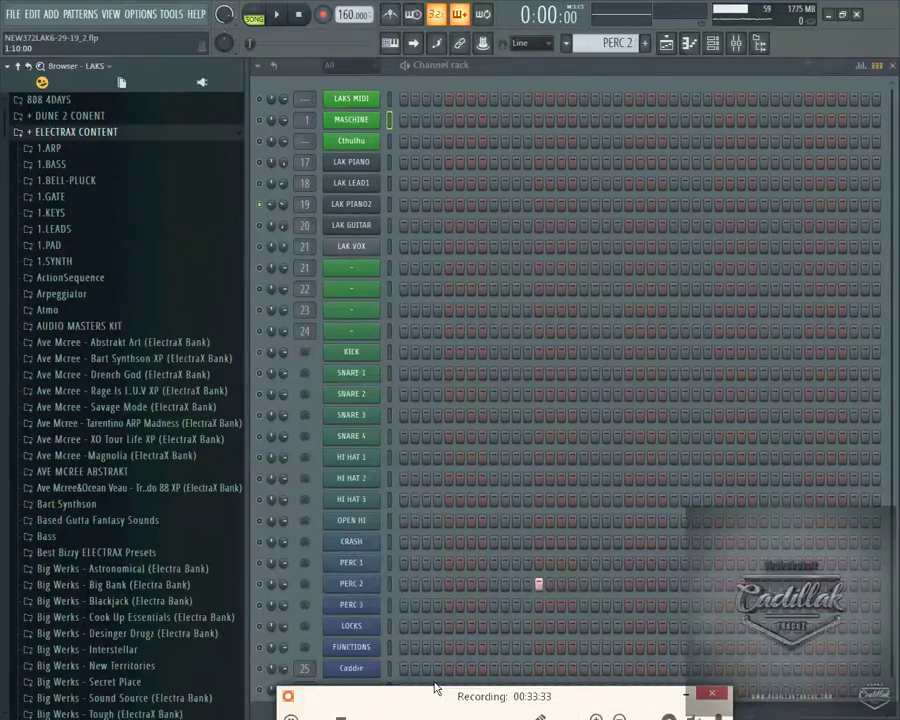
click(47, 134)
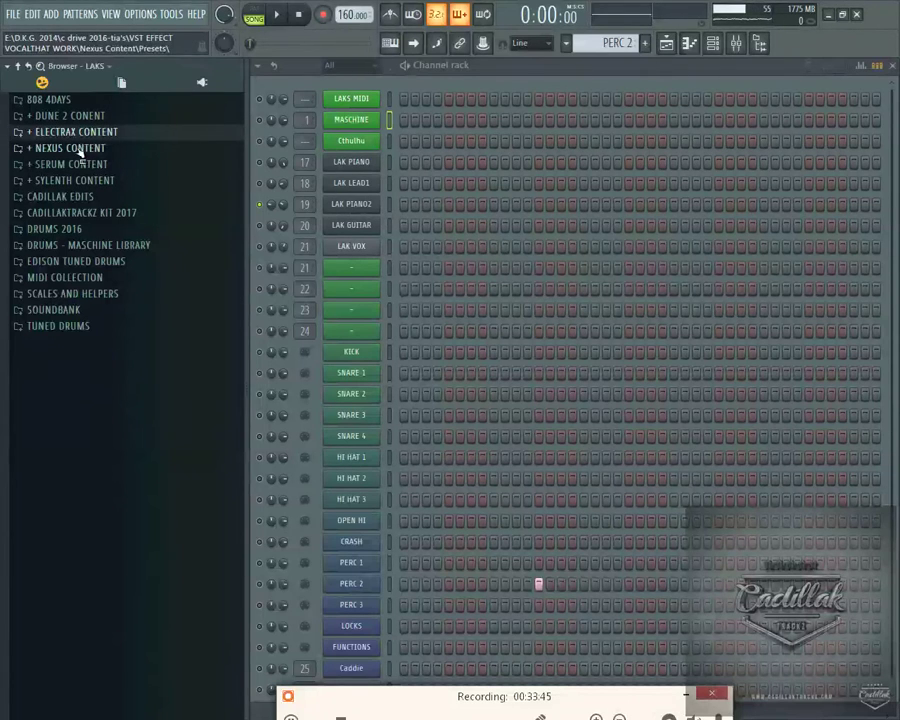
click(78, 150)
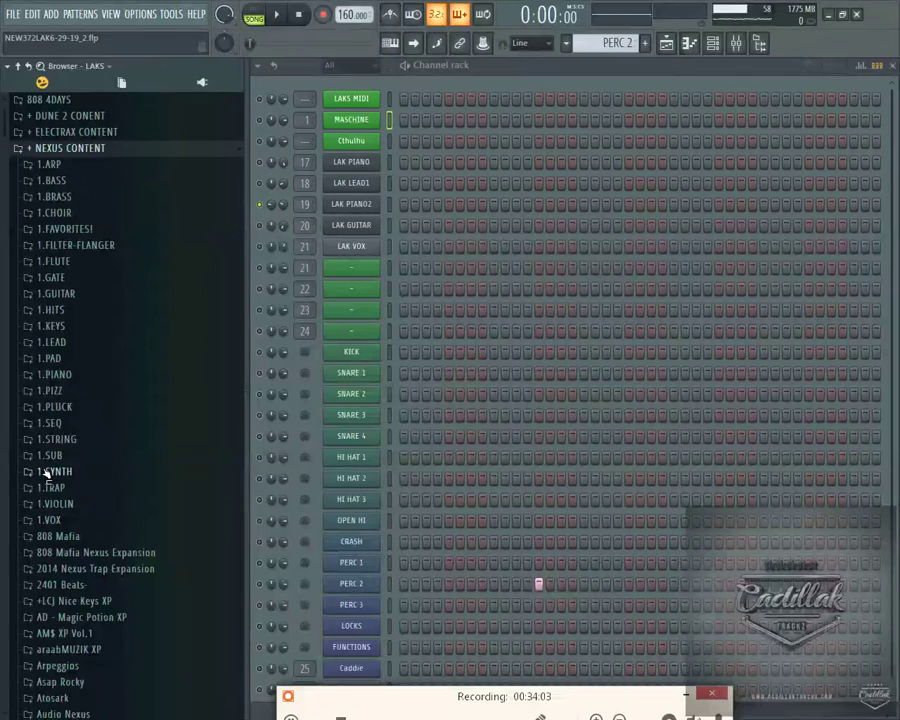
Review the presets in the 1.HITS folder of the Nexus content.
click(44, 309)
scroll(94, 372, down, 10)
scroll(60, 352, down, 20)
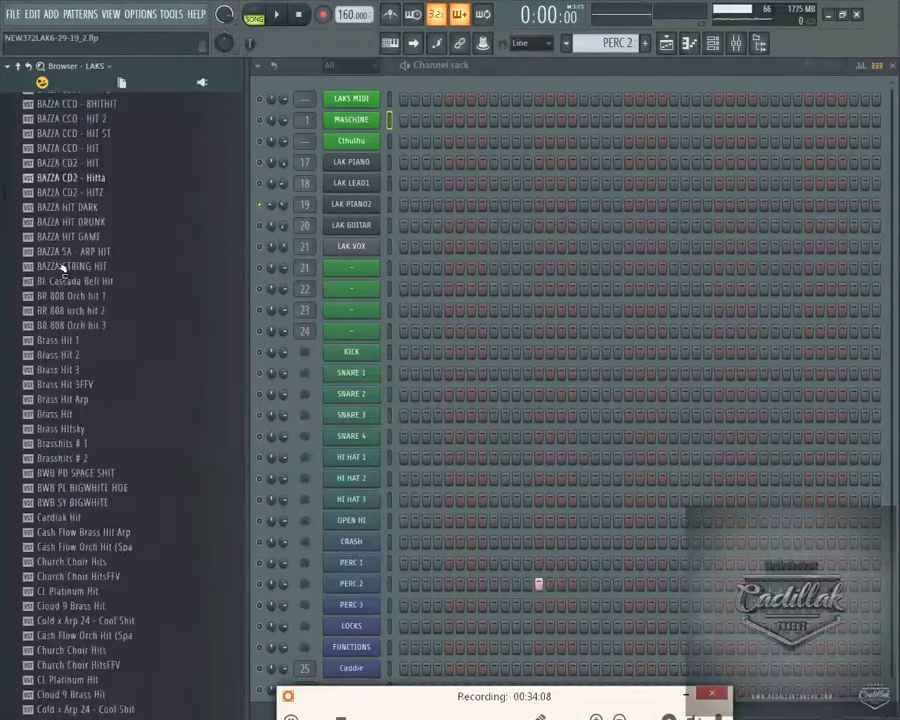
scroll(58, 272, down, 8)
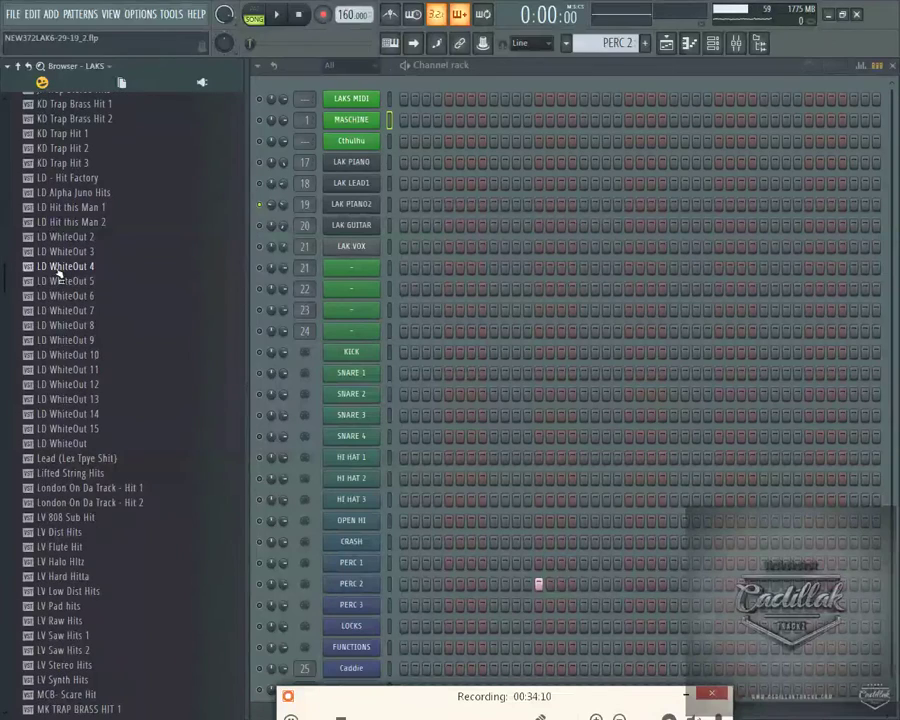
Review the full arrangement in the playlist and return to the channel rack.
click(888, 66)
key(F5)
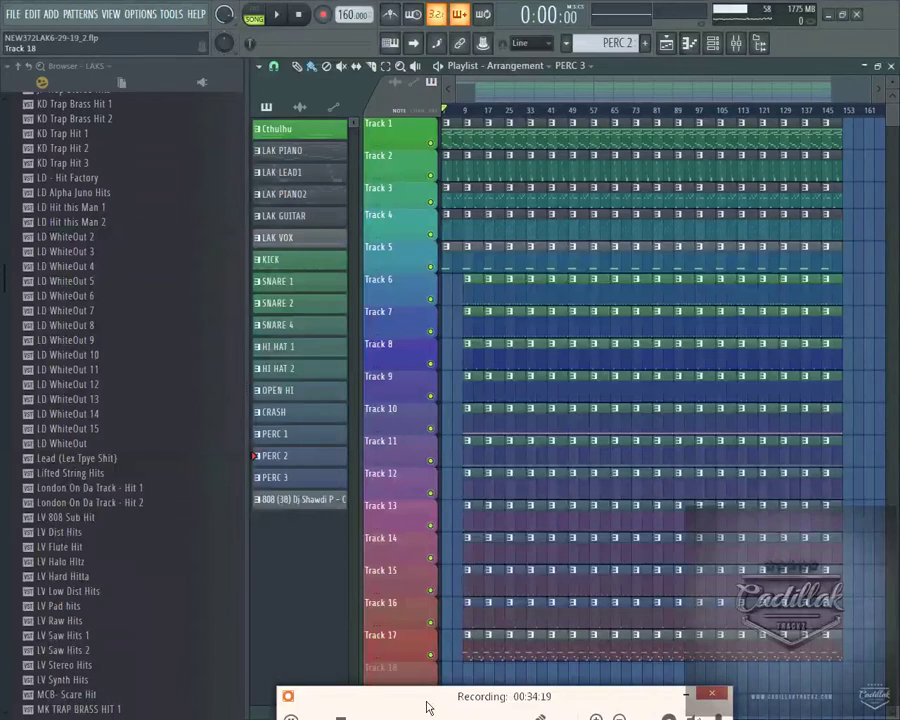
drag(410, 717, 410, 591)
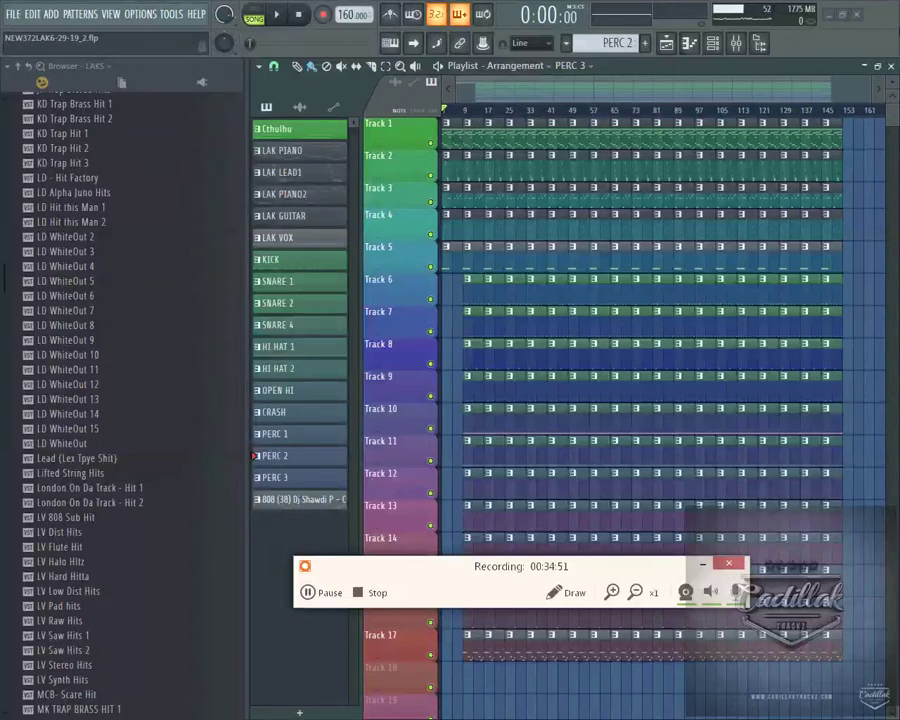
click(891, 66)
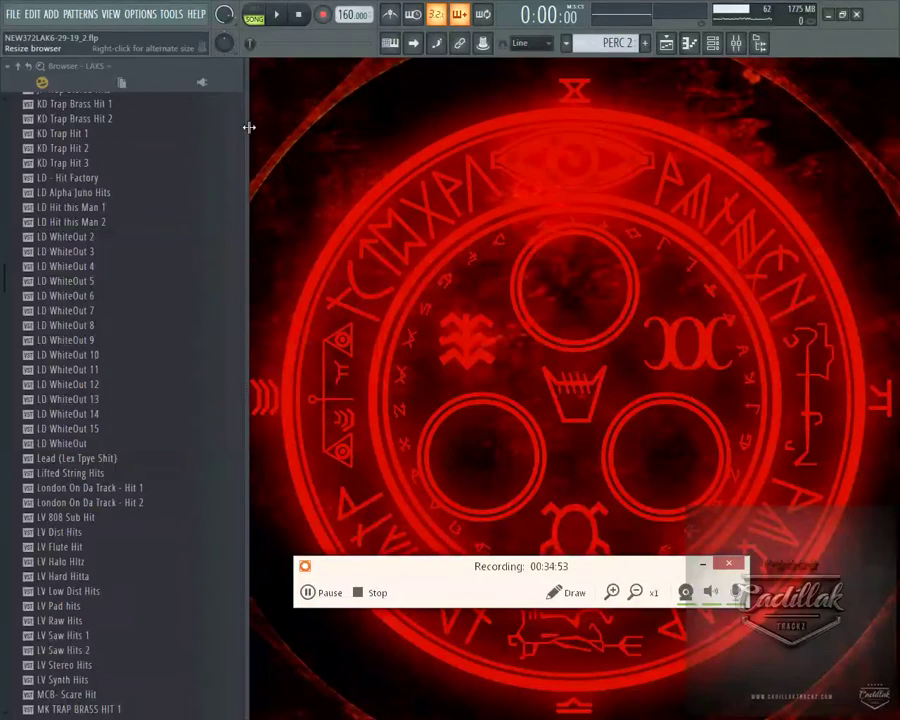
click(680, 44)
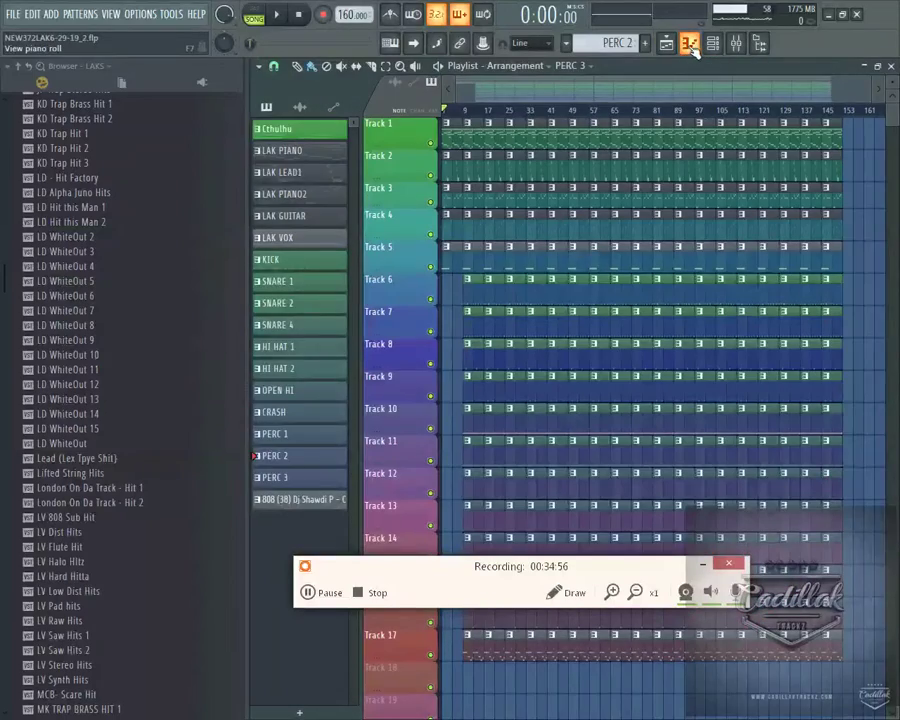
click(689, 44)
click(668, 44)
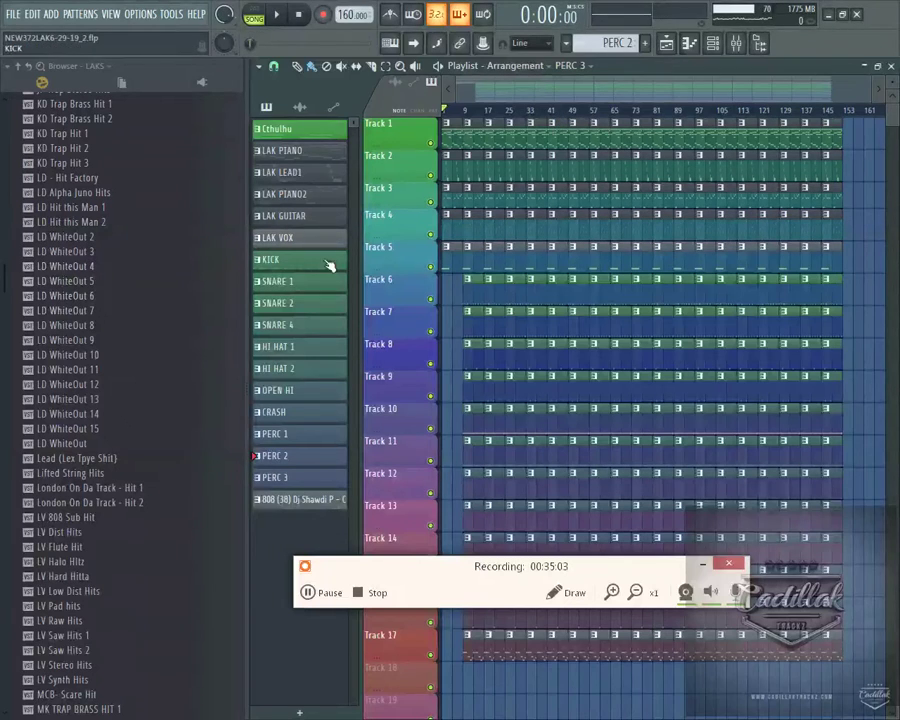
click(713, 42)
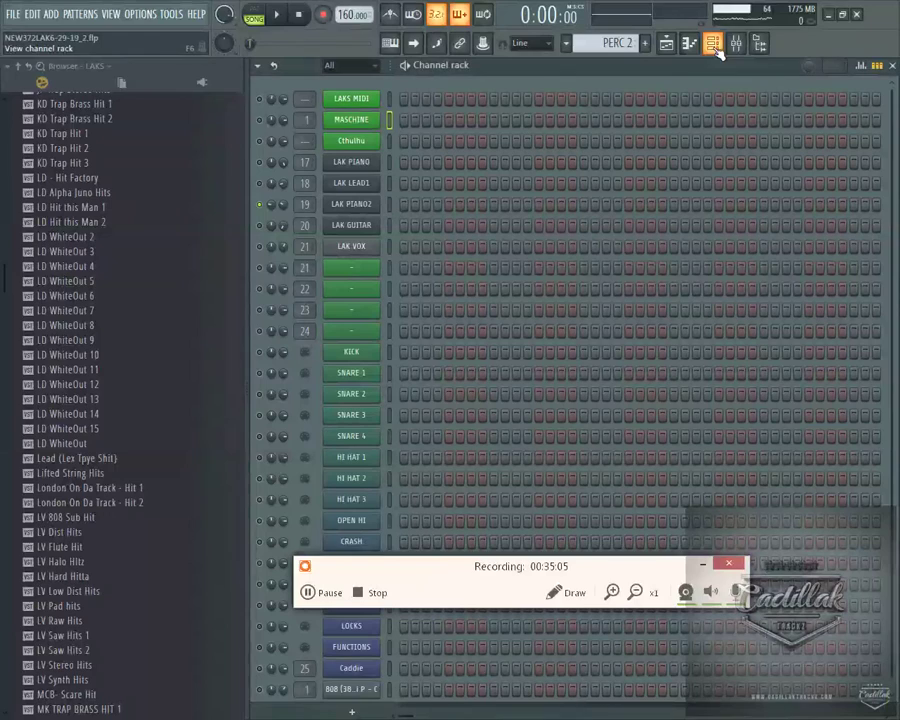
Expand the MASCHINE plugin window, review its LAK'S kits and patterns, and minimize it again.
click(358, 122)
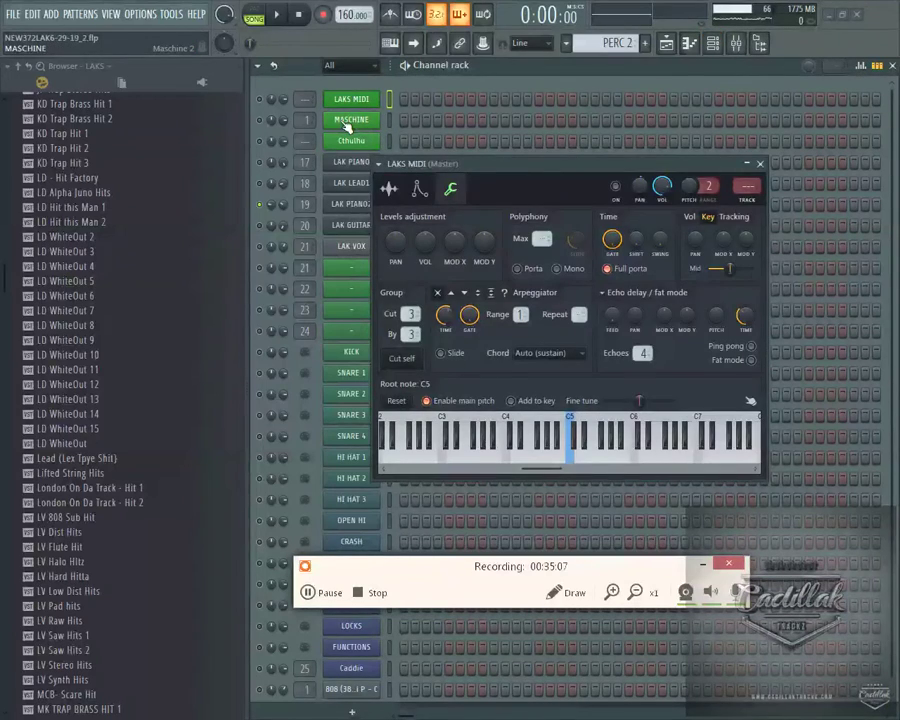
click(358, 122)
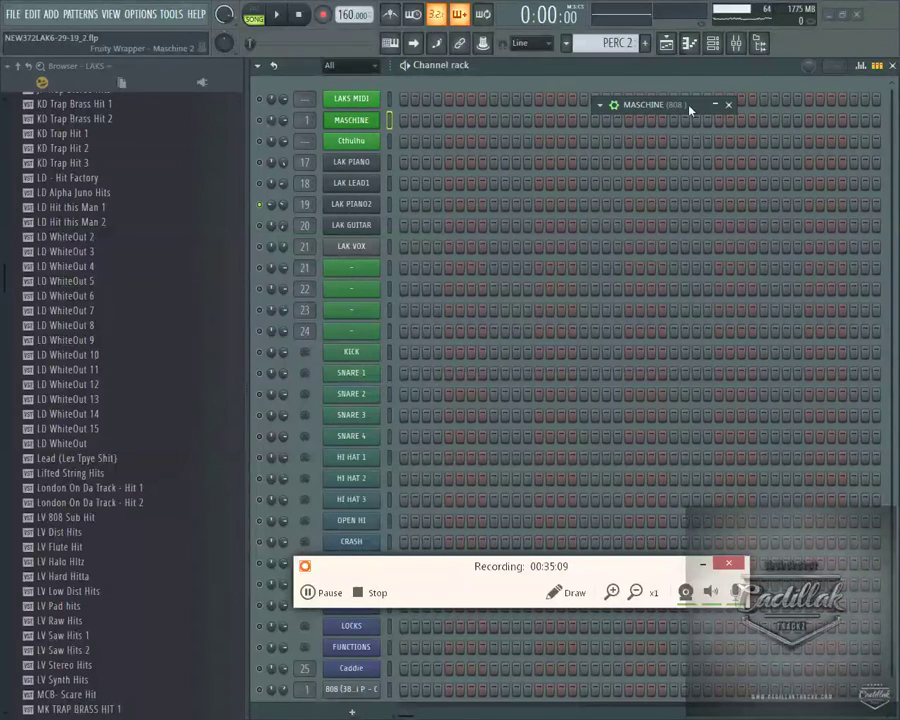
click(650, 105)
drag(650, 105, 80, 72)
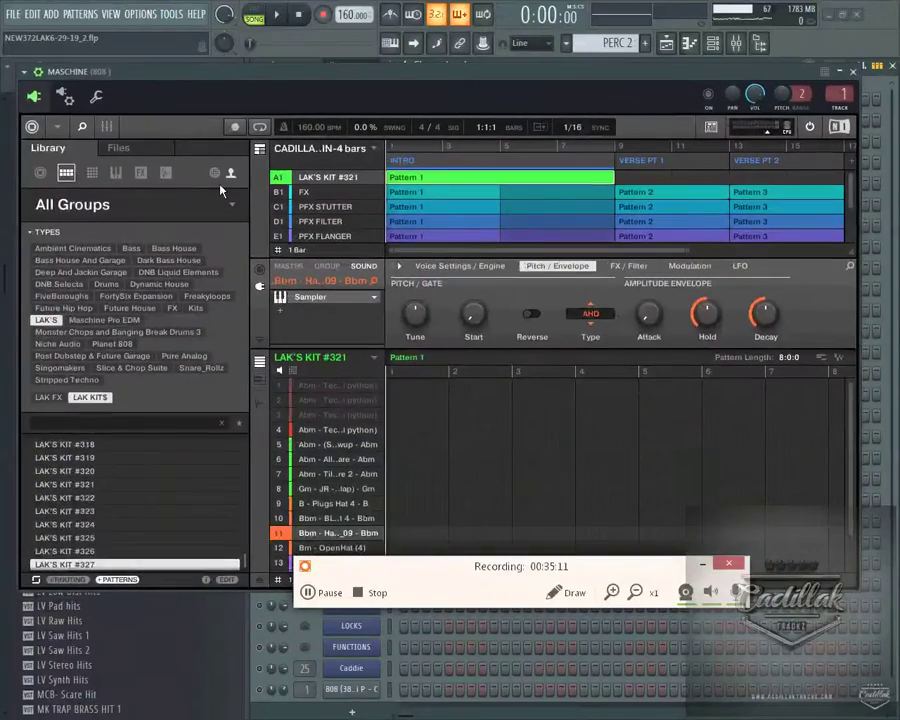
drag(458, 567, 421, 651)
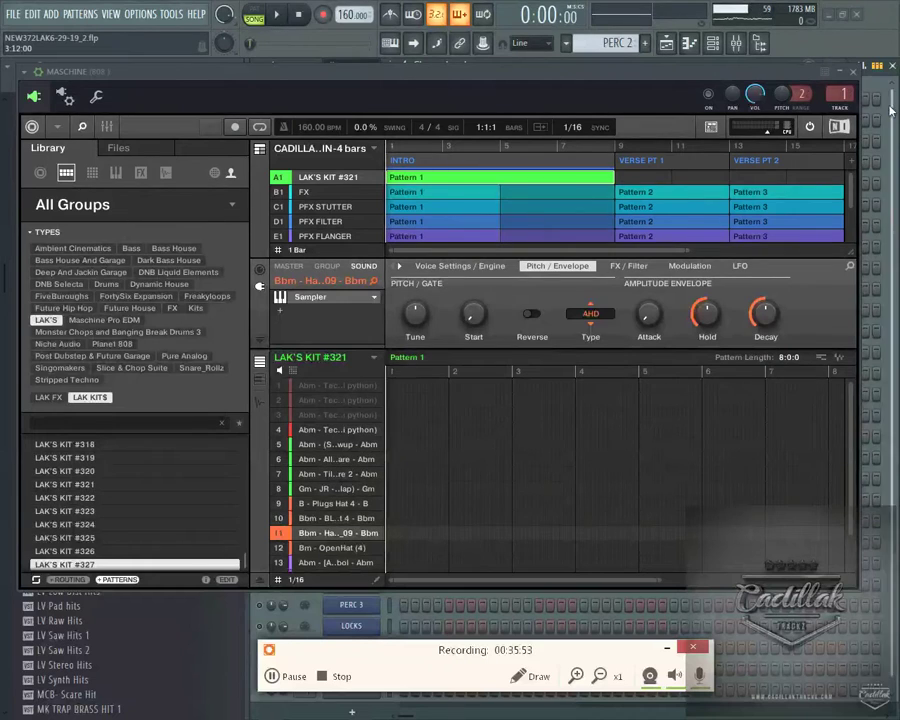
click(839, 70)
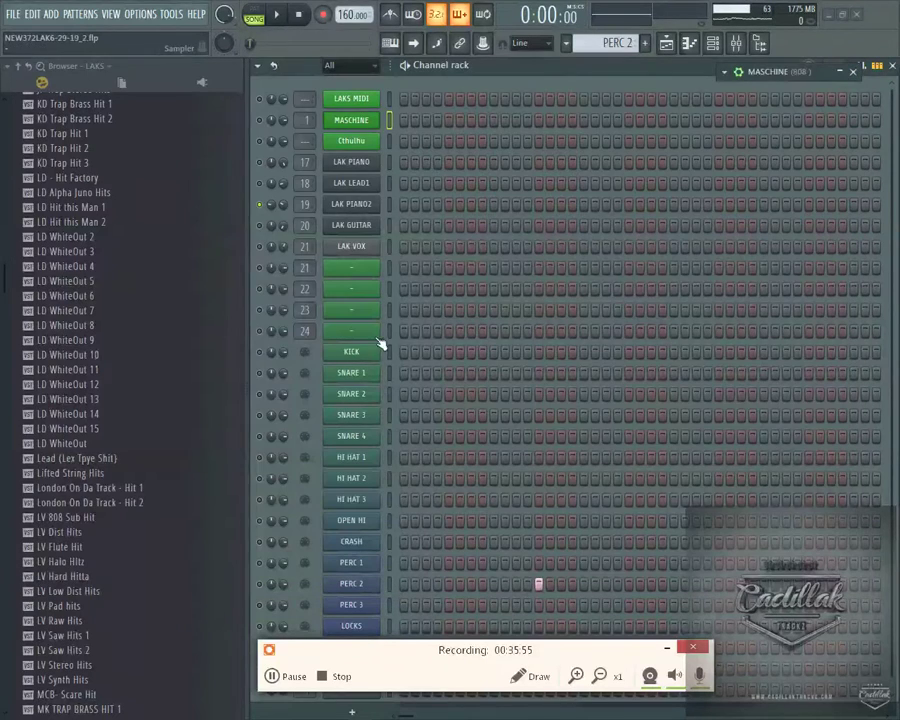
Unsolo the LAK PIANO2 channel, leaving its mute state unlocked and all channels enabled.
right_click(259, 204)
click(263, 214)
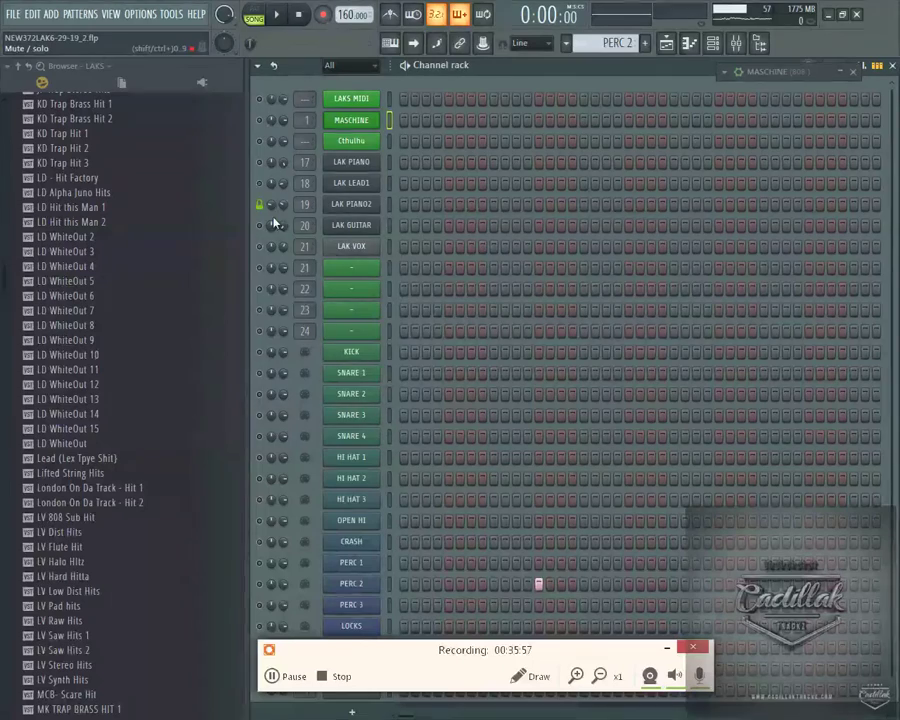
right_click(260, 207)
click(267, 212)
right_click(267, 212)
click(269, 213)
Shrink the browser out of view and select the LAK PIANO2 pattern.
drag(243, 223, 30, 231)
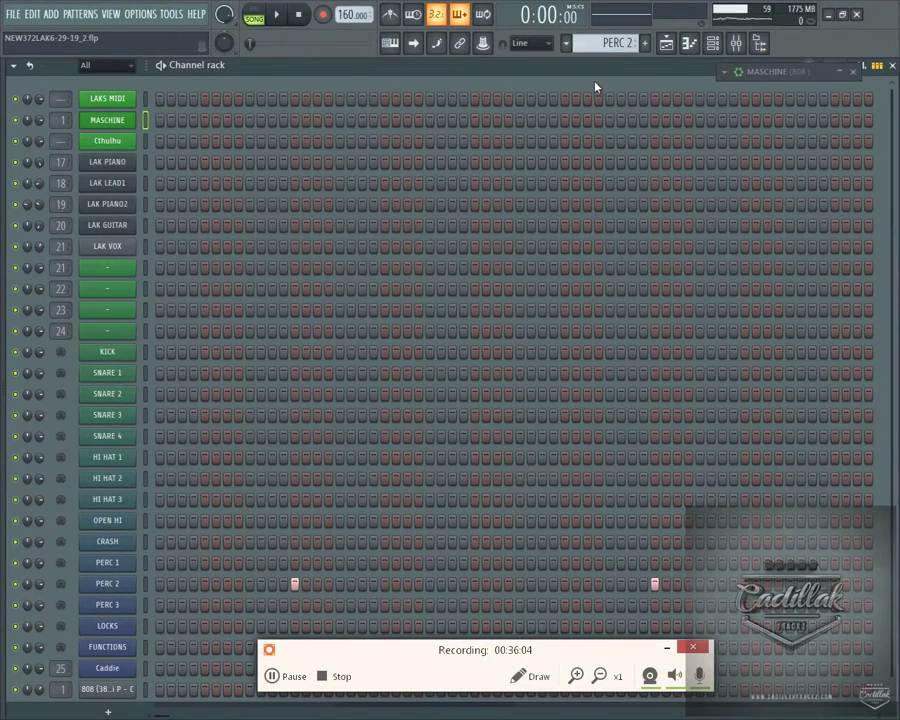
scroll(606, 43, up, 9)
scroll(606, 43, up, 4)
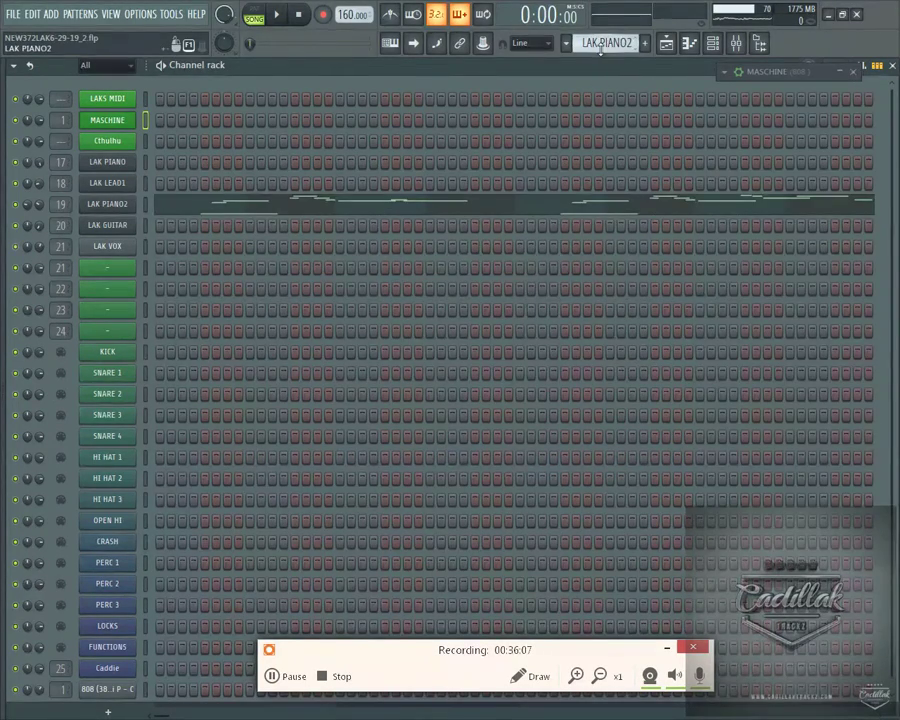